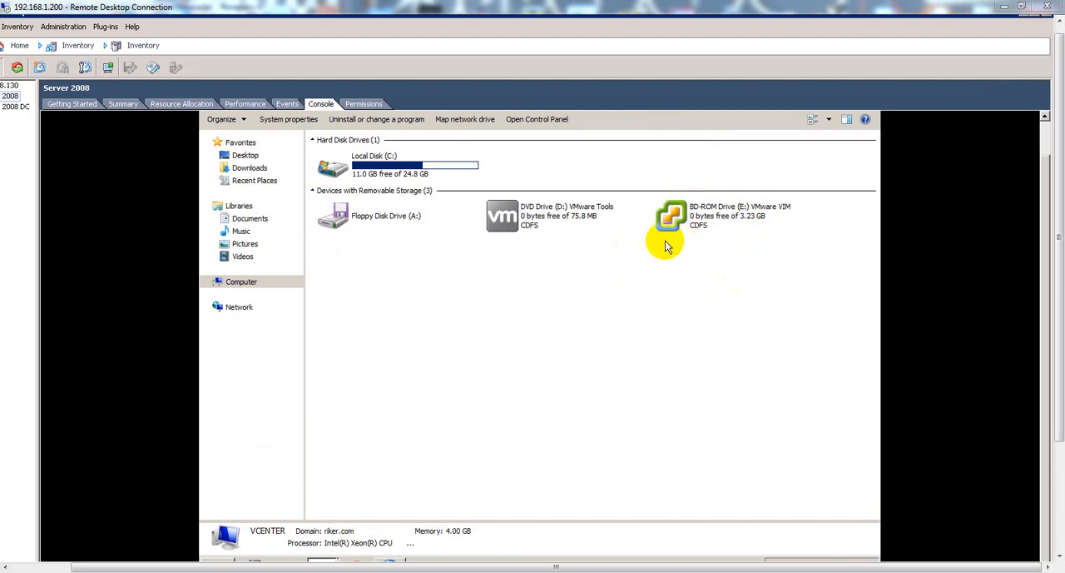
Launch the VMware VIM disc's autorun installer and authorize it with the administrator user name and password.
left_click(707, 221)
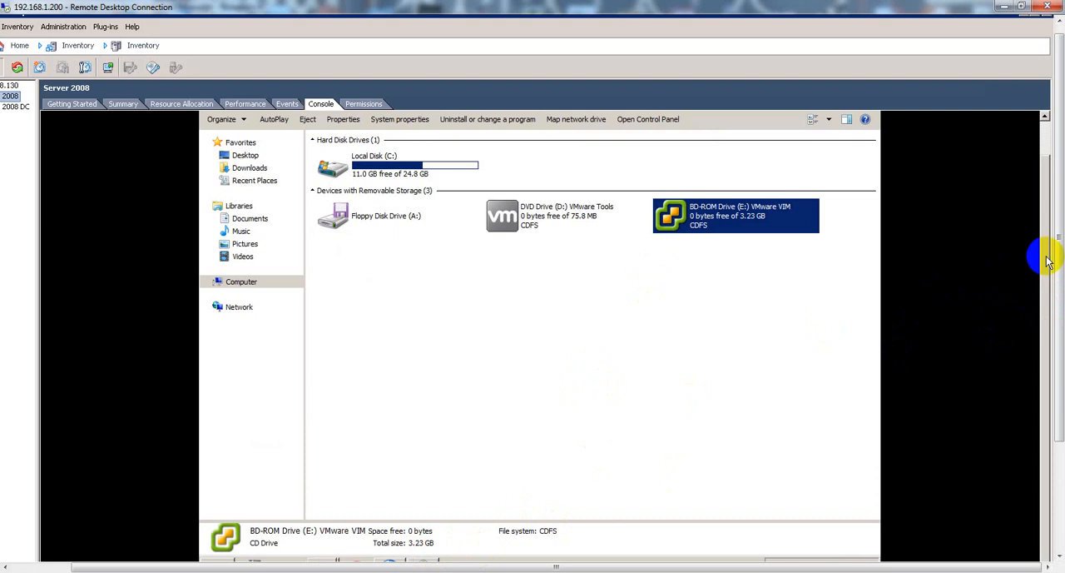
scroll(1054, 254, "down", 1)
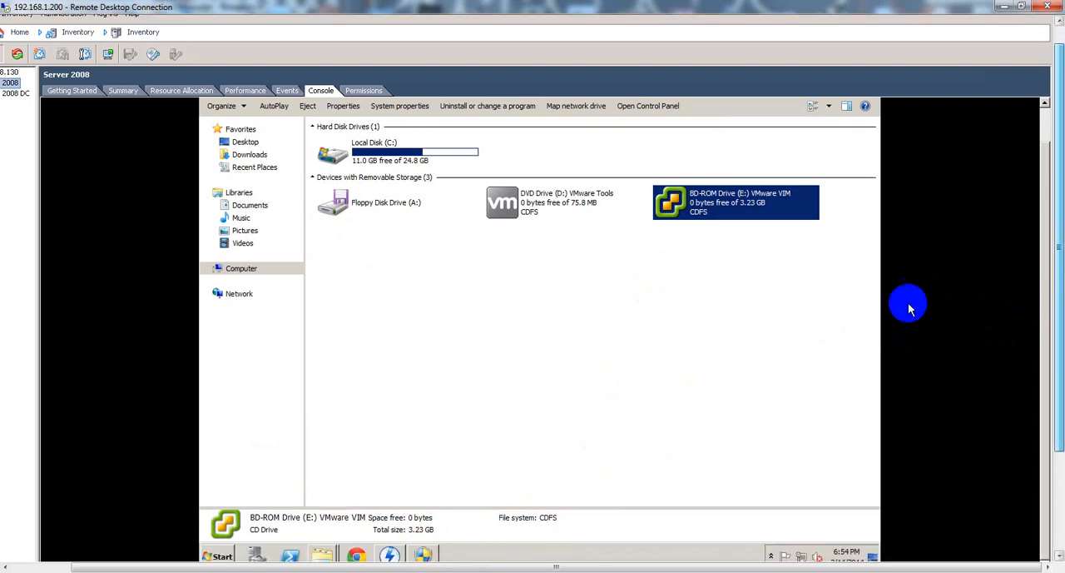
left_click(422, 556)
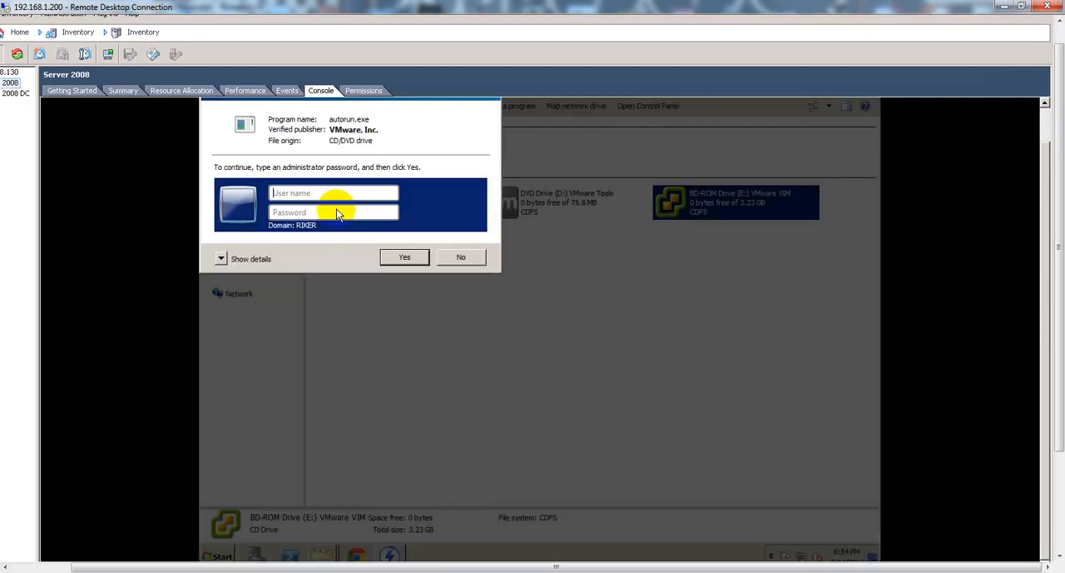
type("administrator")
key("Tab")
type("********")
key("Return")
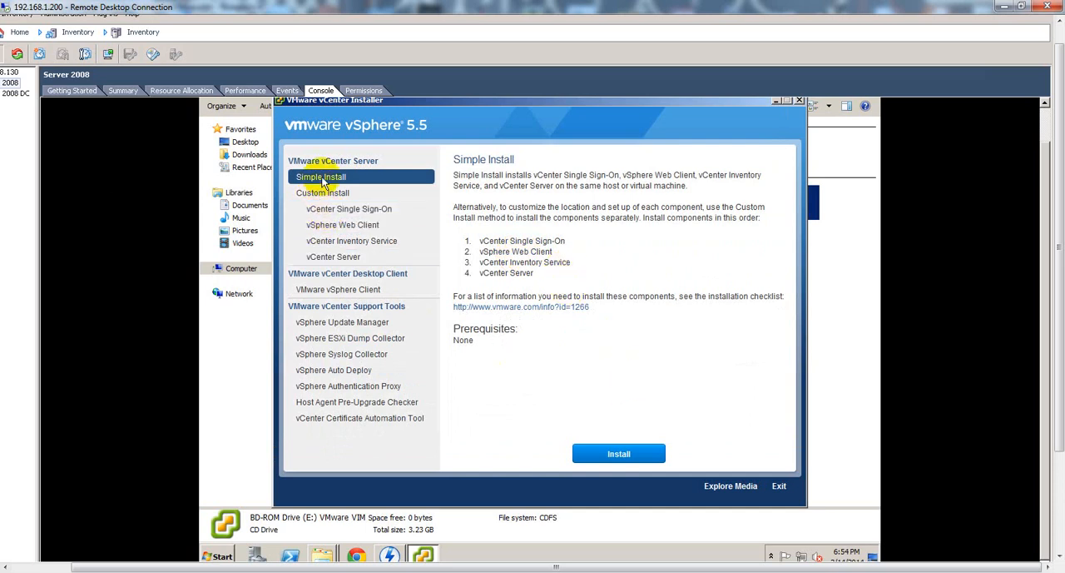
Start the vCenter Single Sign-On installation and accept its license agreement.
left_click(361, 215)
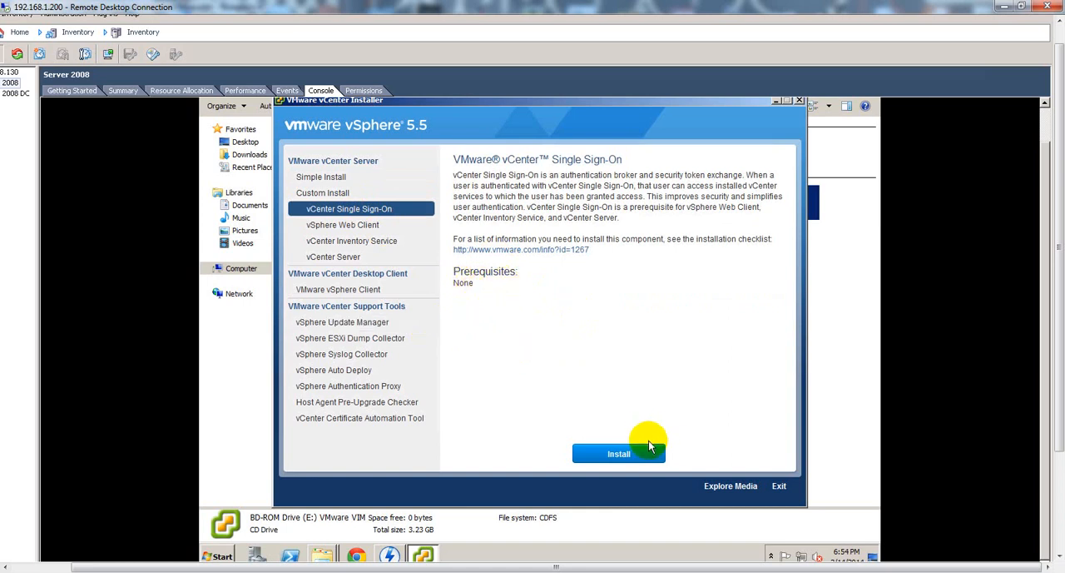
left_click(620, 459)
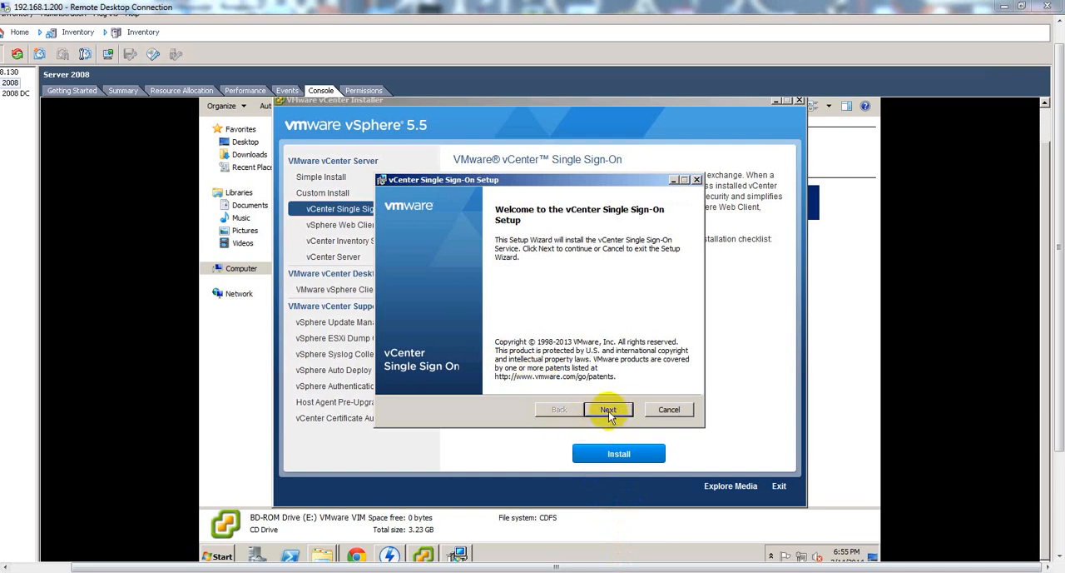
left_click(609, 410)
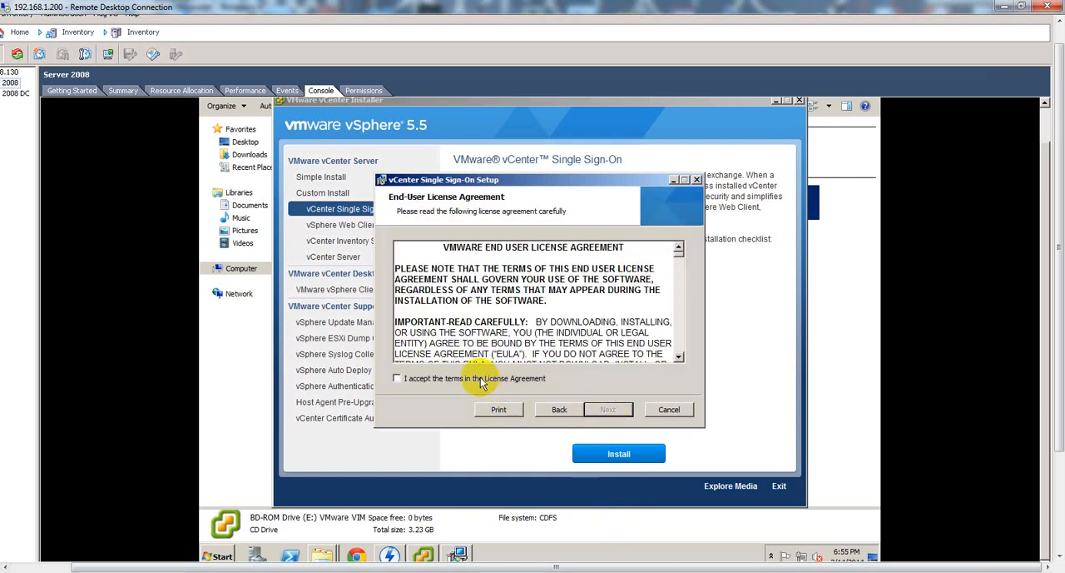
left_click(480, 380)
left_click(606, 410)
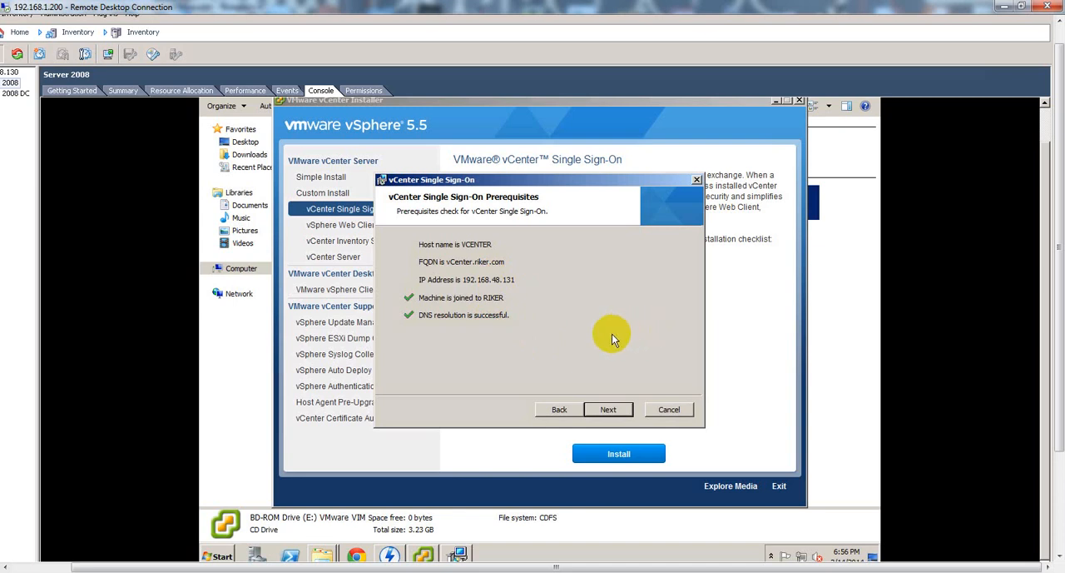
Keep the Single Sign-On deployment mode for the first vCenter Server and enter and confirm the administrator password for the default domain.
left_click(610, 409)
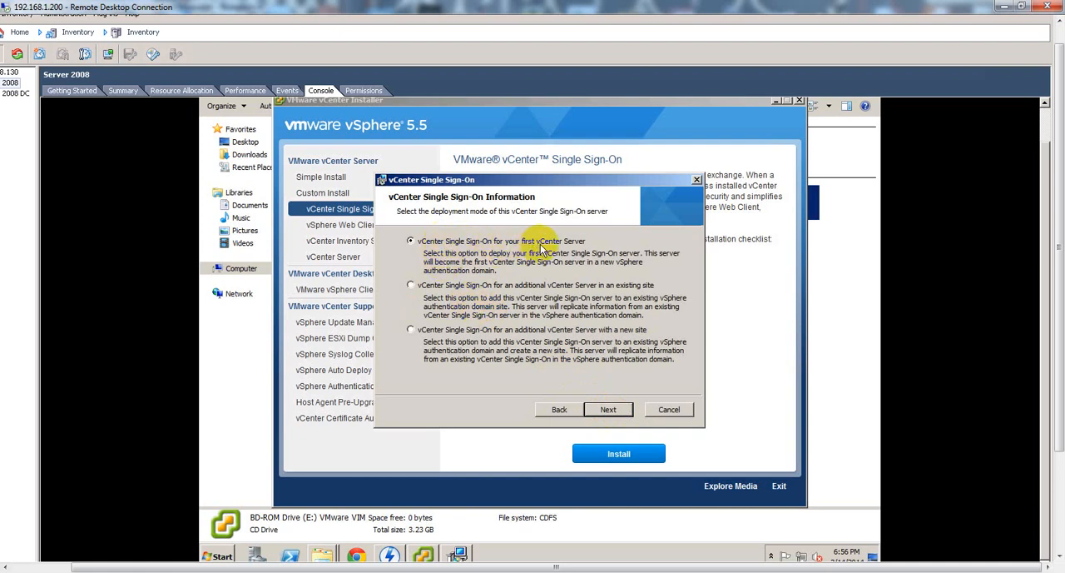
left_click(614, 411)
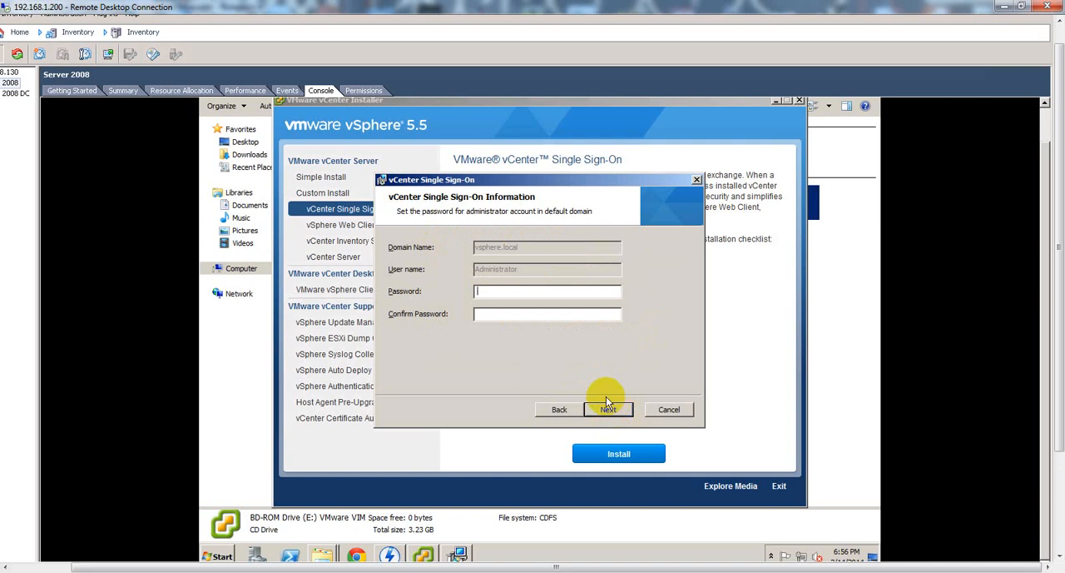
type("********")
key("Tab")
type("********")
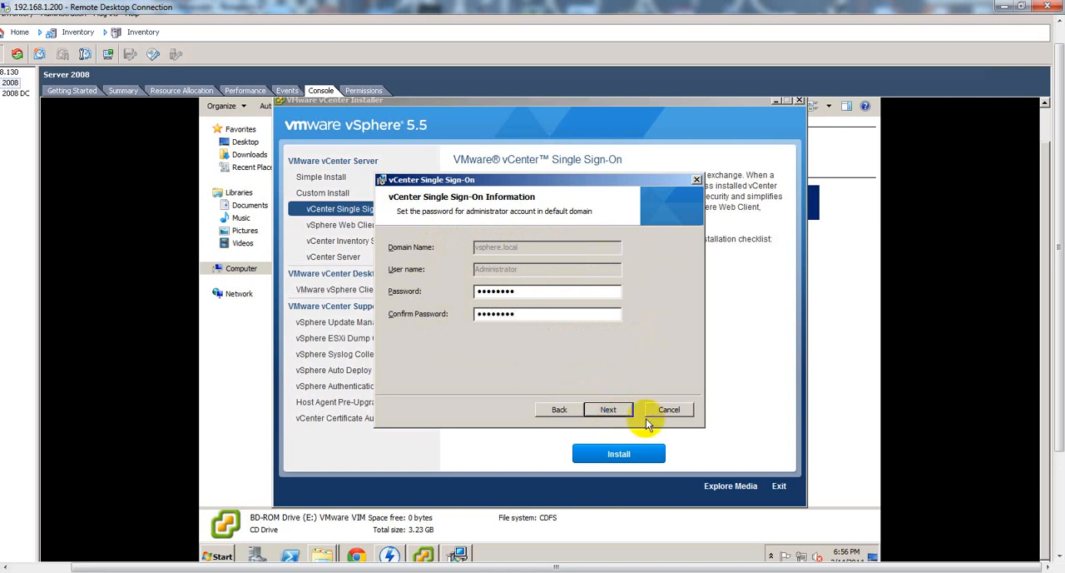
left_click(609, 409)
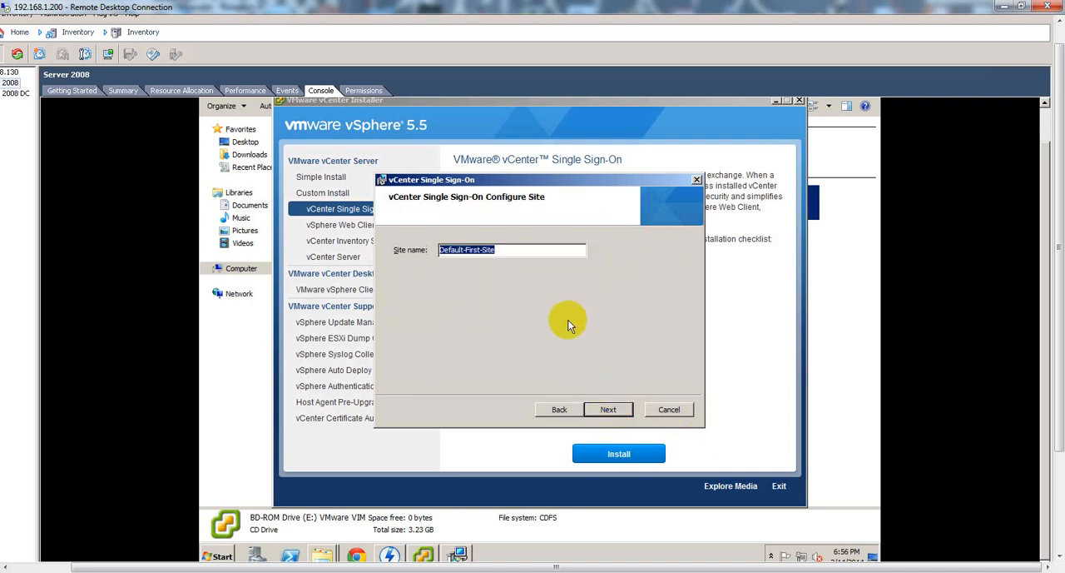
Set the Single Sign-On site name to Milwaukee.
type("vCenter")
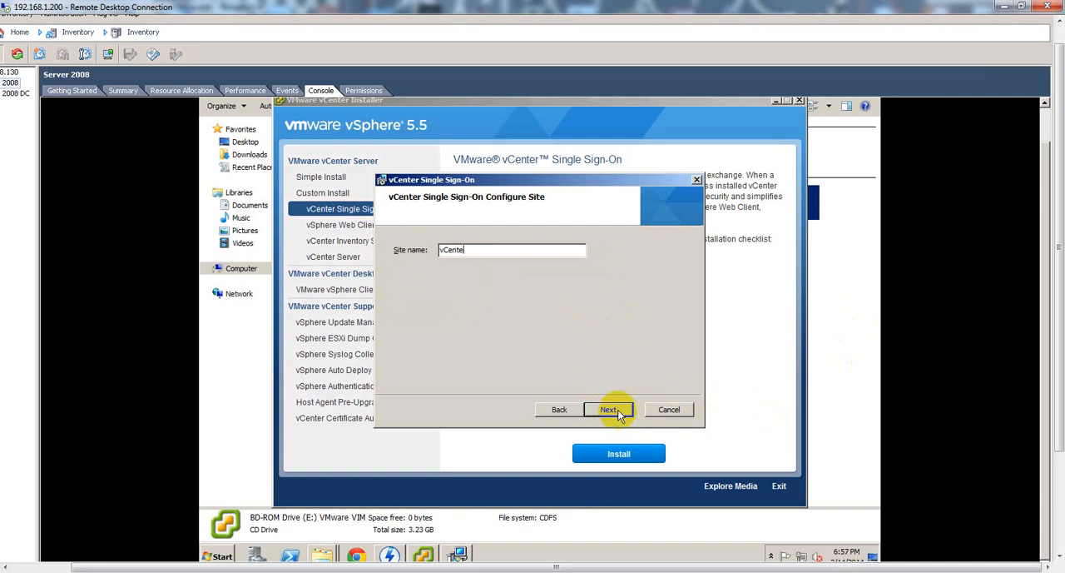
key("BackSpace")
key("BackSpace")
key("BackSpace")
key("BackSpace")
key("BackSpace")
key("BackSpace")
type("Milwaukee")
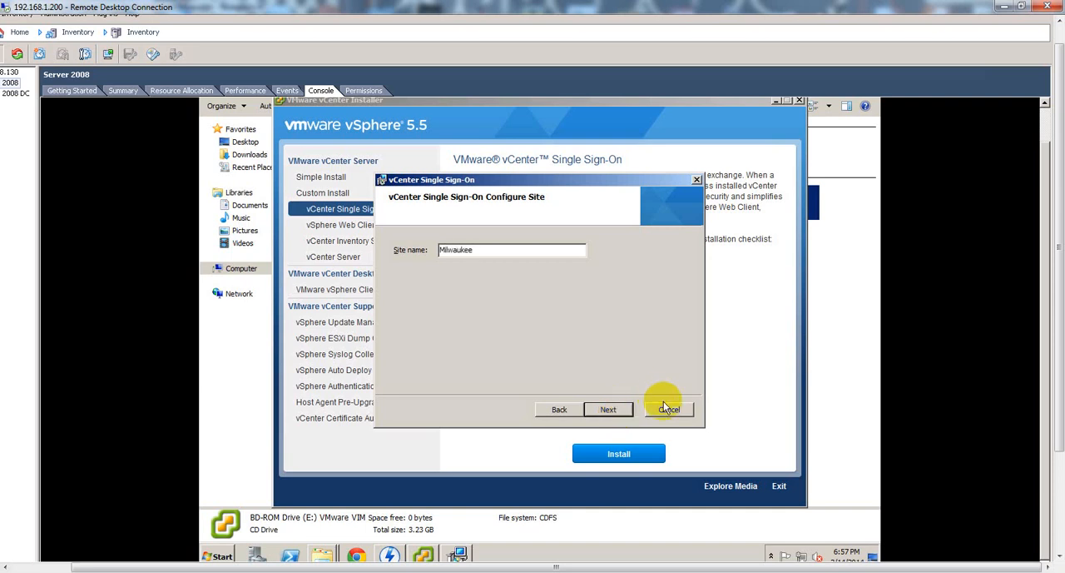
left_click(612, 409)
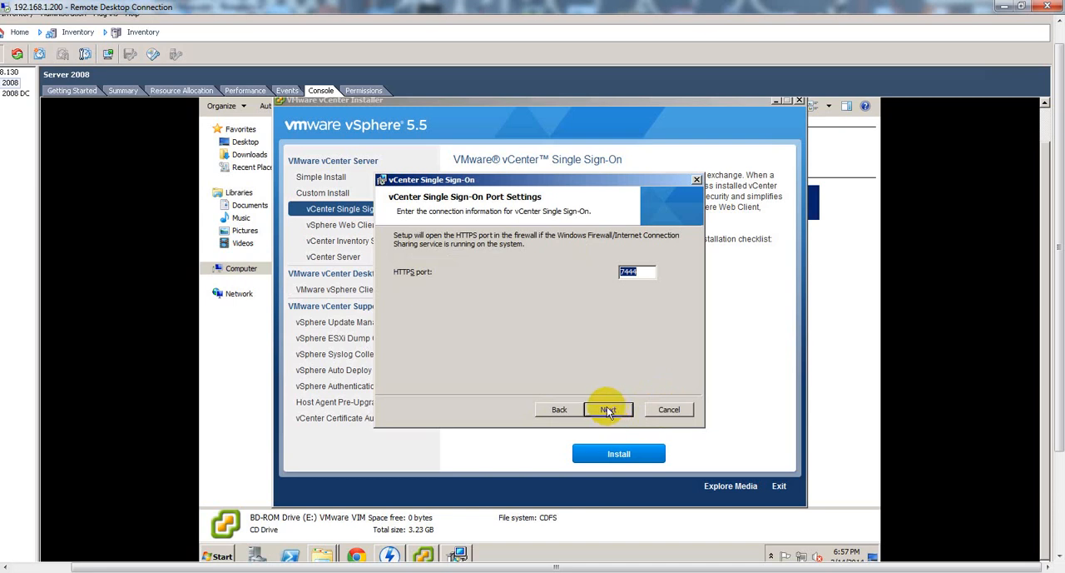
Keep HTTPS port 7444 and the default destination folder, and complete the Single Sign-On installation.
left_click(607, 409)
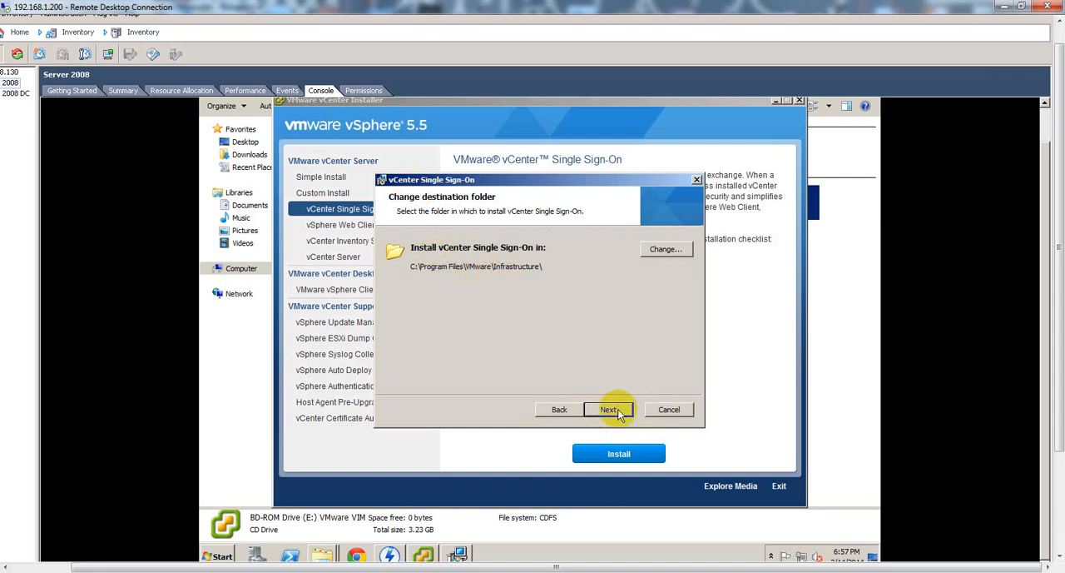
left_click(609, 409)
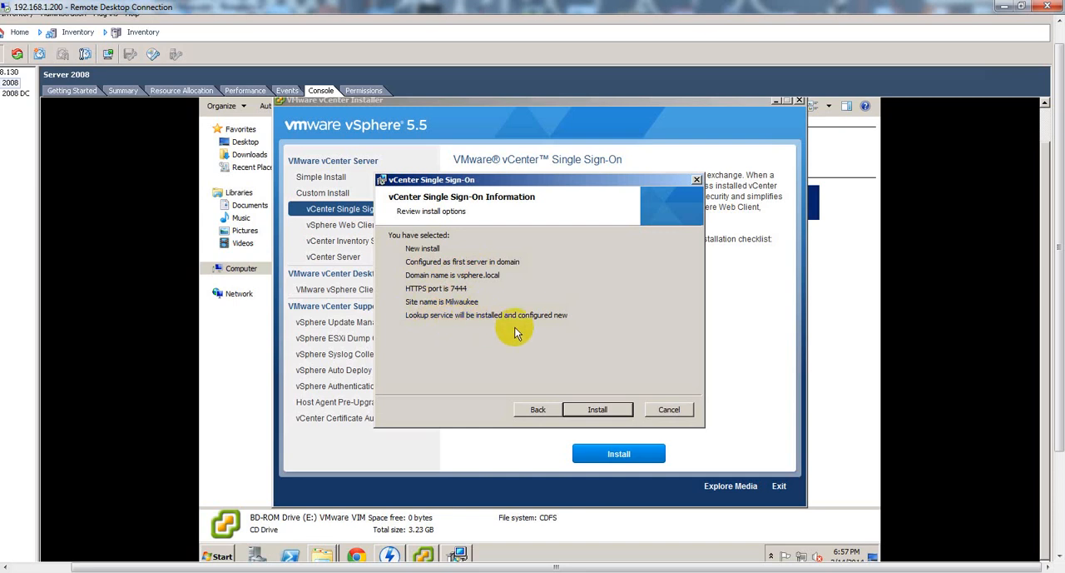
left_click(598, 413)
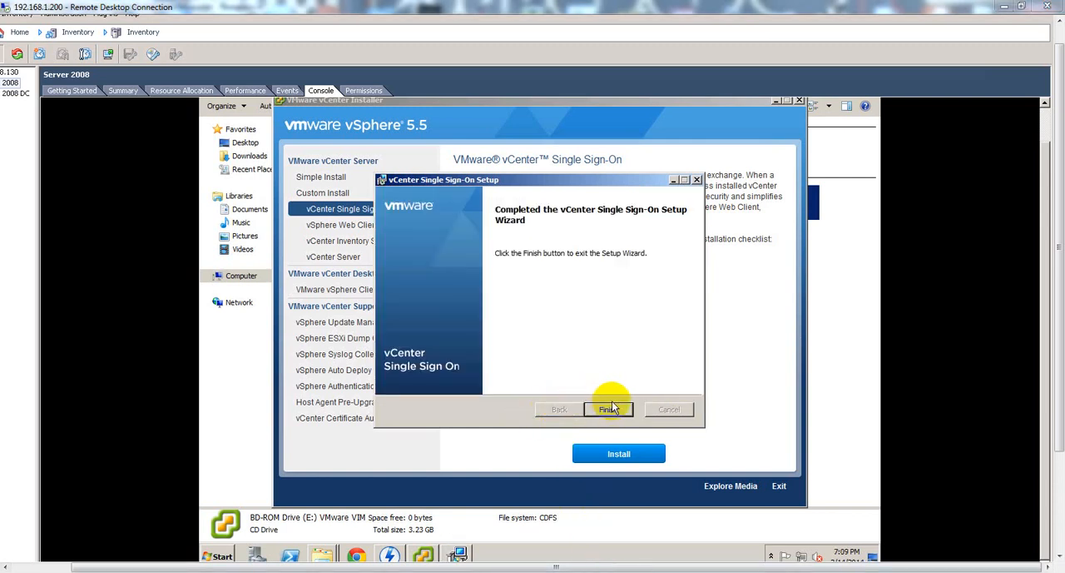
left_click(608, 410)
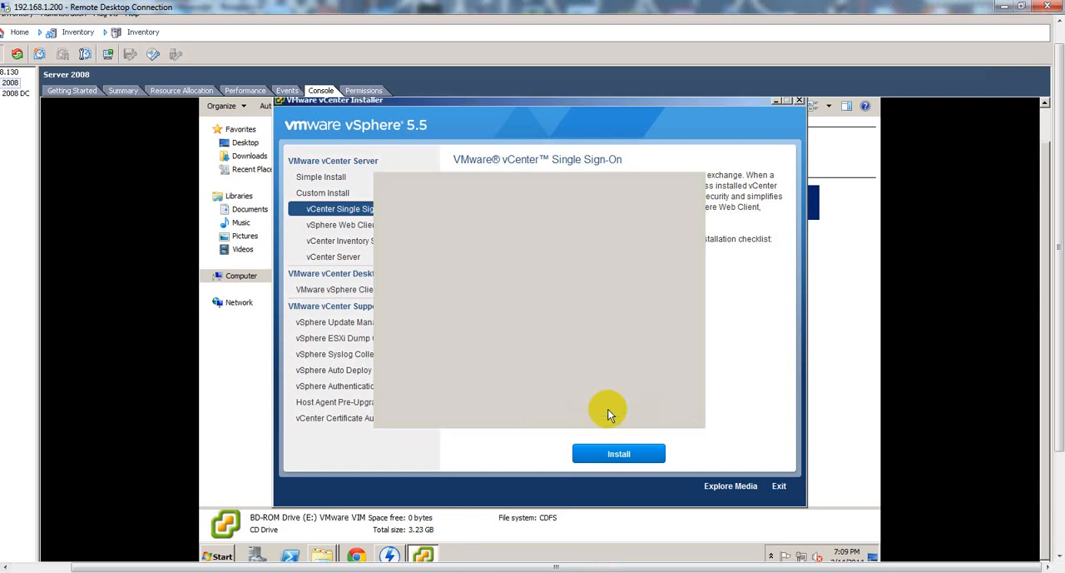
Start the vSphere Web Client installation with English (United States) as the language.
left_click(361, 228)
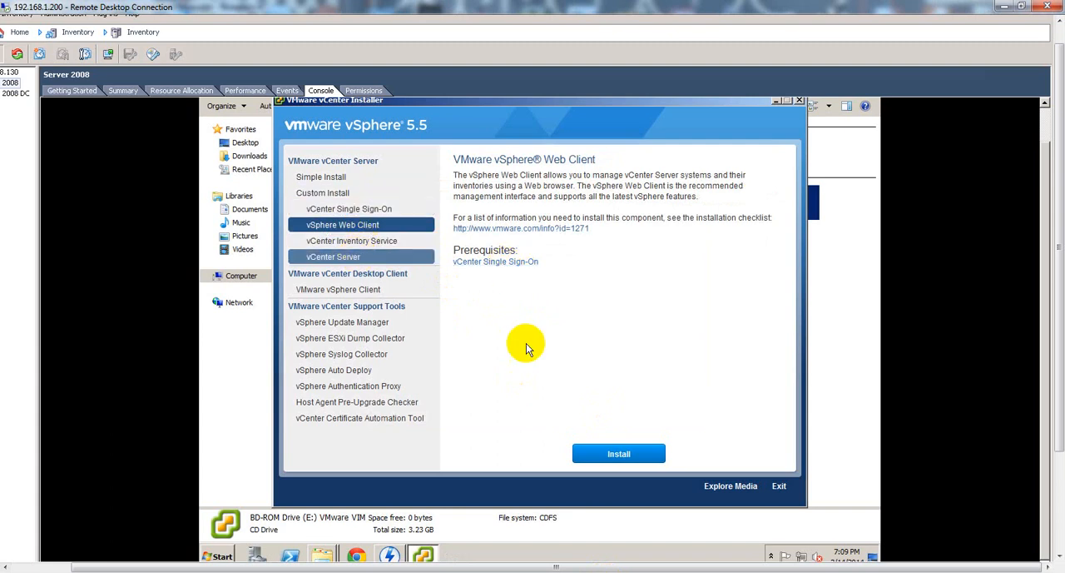
left_click(626, 452)
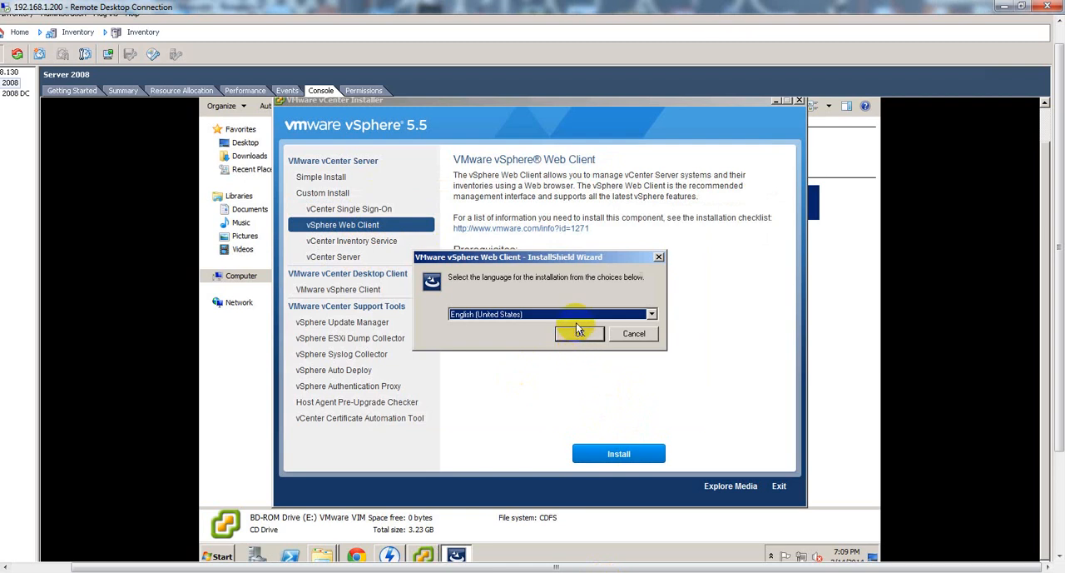
left_click(579, 333)
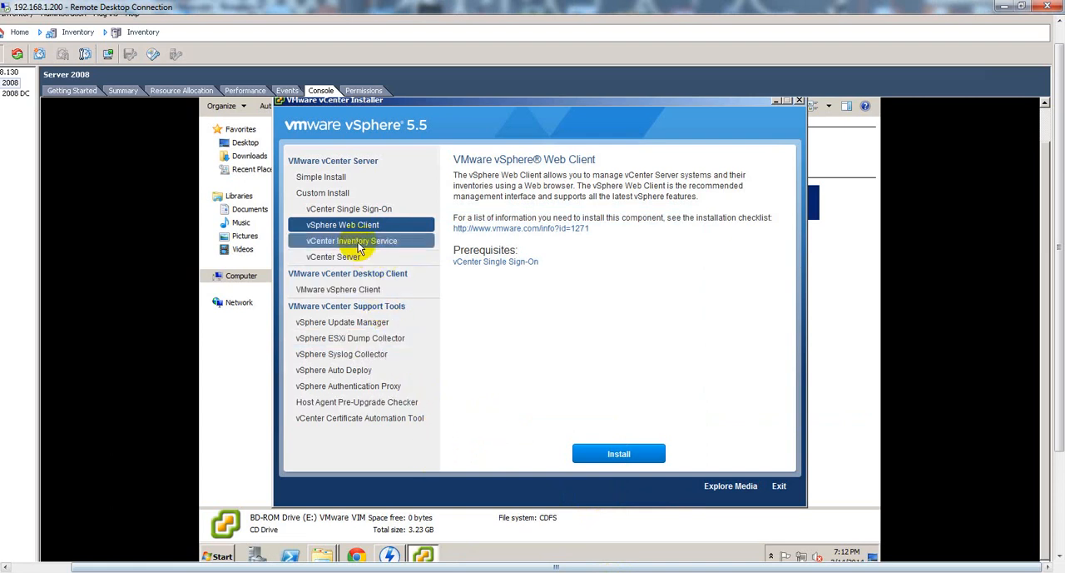
Start the vCenter Inventory Service installation with English (United States) as the language.
left_click(353, 241)
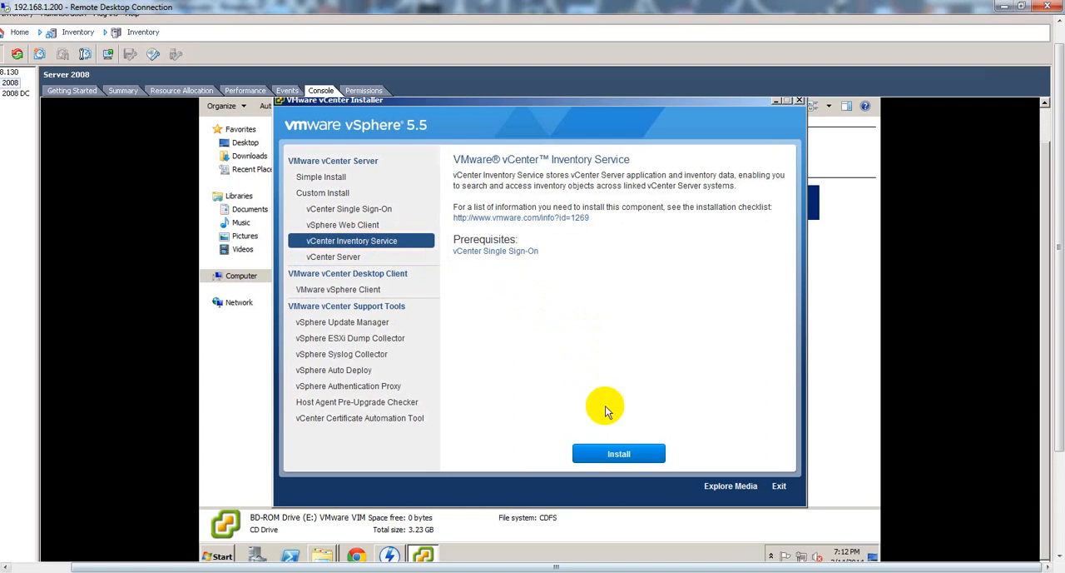
left_click(617, 455)
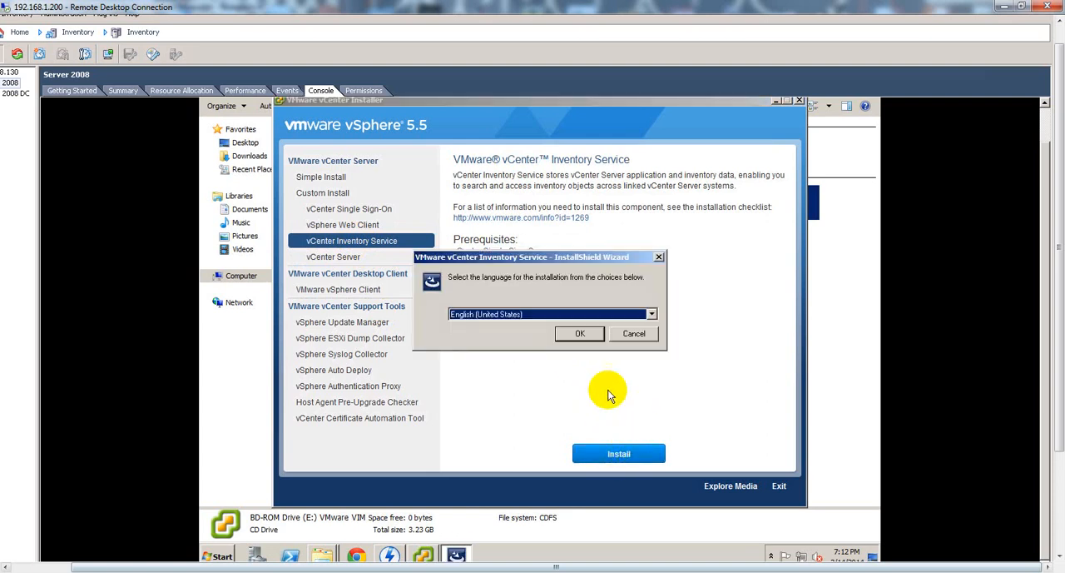
left_click(582, 333)
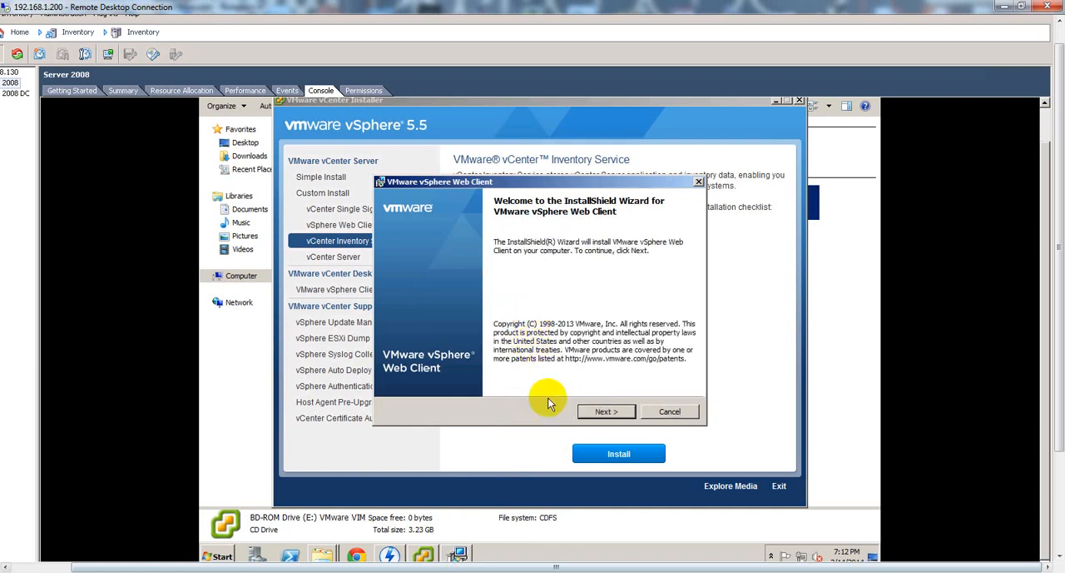
Accept the vSphere Web Client license and keep the default destination folder, HTTP port 9090 and HTTPS port 9443.
left_click(594, 413)
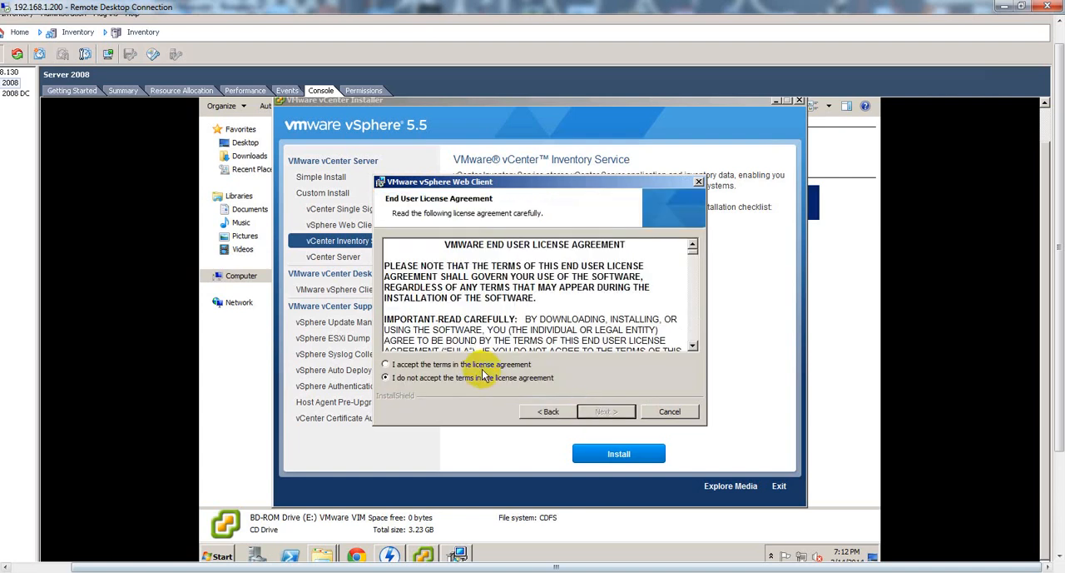
left_click(492, 366)
left_click(599, 412)
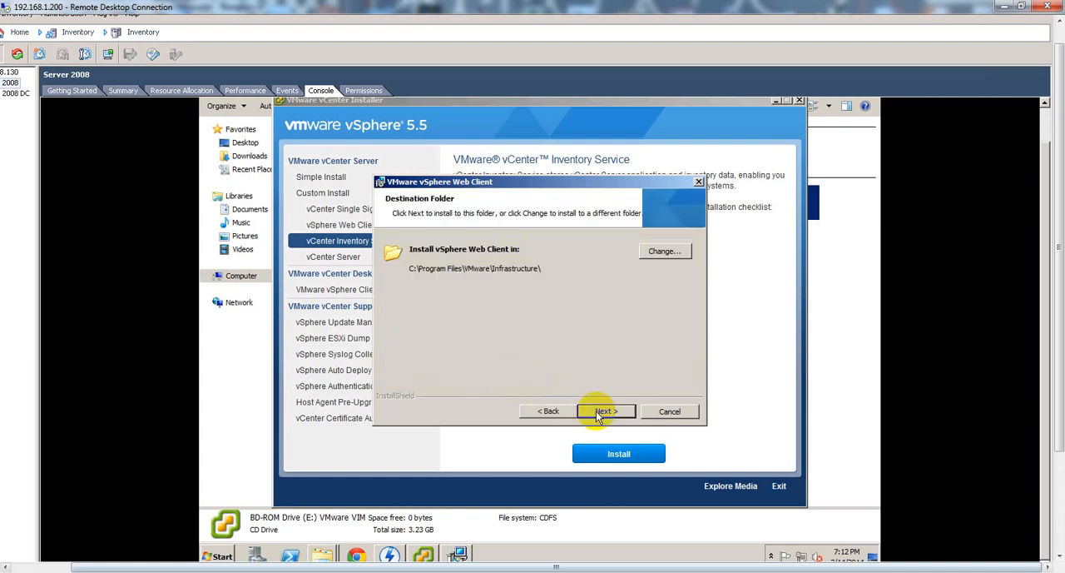
left_click(599, 413)
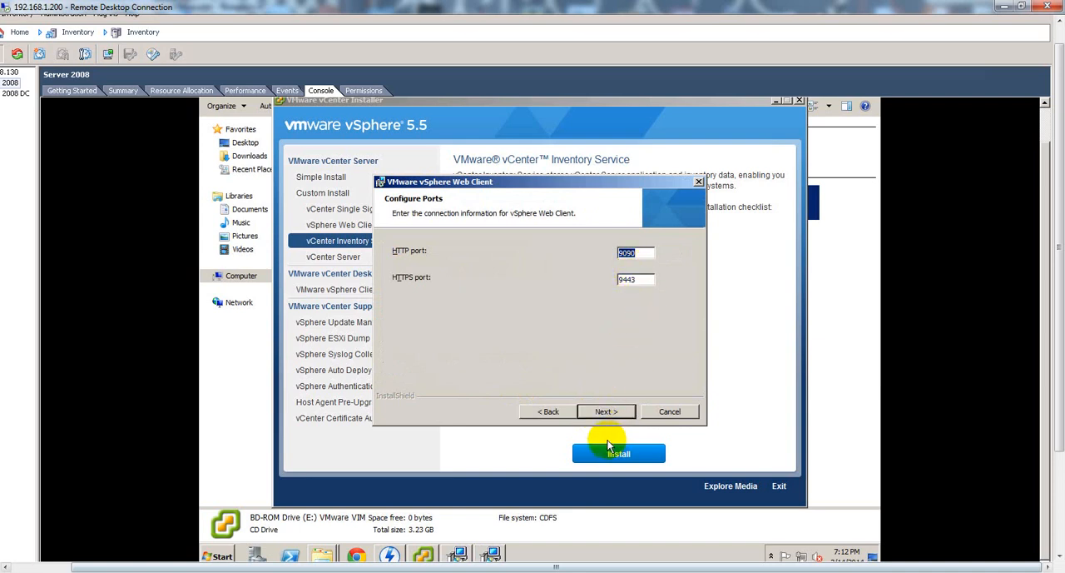
left_click(599, 414)
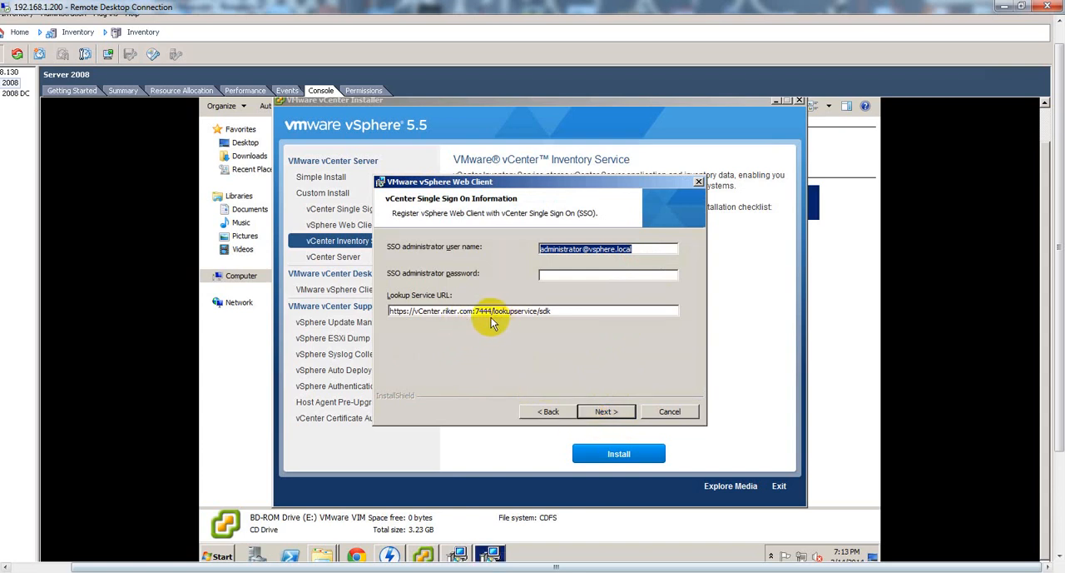
Enter the SSO administrator password to register the vSphere Web Client with Single Sign-On, keeping the default user name and Lookup Service URL.
left_click(547, 278)
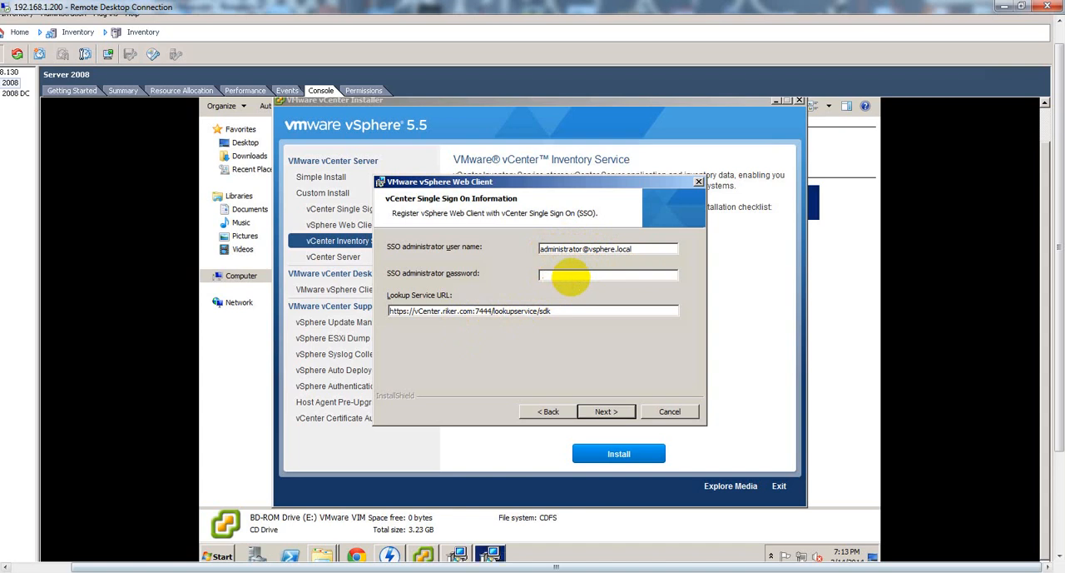
type("VMware1!")
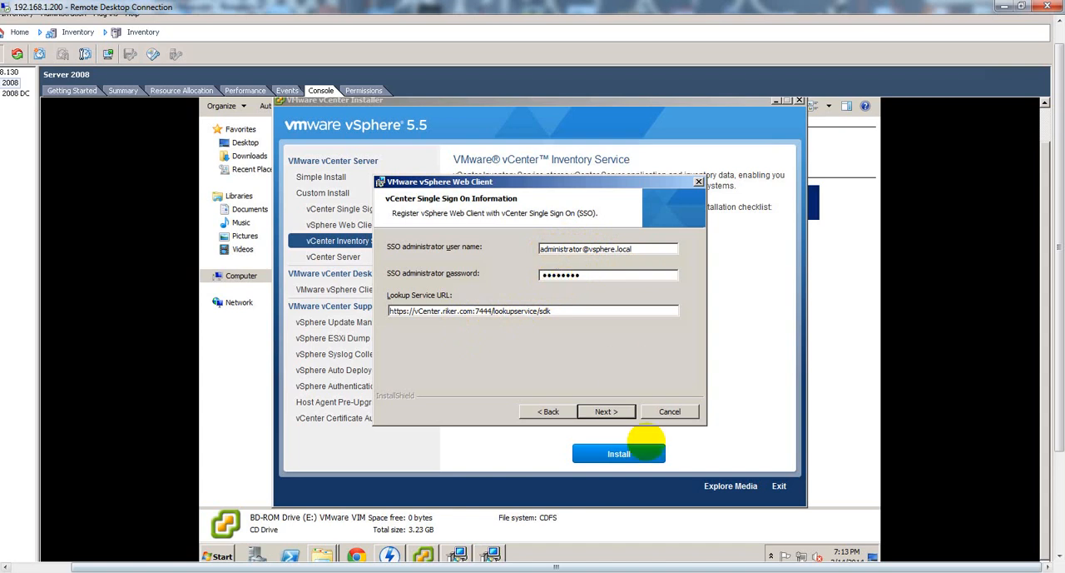
left_click(620, 412)
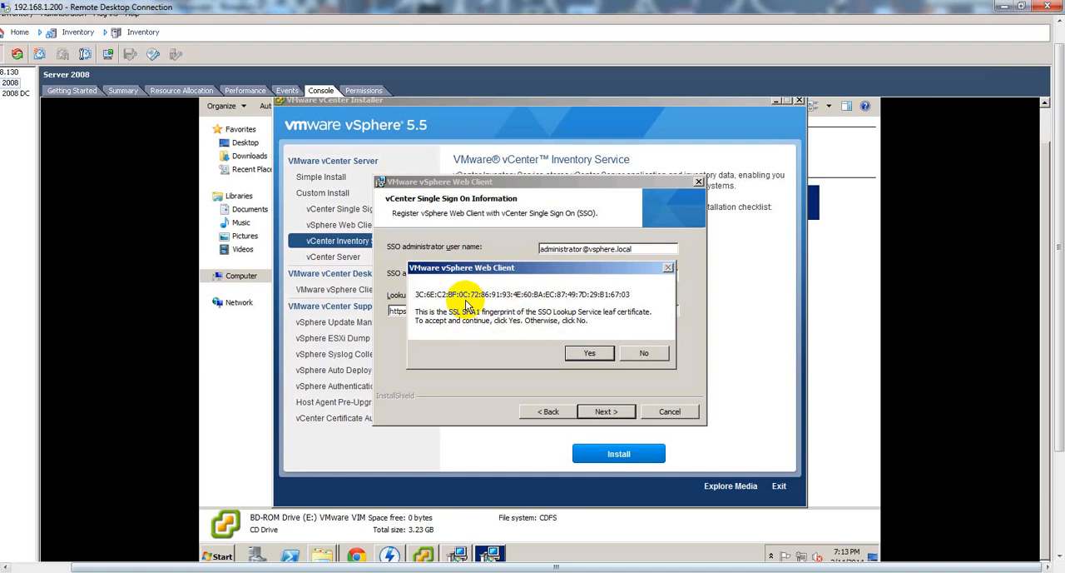
Accept the SSO Lookup Service certificate fingerprint and install the certificates for the vSphere Web Client's secure connection.
left_click(590, 356)
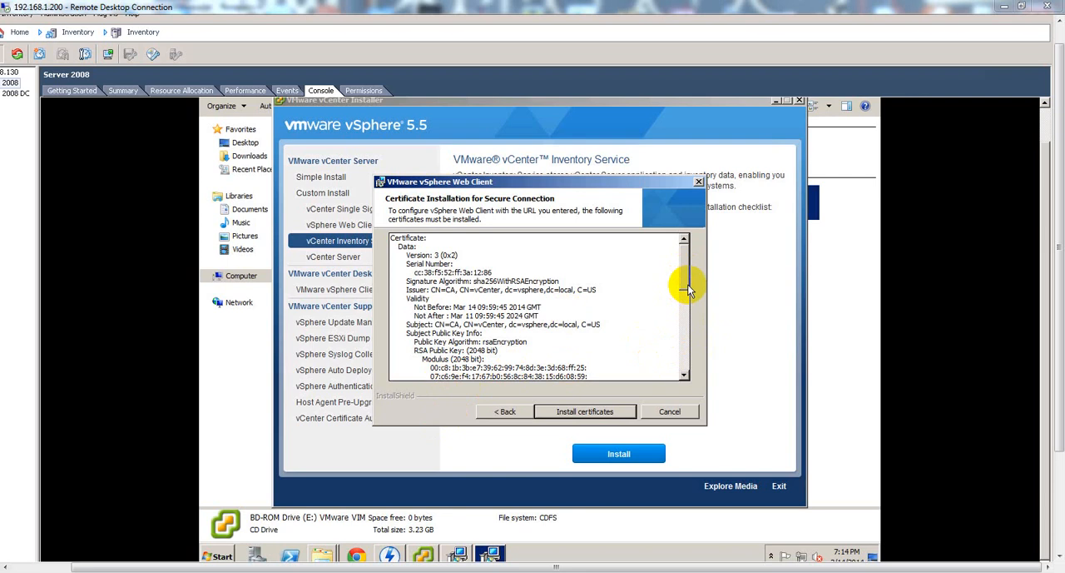
left_click_drag(687, 289, 679, 349)
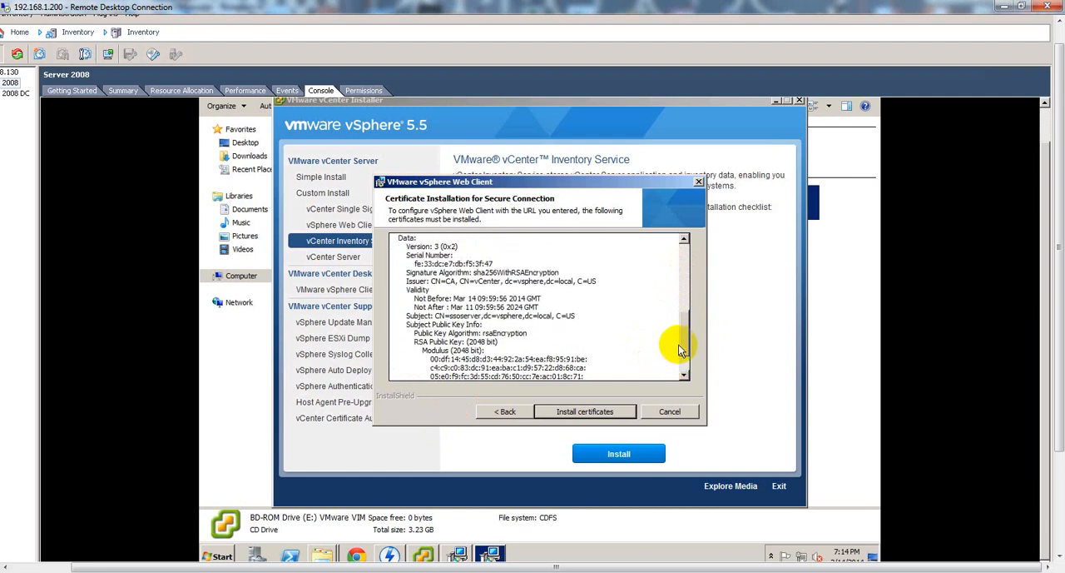
left_click(585, 413)
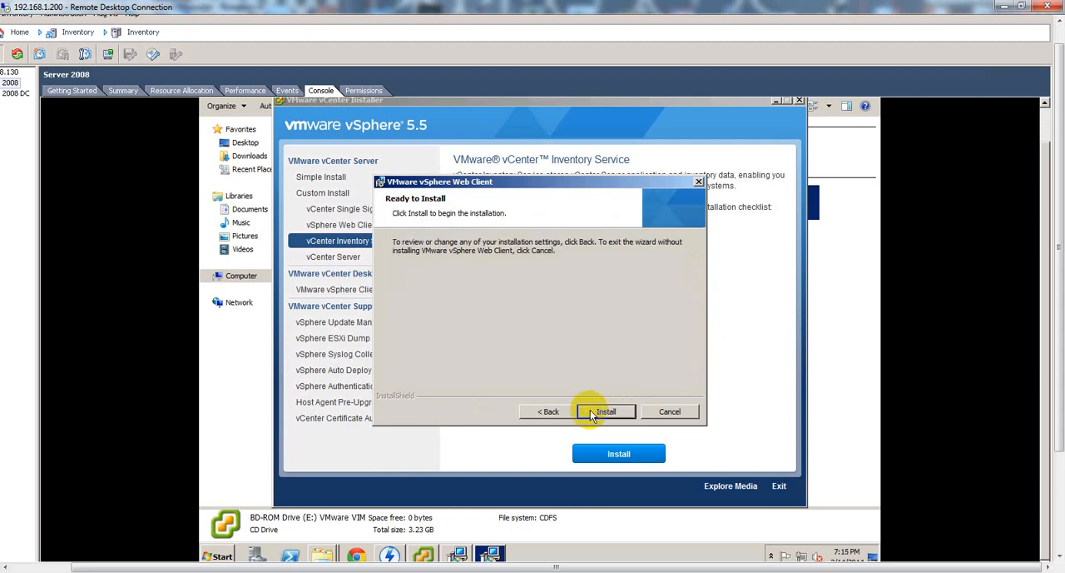
Run the vSphere Web Client installation, finish its wizard and dismiss the completion notice.
left_click(591, 410)
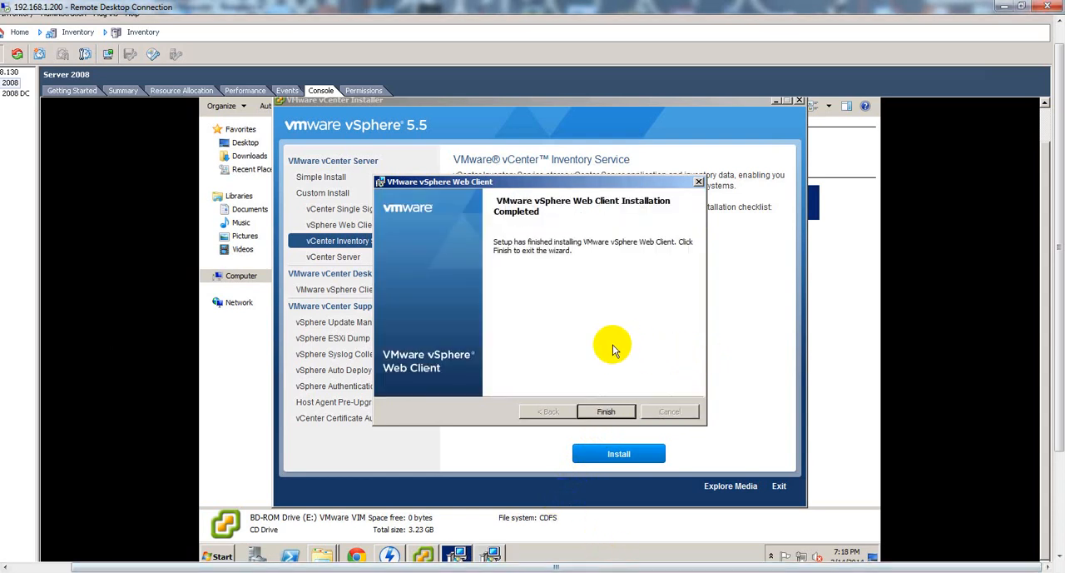
left_click(614, 409)
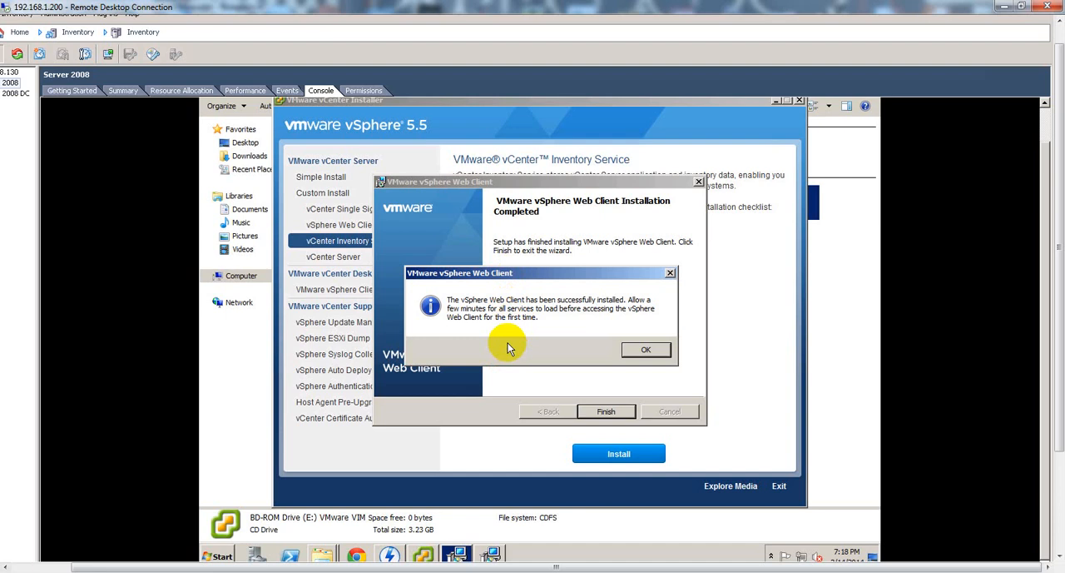
left_click(647, 351)
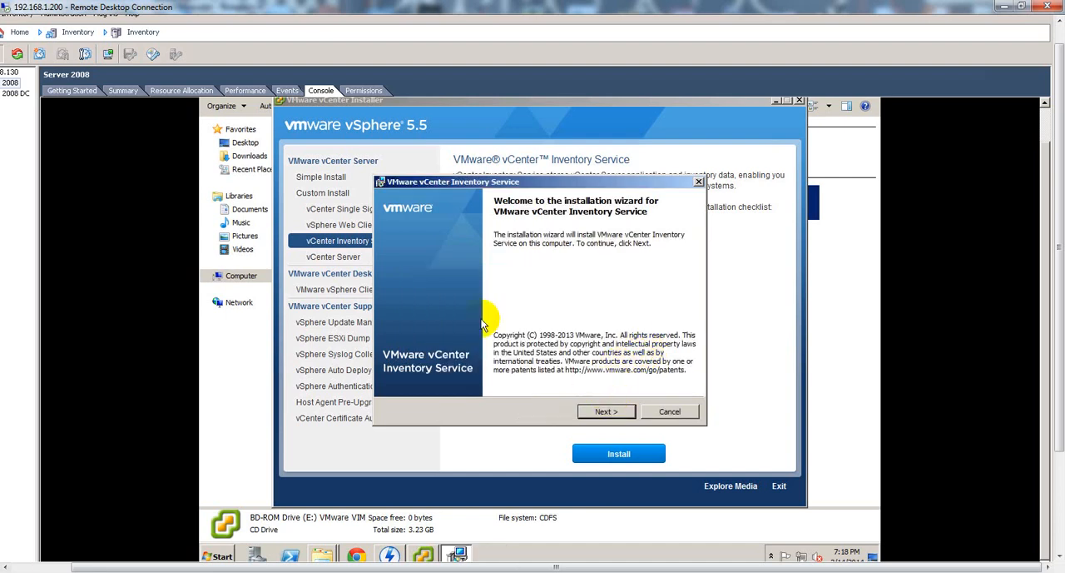
Accept the vCenter Inventory Service license agreement and keep the default destination folder.
left_click_drag(459, 181, 535, 184)
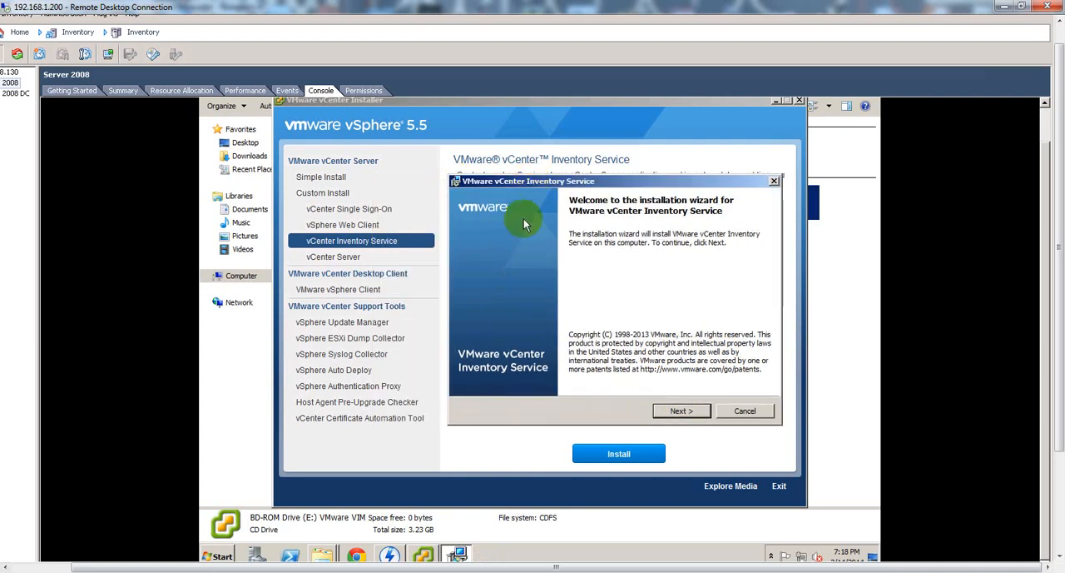
left_click(681, 411)
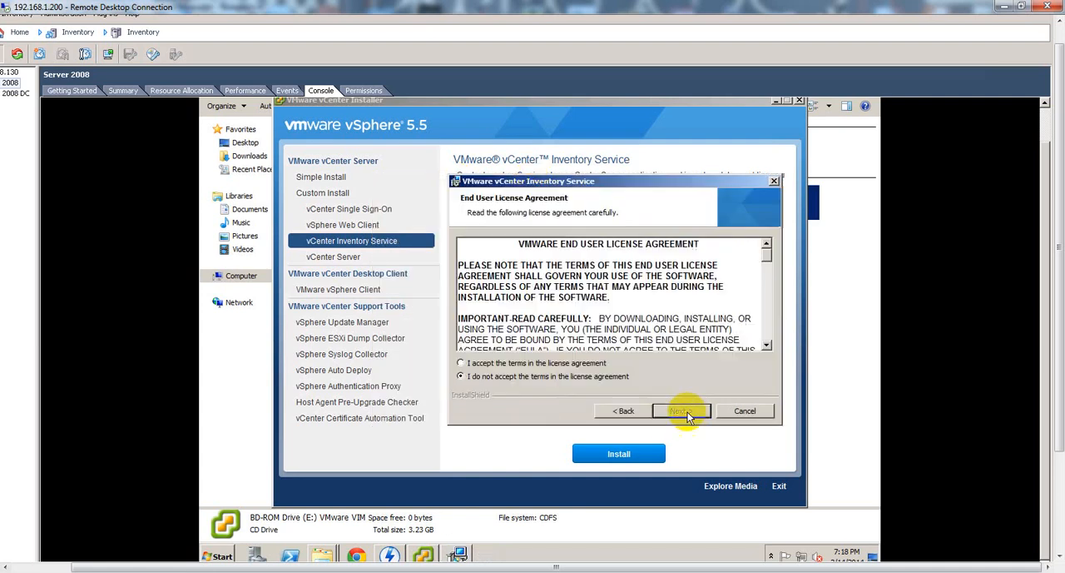
left_click(585, 363)
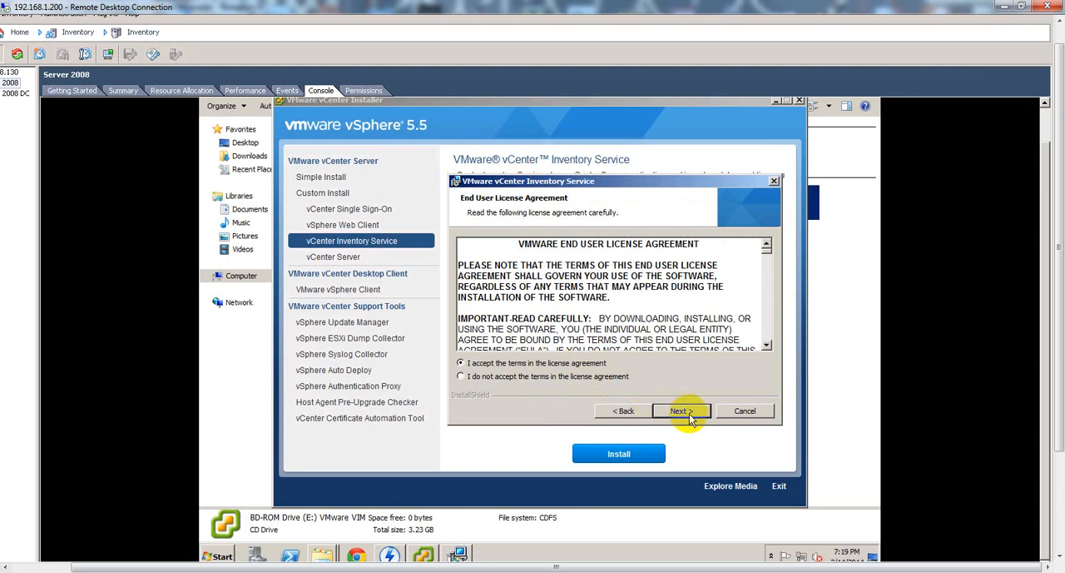
left_click(686, 413)
left_click(688, 416)
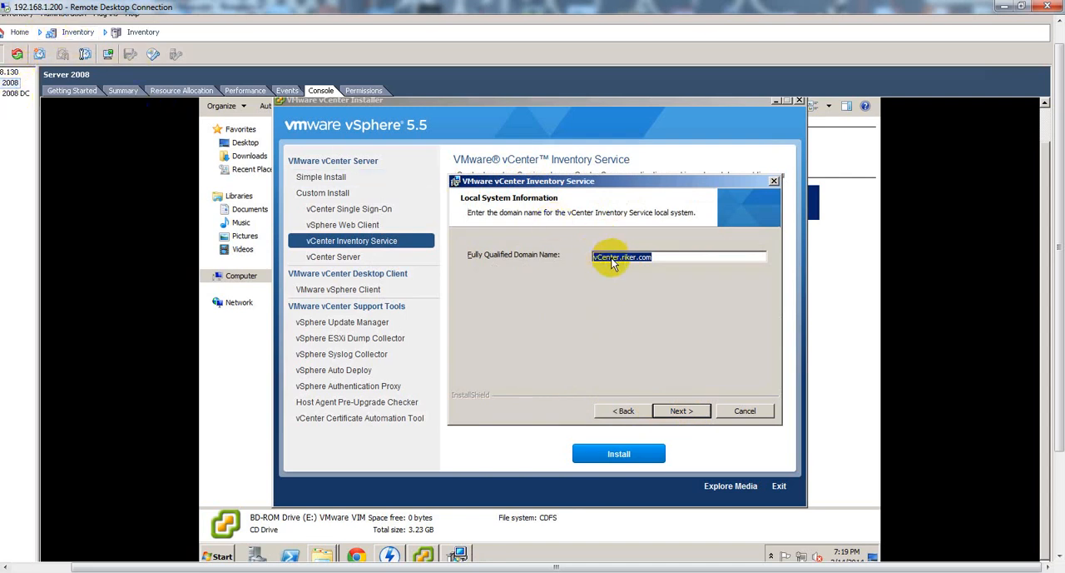
View the console of the Server 2008 DC virtual machine.
left_click(18, 94)
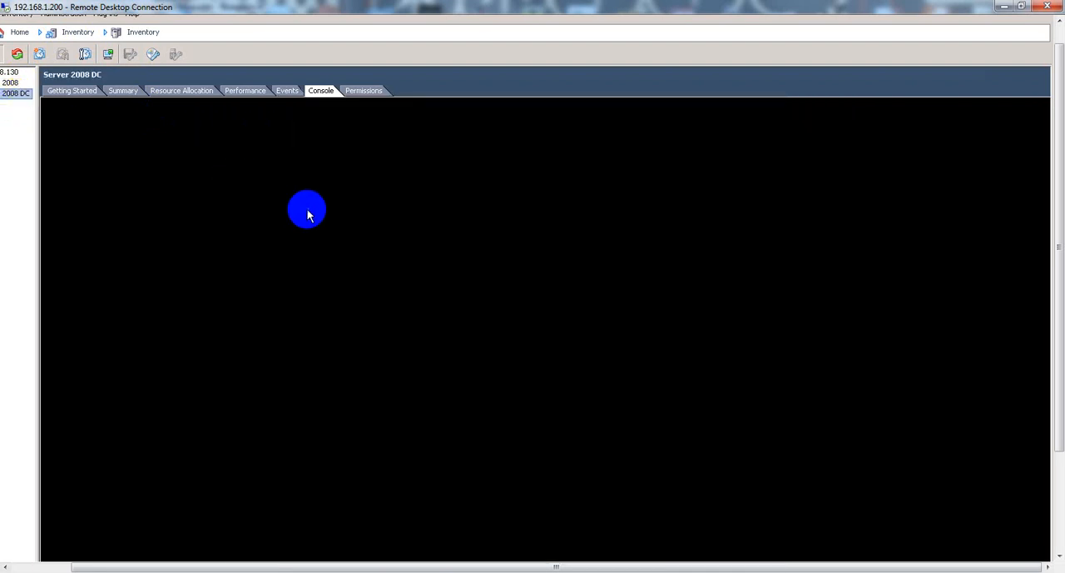
left_click(308, 209)
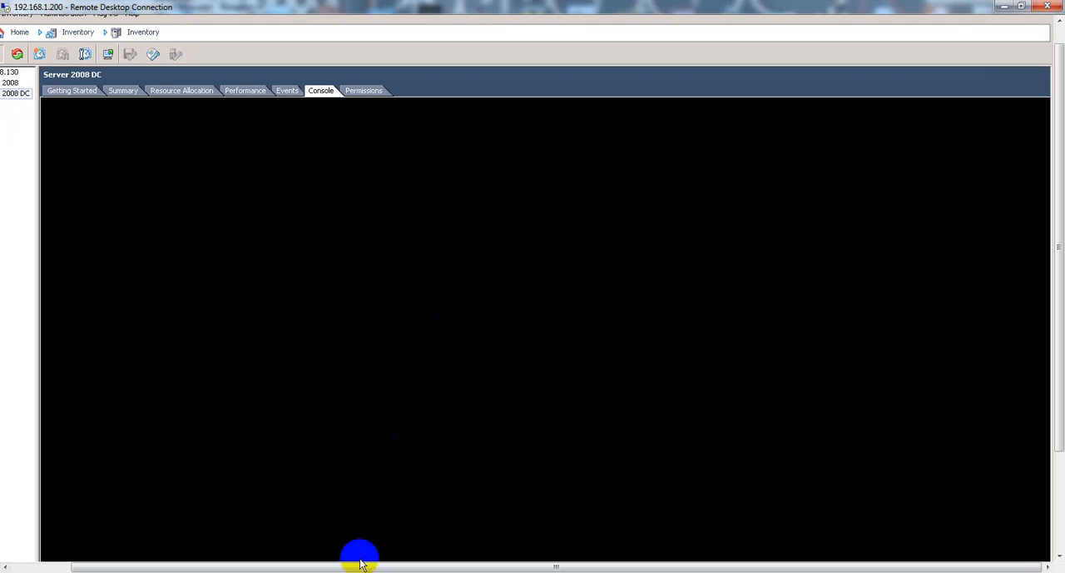
left_click_drag(357, 564, 328, 560)
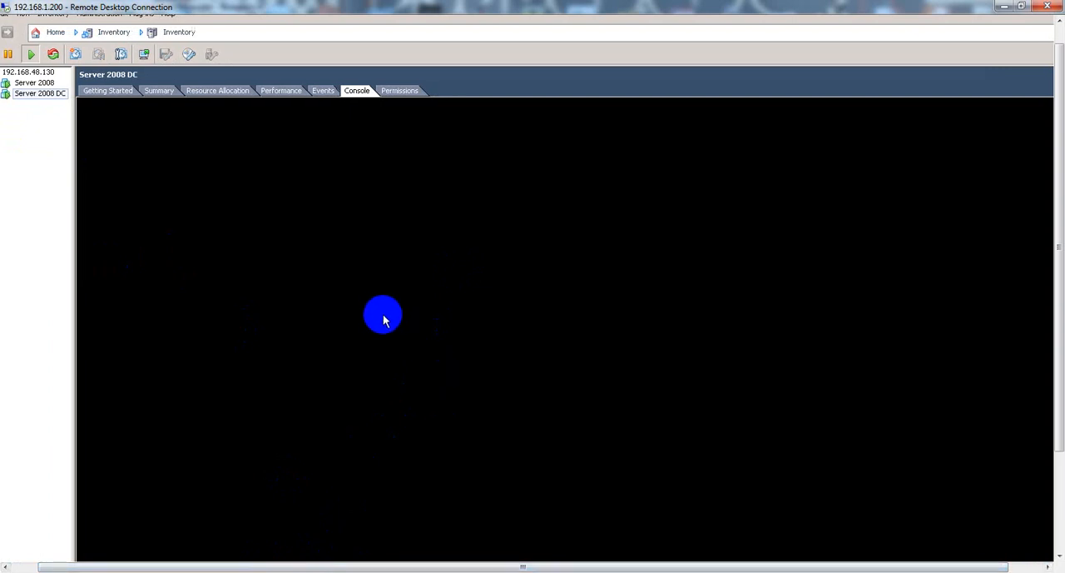
left_click(425, 322)
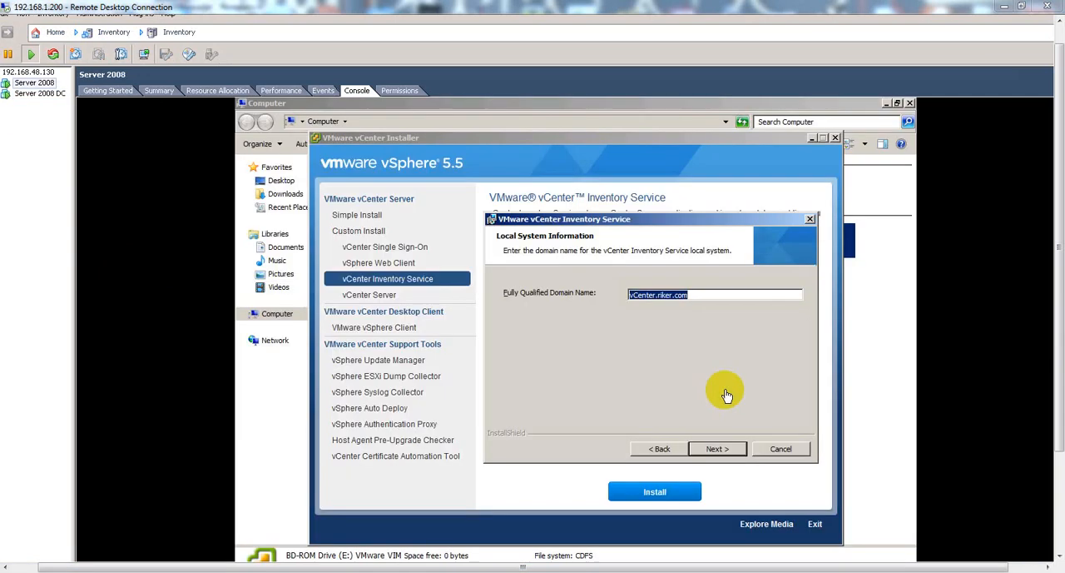
Keep the Inventory Service domain name vCenter.riker.com, ports 10443, 10109 and 10111, and the Small inventory size.
left_click(711, 450)
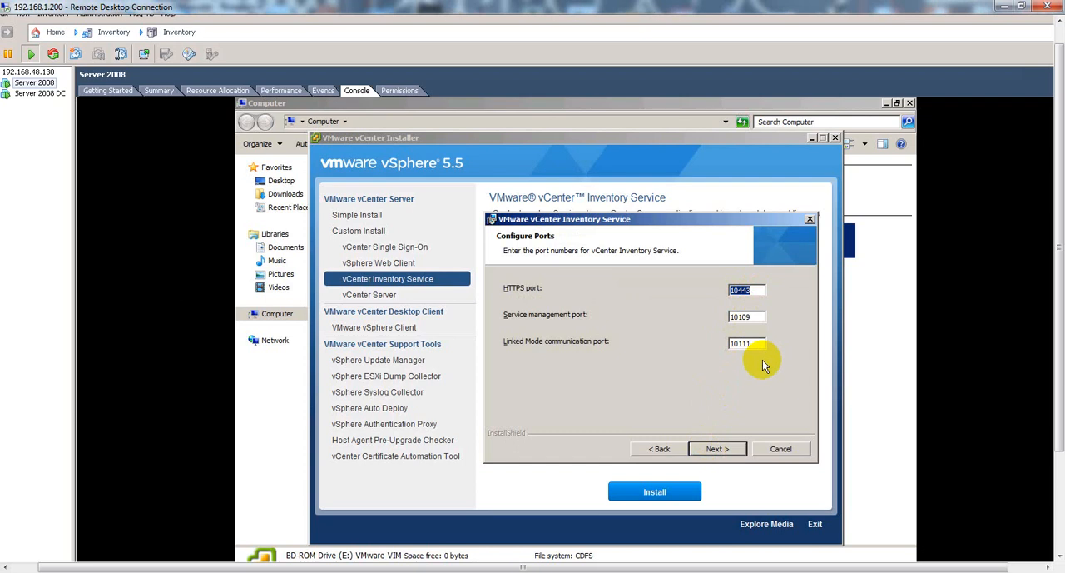
left_click(714, 451)
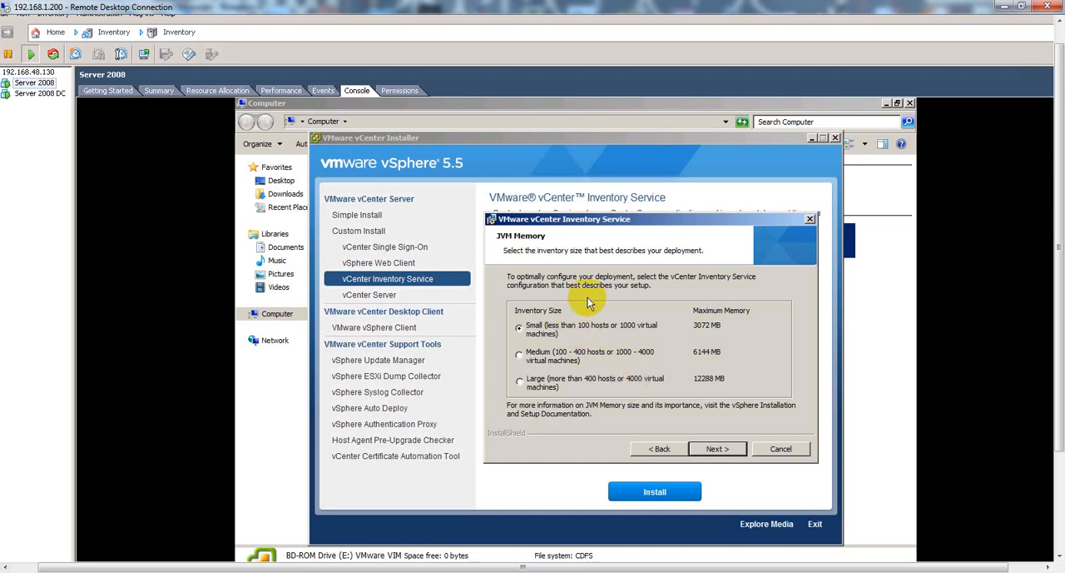
left_click(713, 455)
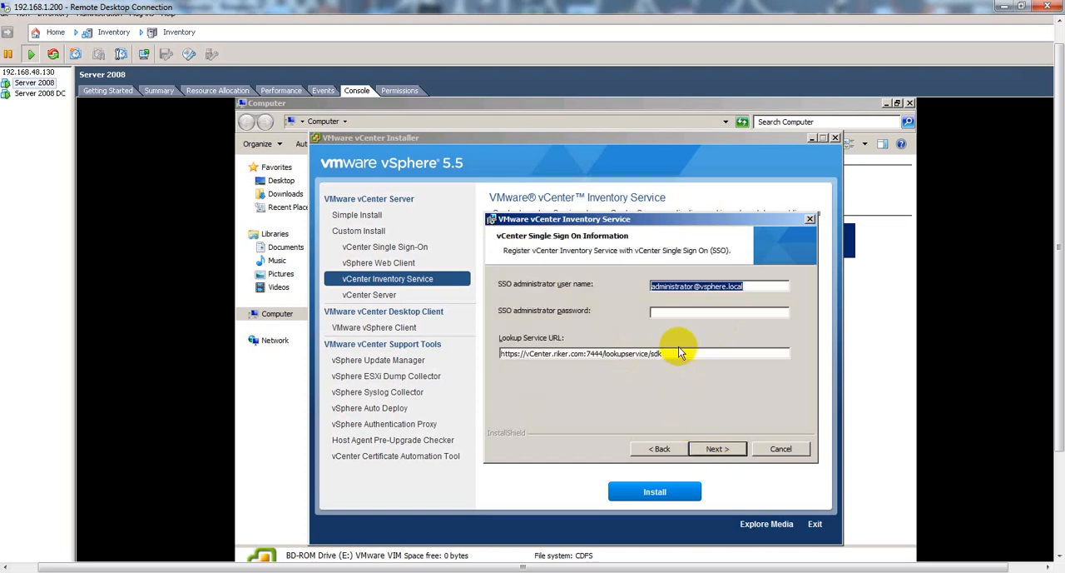
Enter the SSO administrator password to register the Inventory Service with Single Sign-On and accept the Lookup Service certificate fingerprint.
left_click(684, 313)
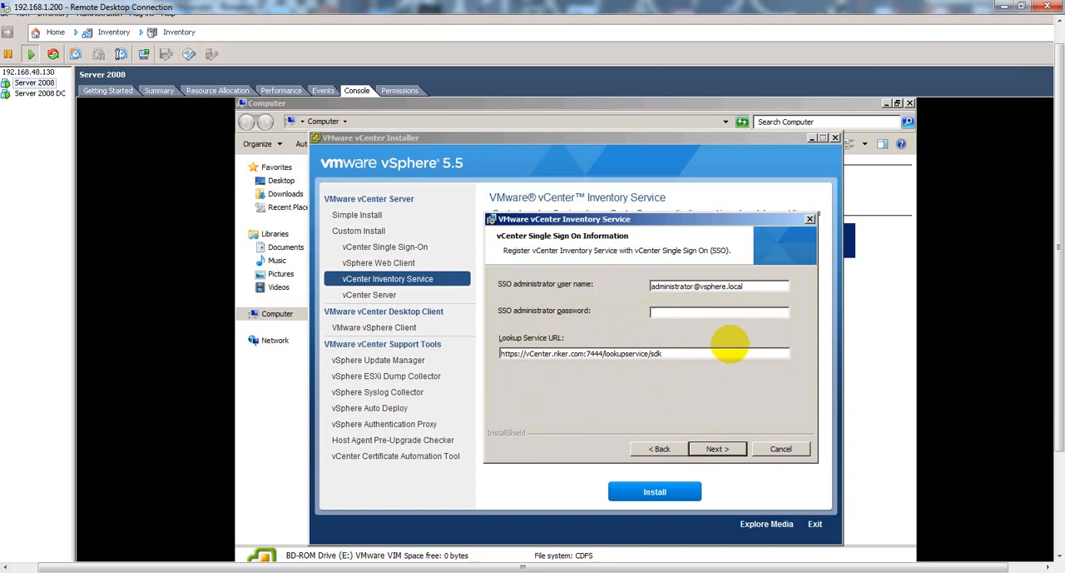
type("********")
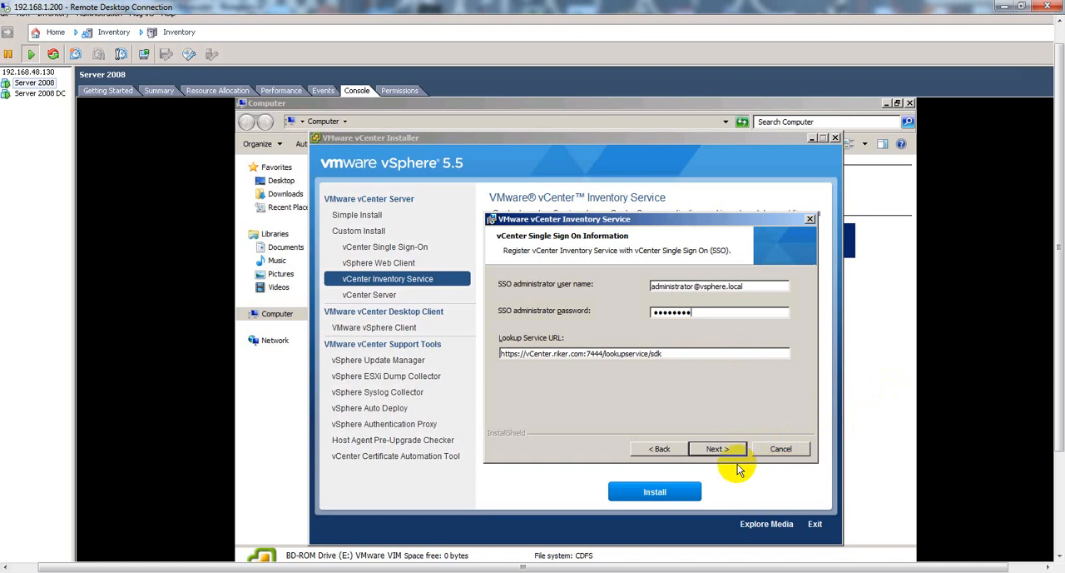
left_click(721, 450)
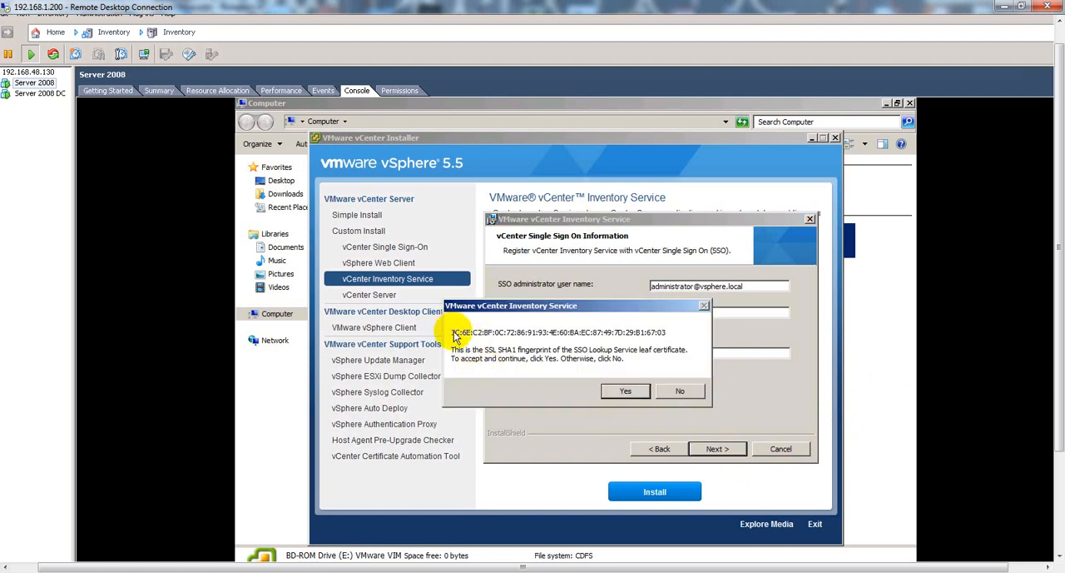
left_click(618, 391)
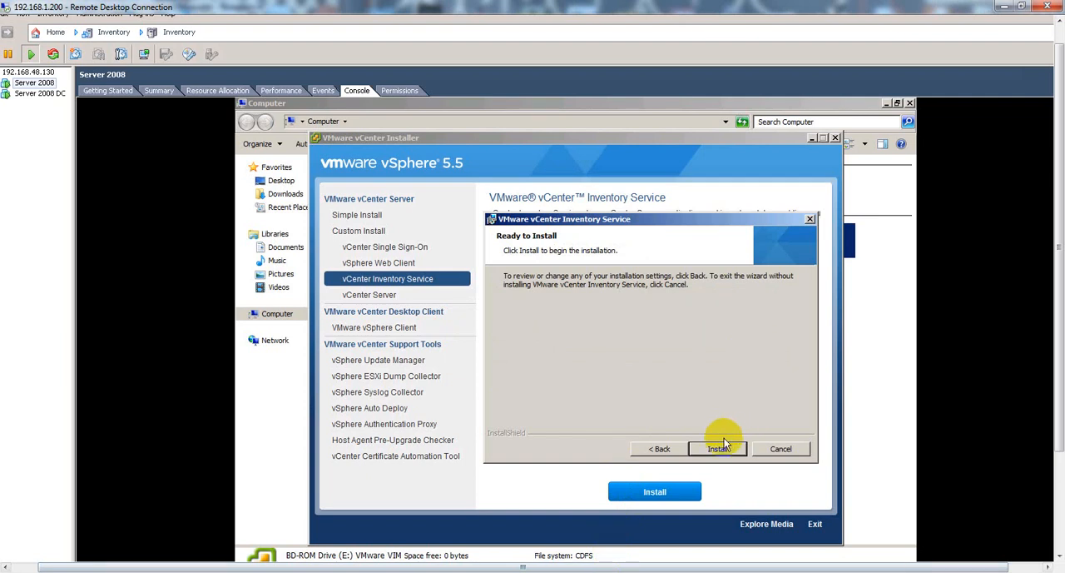
Run the vCenter Inventory Service installation and finish its wizard.
left_click(720, 448)
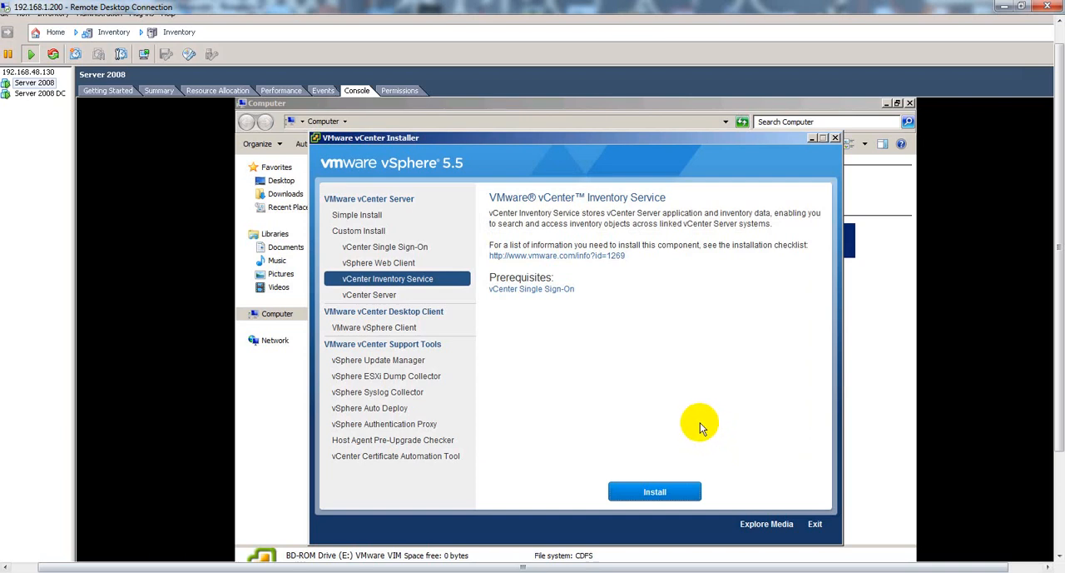
left_click_drag(1054, 263, 1058, 288)
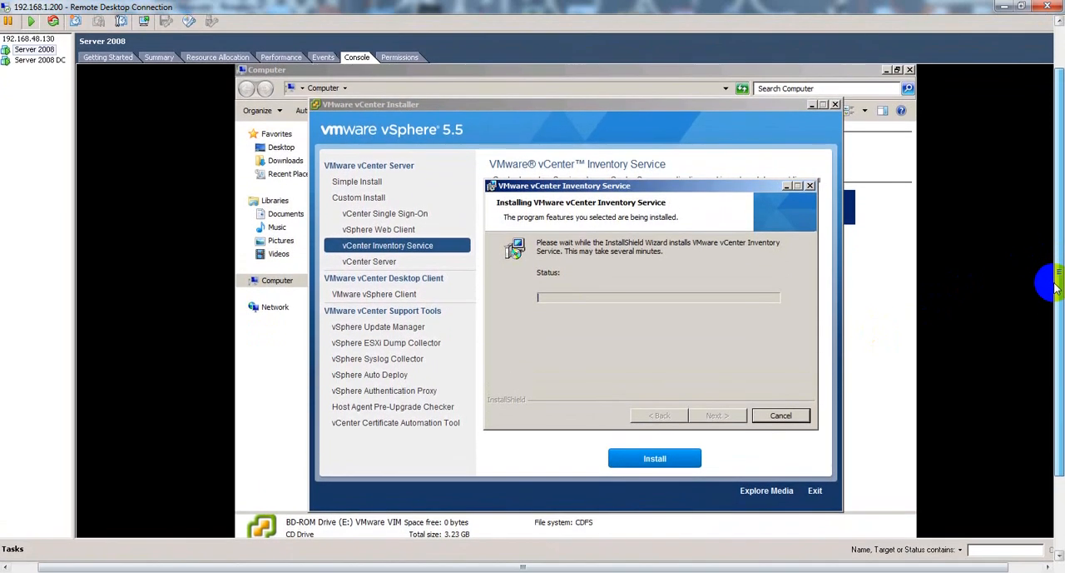
left_click_drag(829, 566, 1046, 486)
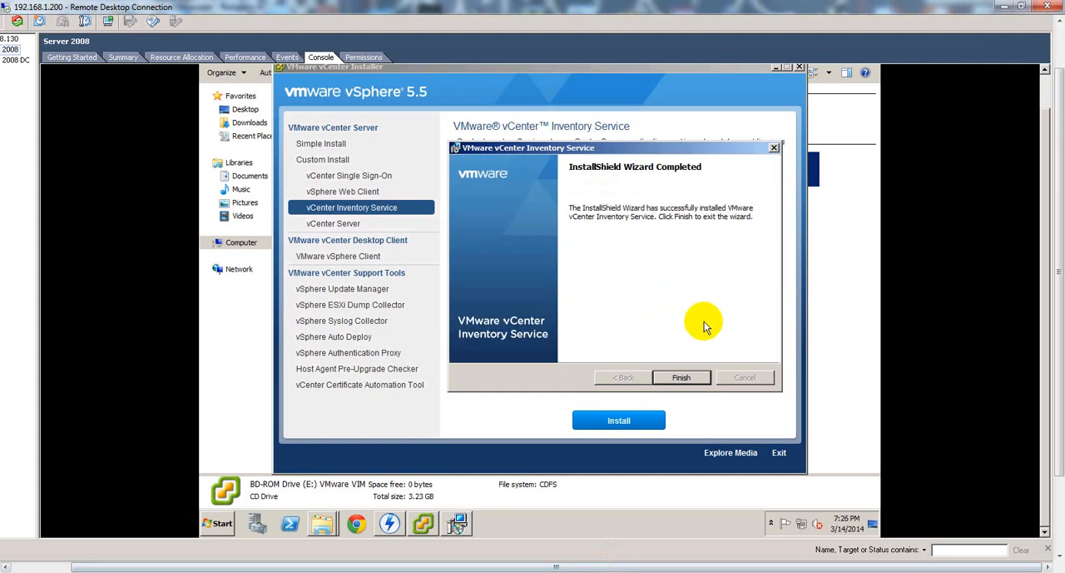
left_click(680, 379)
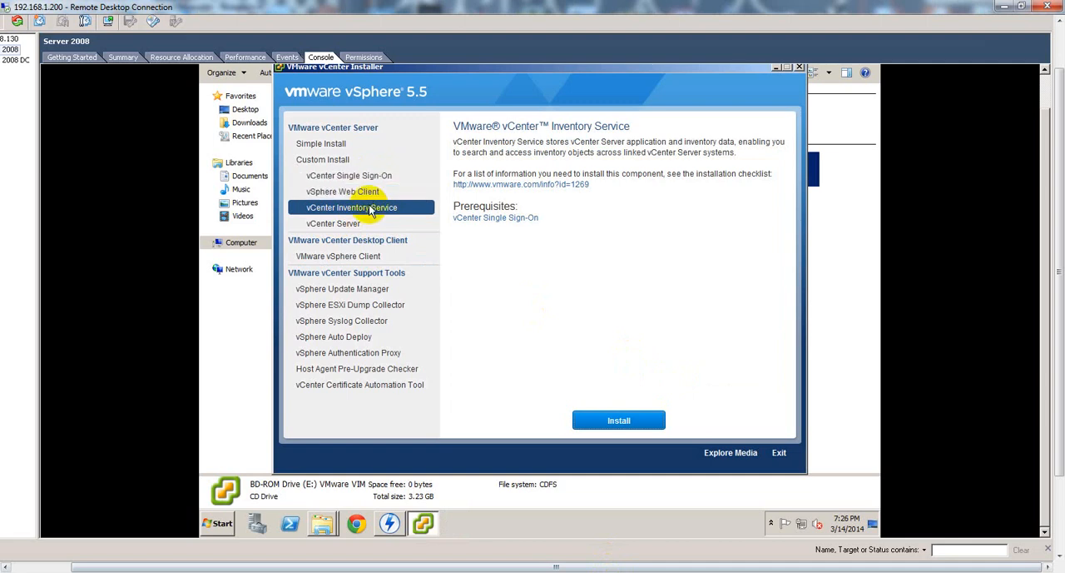
Start the vCenter Server installation from the custom install options of the vCenter installer.
left_click(325, 232)
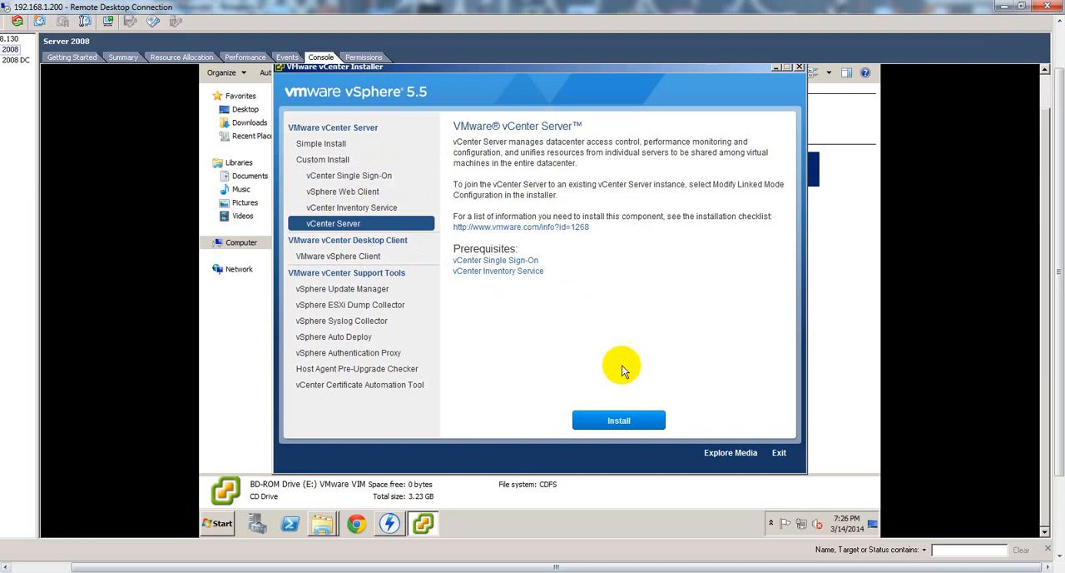
left_click(612, 423)
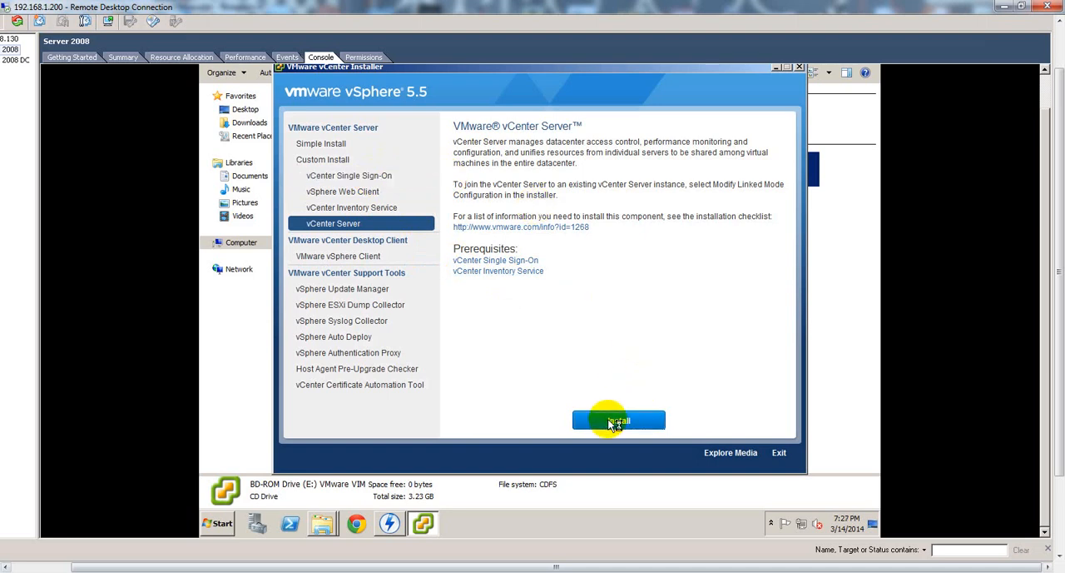
left_click(586, 303)
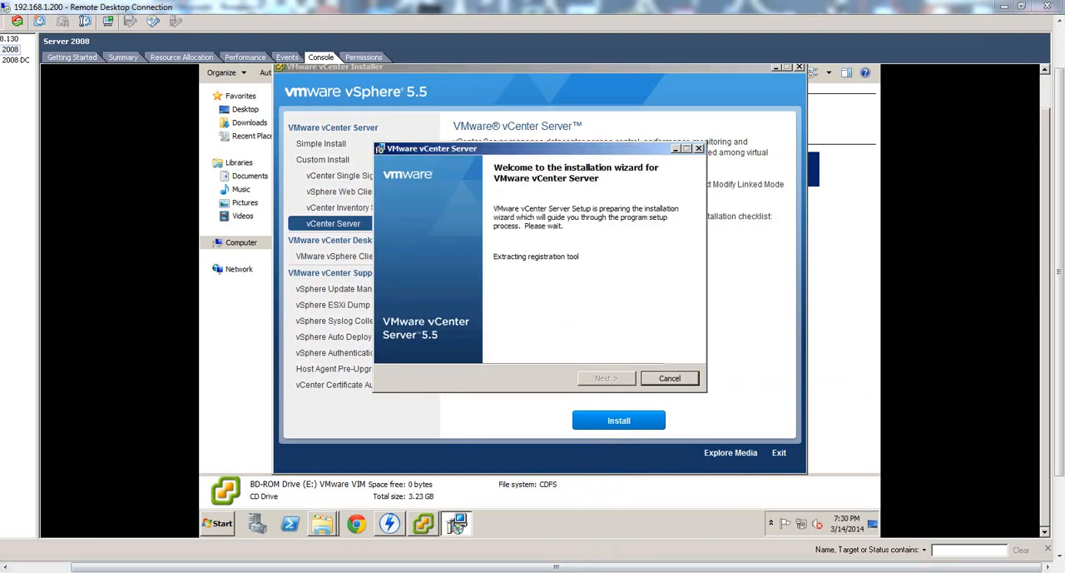
Bring the Mastering VMware vSphere 5.5 PDF into view and enlarge its window for reading.
left_click_drag(1064, 19, 801, 50)
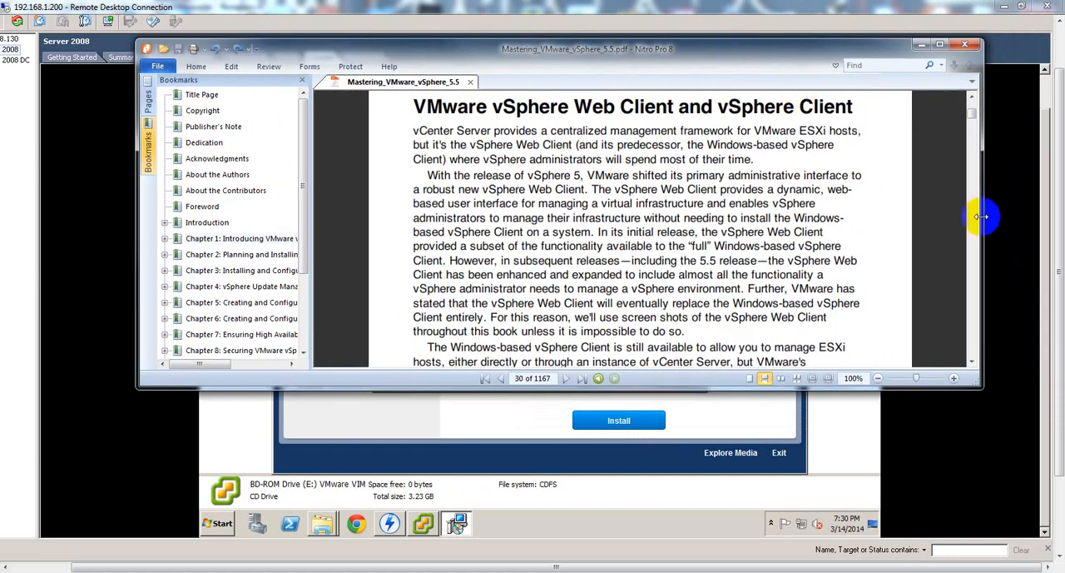
left_click_drag(930, 388, 916, 495)
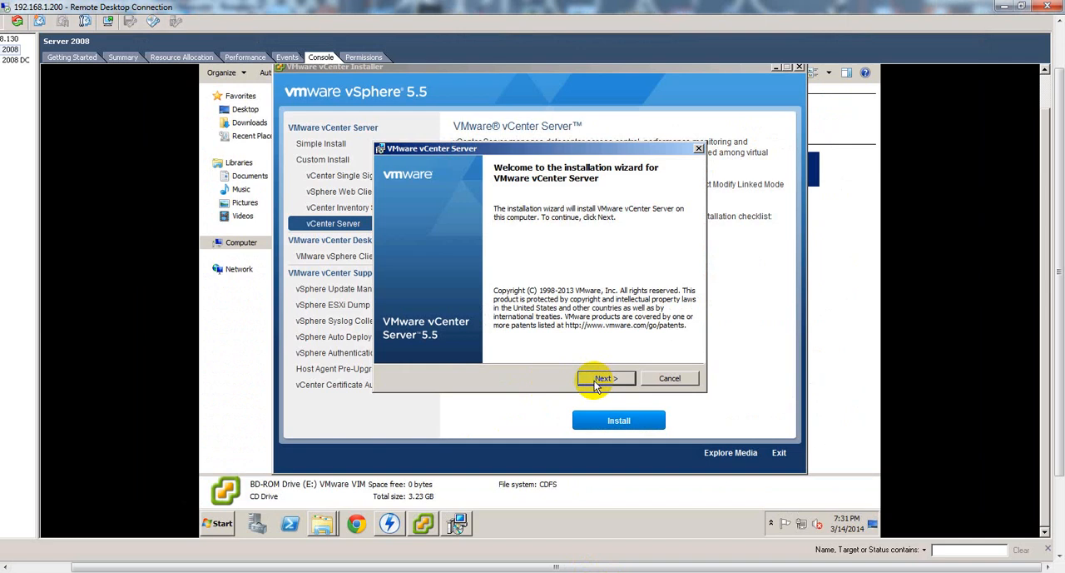
Accept the vCenter Server license agreement and leave the license key empty to install in evaluation mode.
left_click(595, 378)
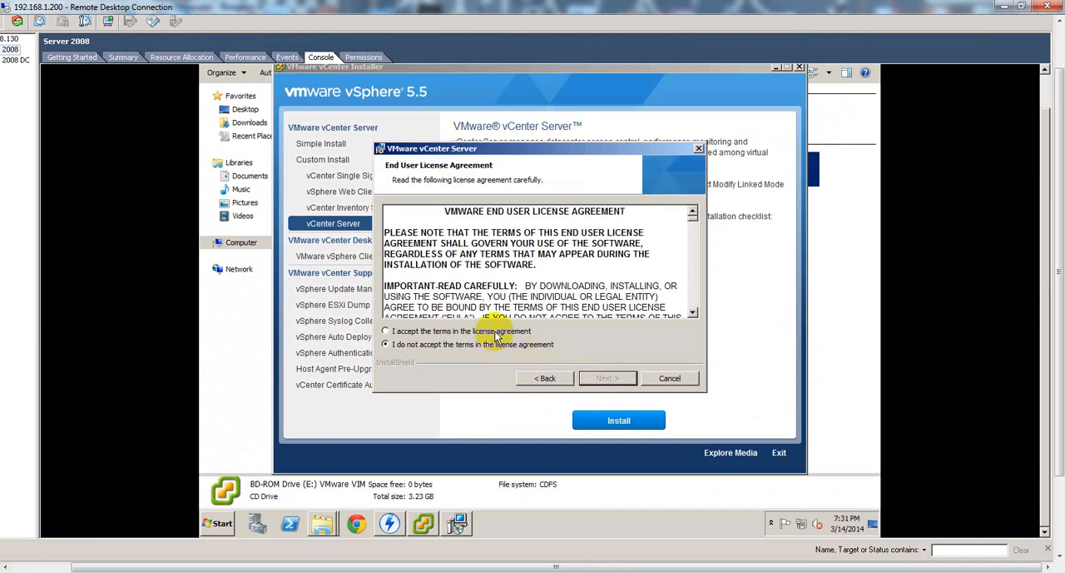
left_click(496, 331)
left_click(593, 380)
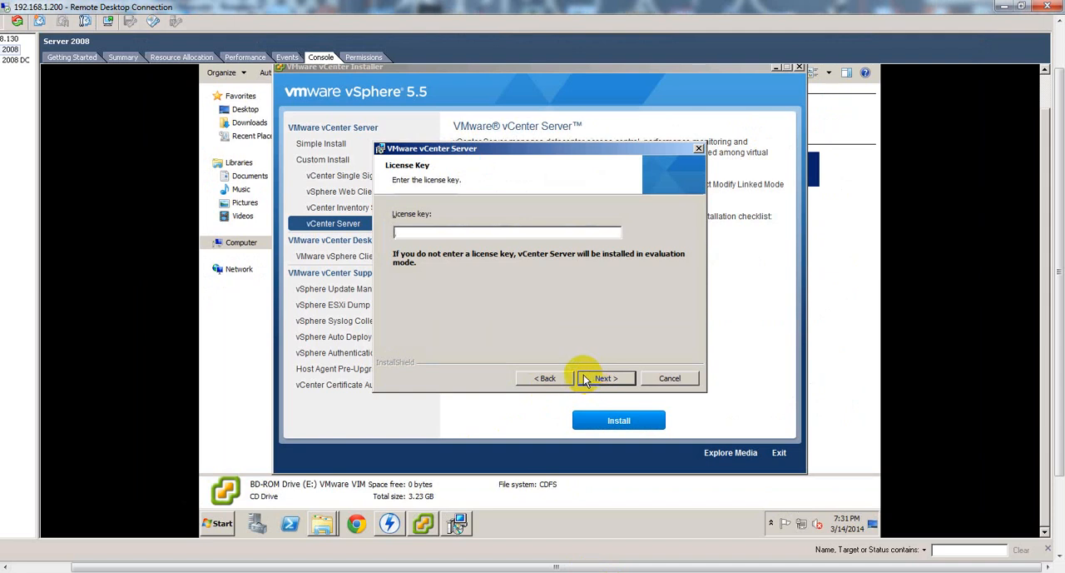
left_click(585, 379)
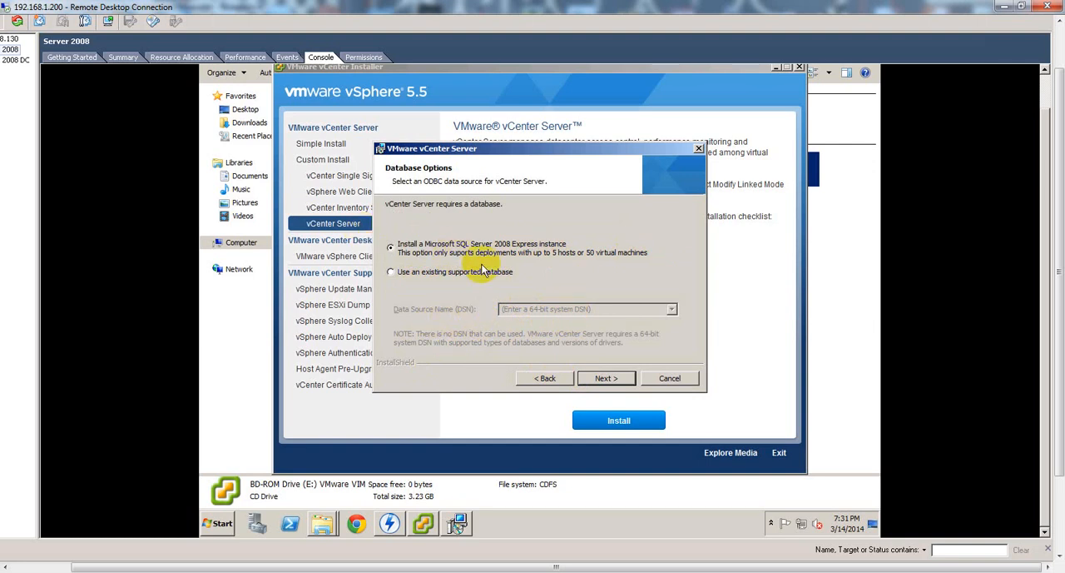
Keep the Microsoft SQL Server 2008 Express database option and run the vCenter Server service under the Administrator account, entering its account password.
left_click(604, 379)
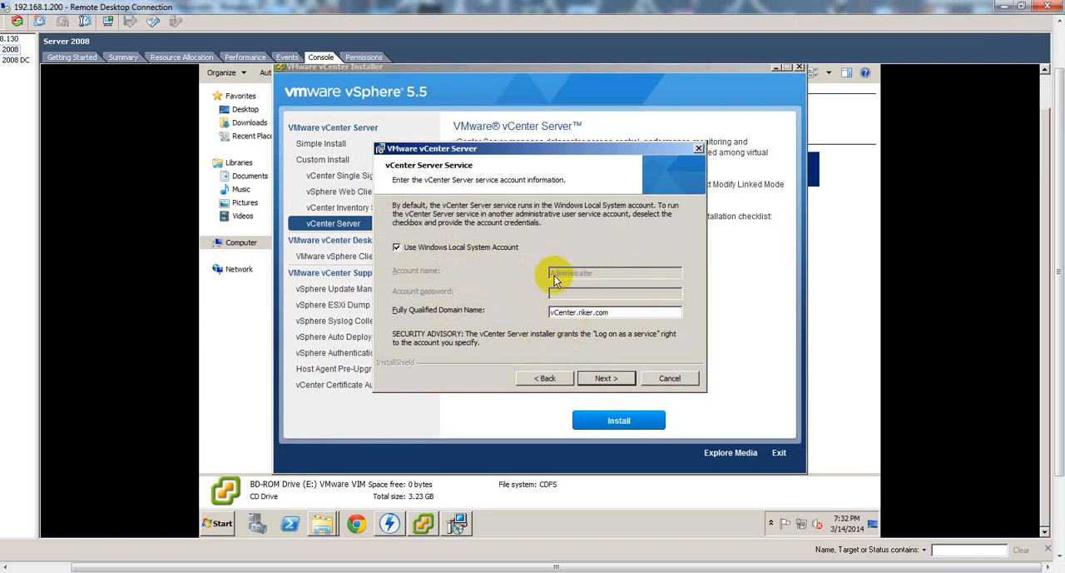
left_click(398, 247)
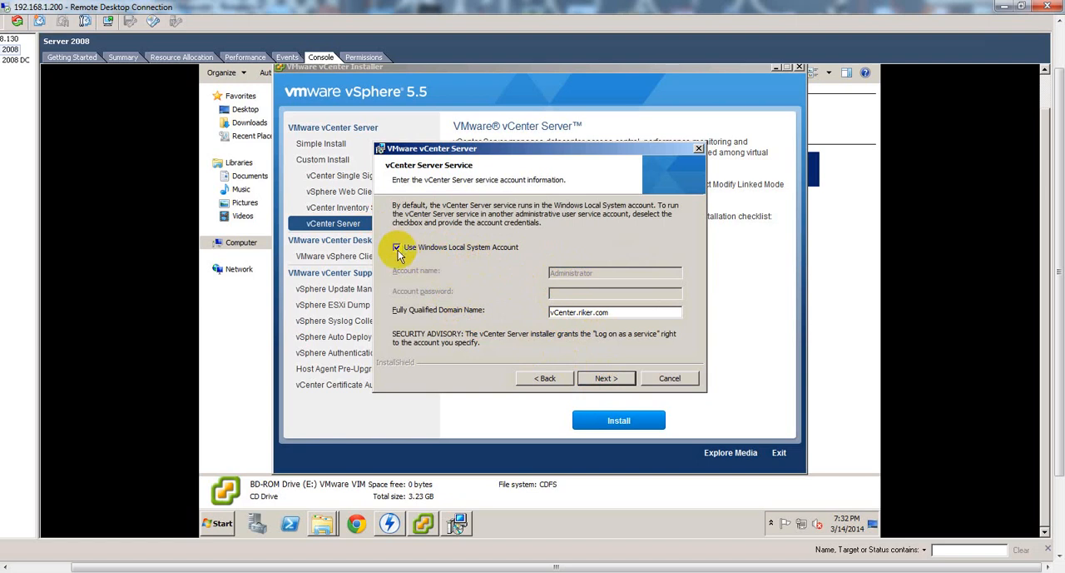
left_click(565, 297)
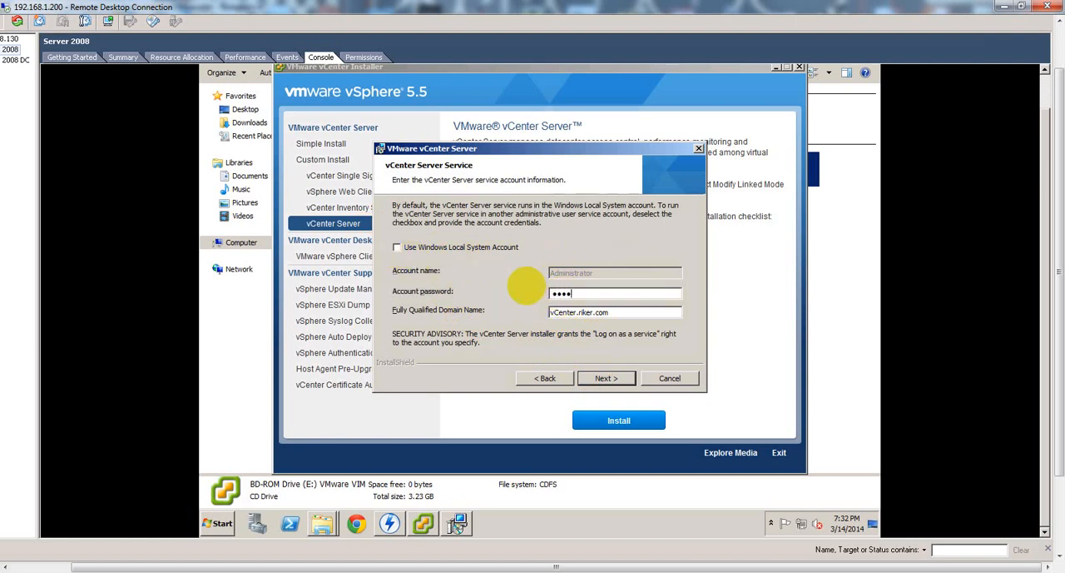
type("••••••••")
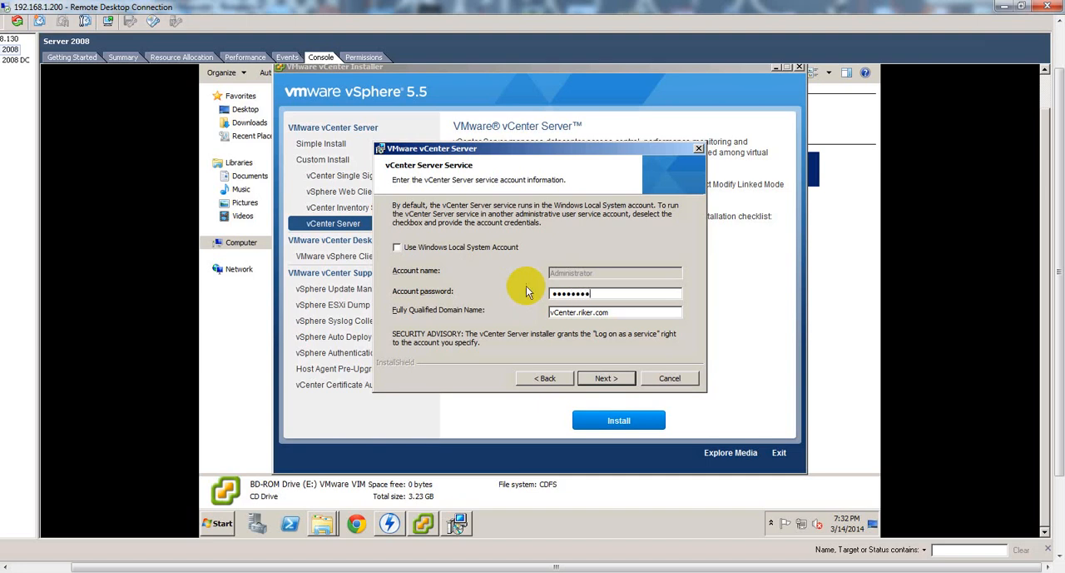
left_click(605, 379)
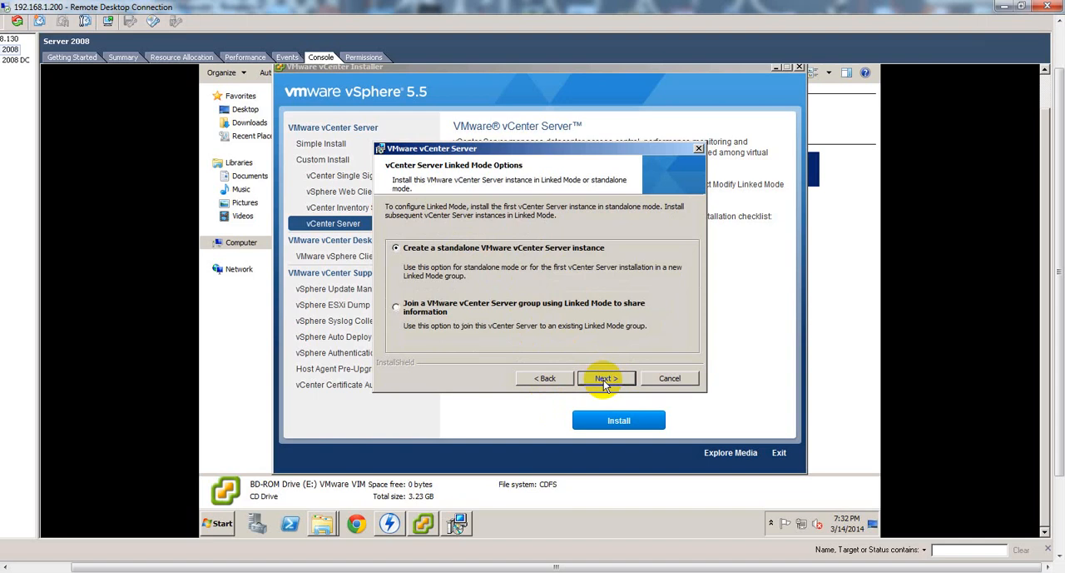
Choose a standalone vCenter Server instance, keep the default ports and select the Small inventory size for JVM memory.
left_click(605, 380)
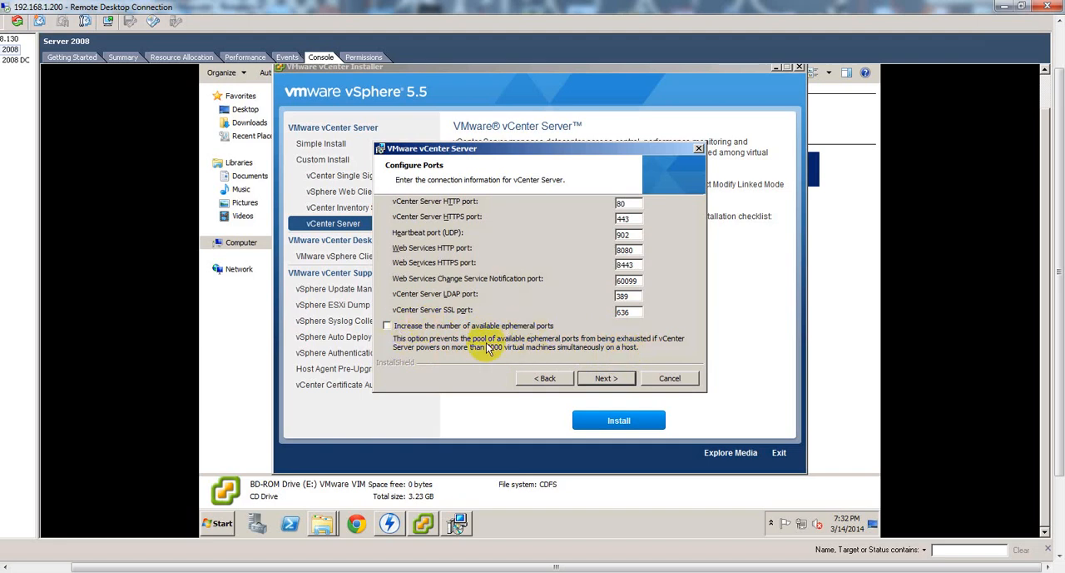
left_click(607, 380)
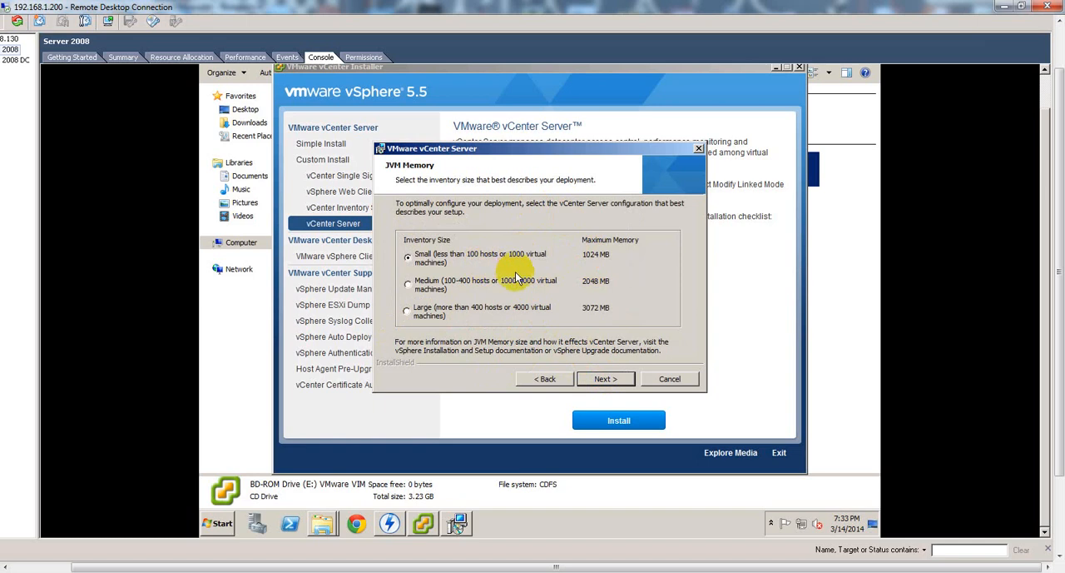
left_click(605, 379)
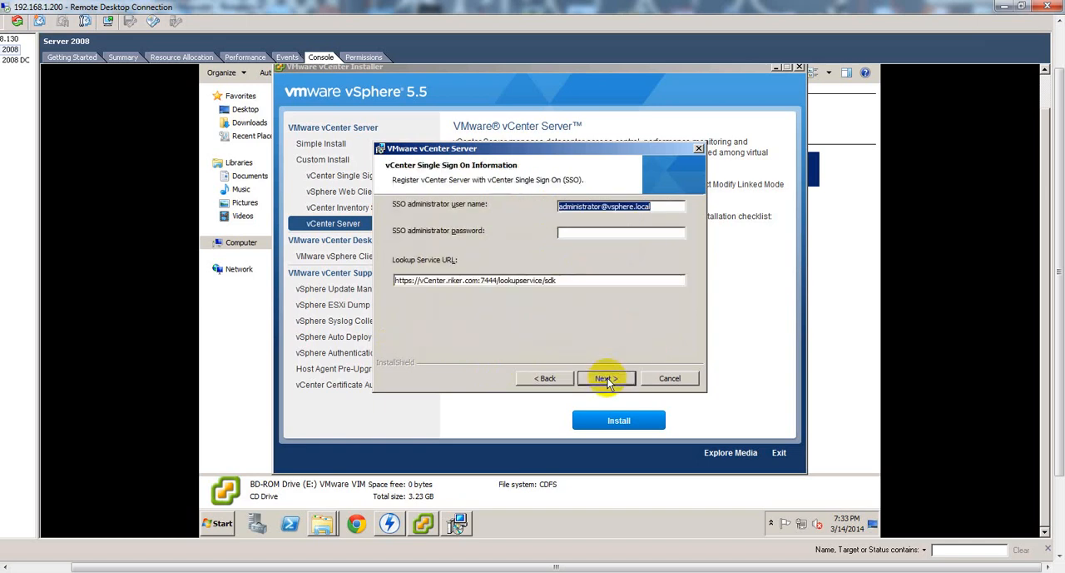
Register vCenter Server with Single Sign-On by entering the SSO administrator password and accepting the Lookup Service certificate fingerprint.
left_click(583, 234)
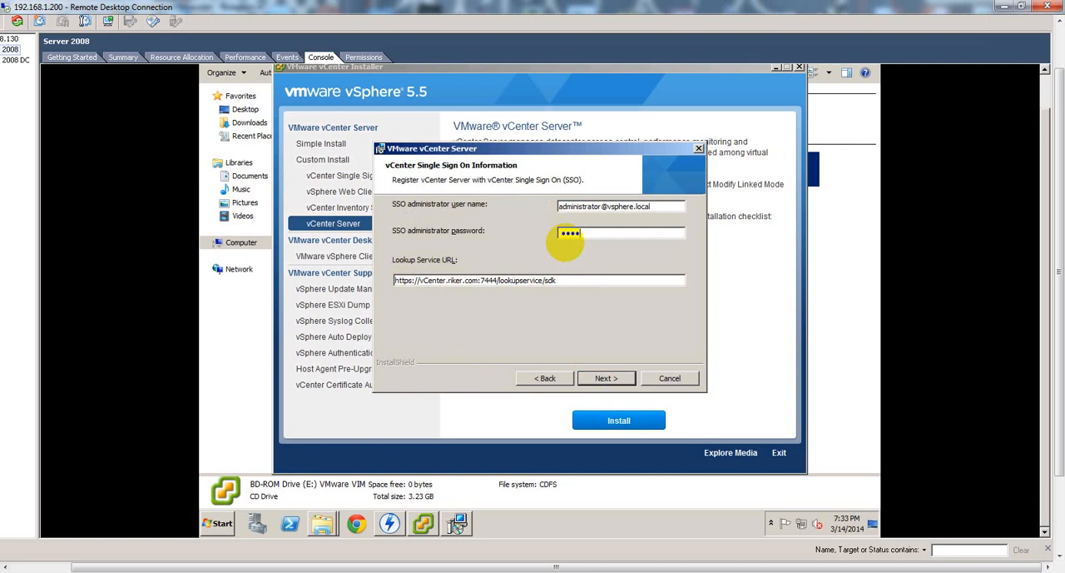
type("••••••••")
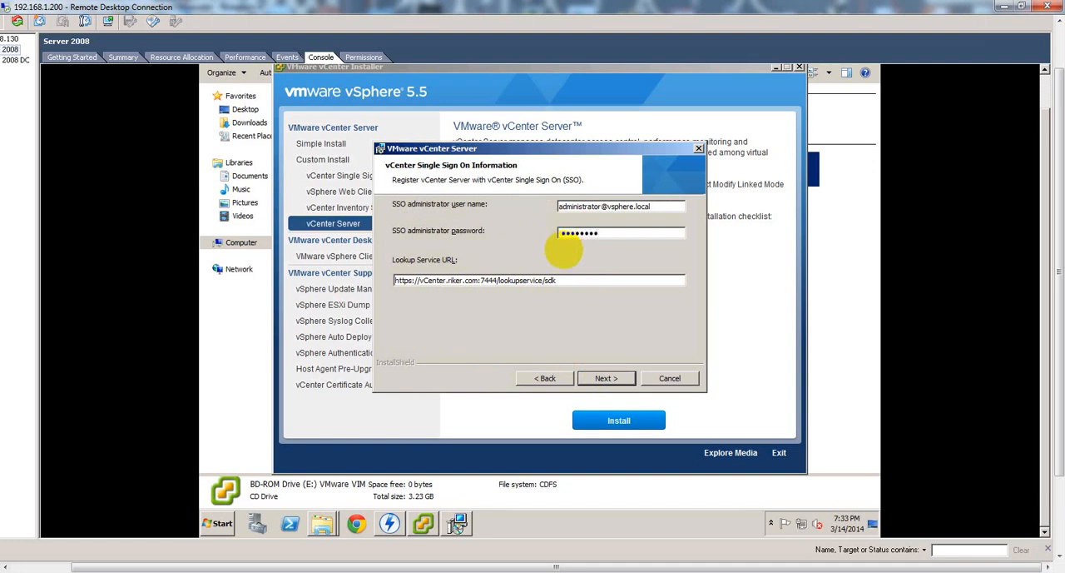
left_click(608, 378)
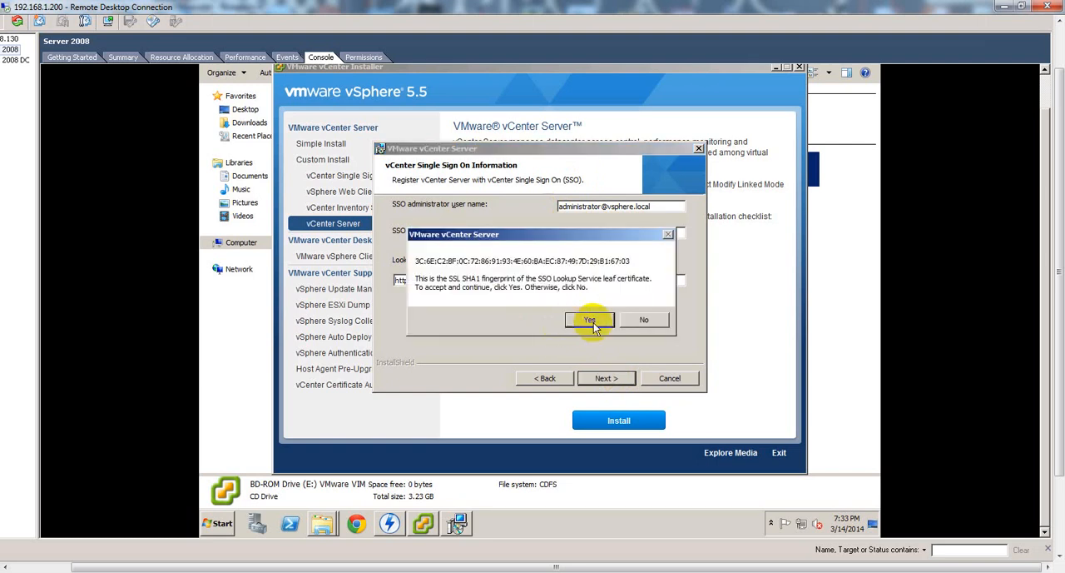
left_click(589, 321)
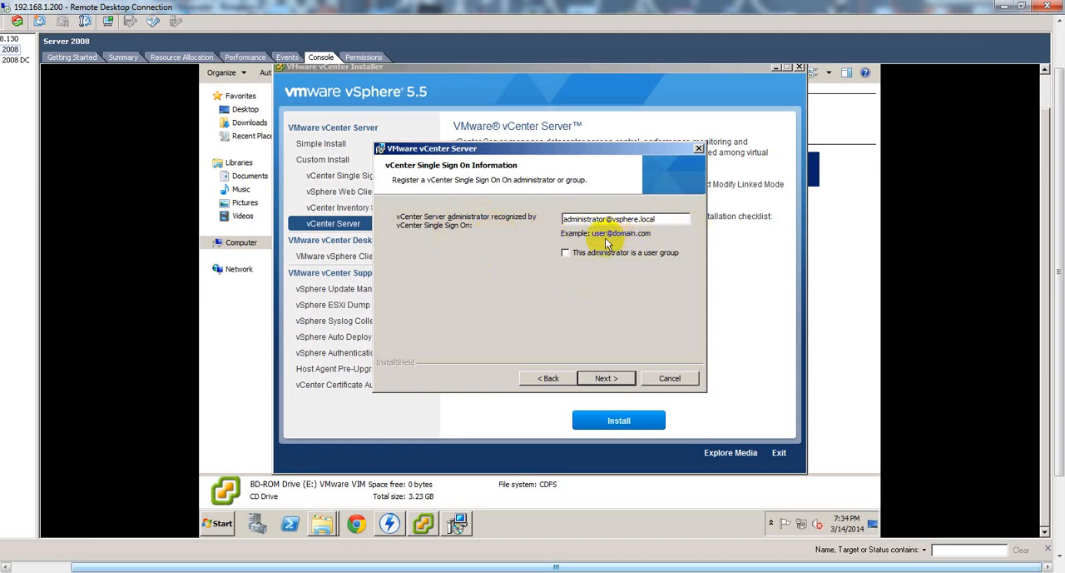
Keep the default SSO administrator, Inventory Service URL and destination folder, run the vCenter Server installation and finish the wizard.
left_click(607, 382)
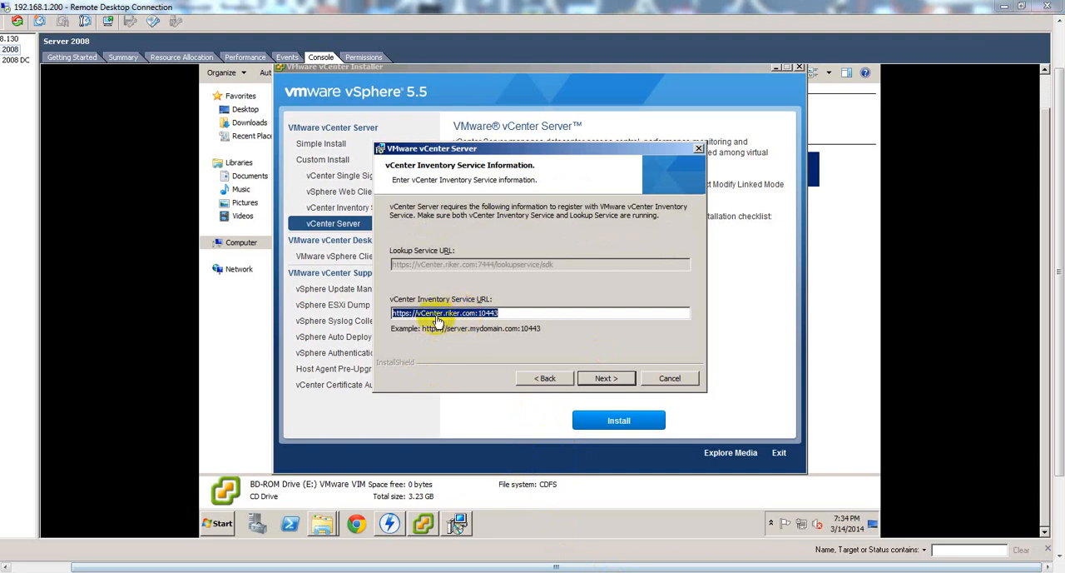
left_click(606, 379)
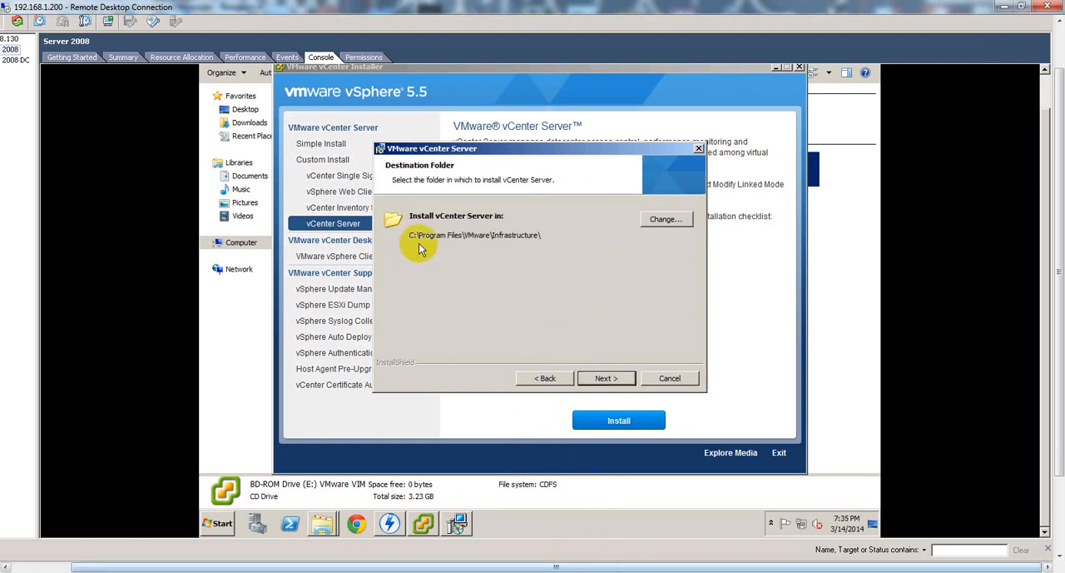
left_click(614, 379)
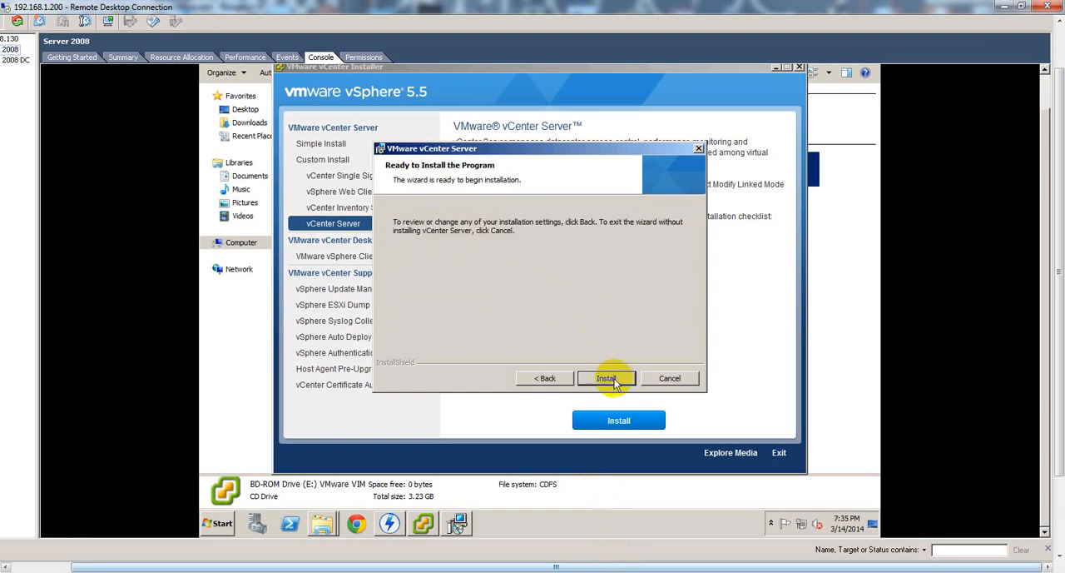
left_click(608, 379)
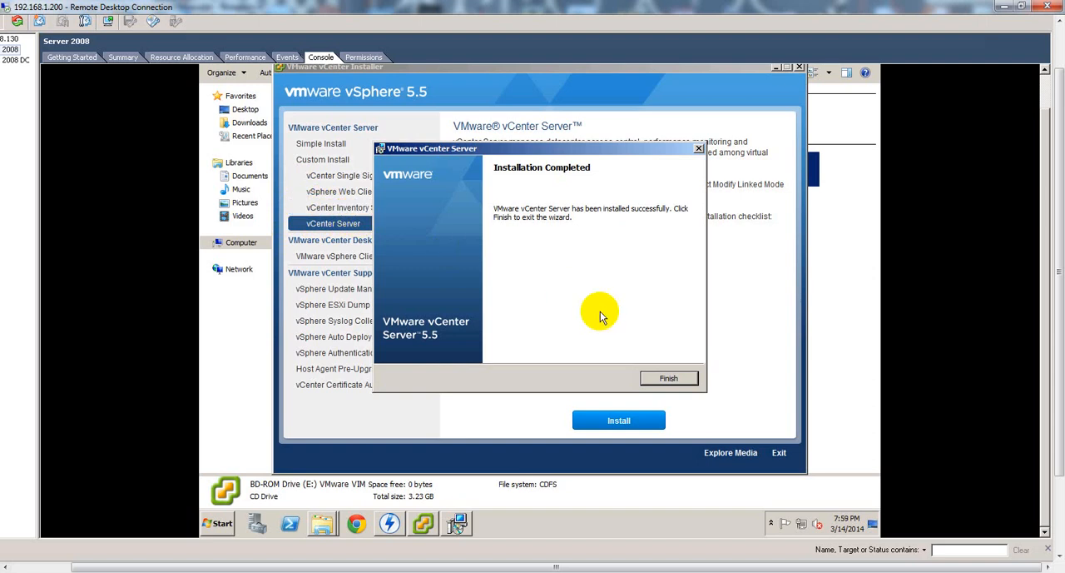
left_click(668, 378)
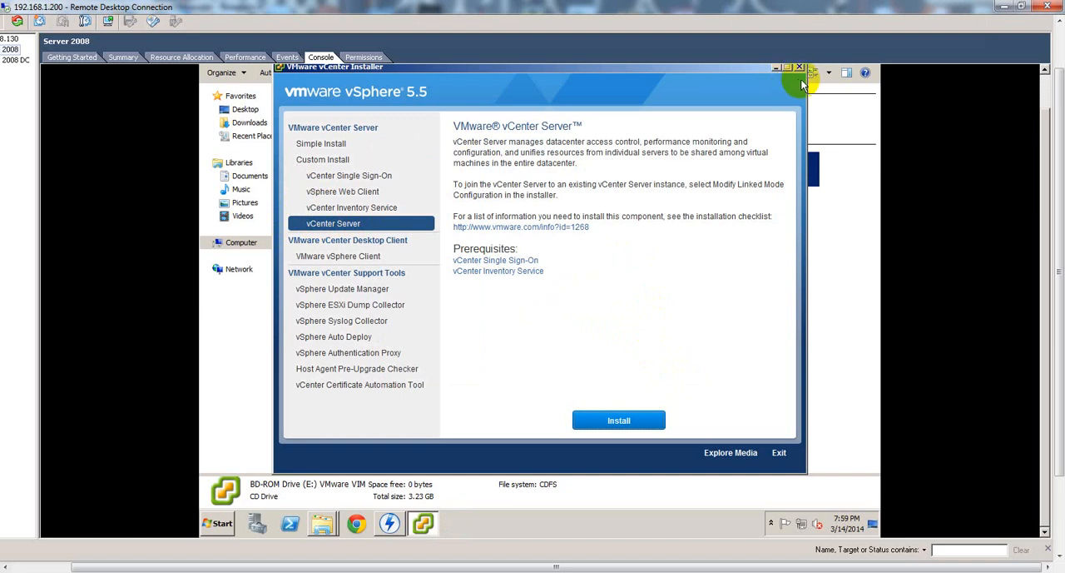
Clear the vCenter installer and Explorer windows out of the way to show the server's desktop.
left_click(775, 68)
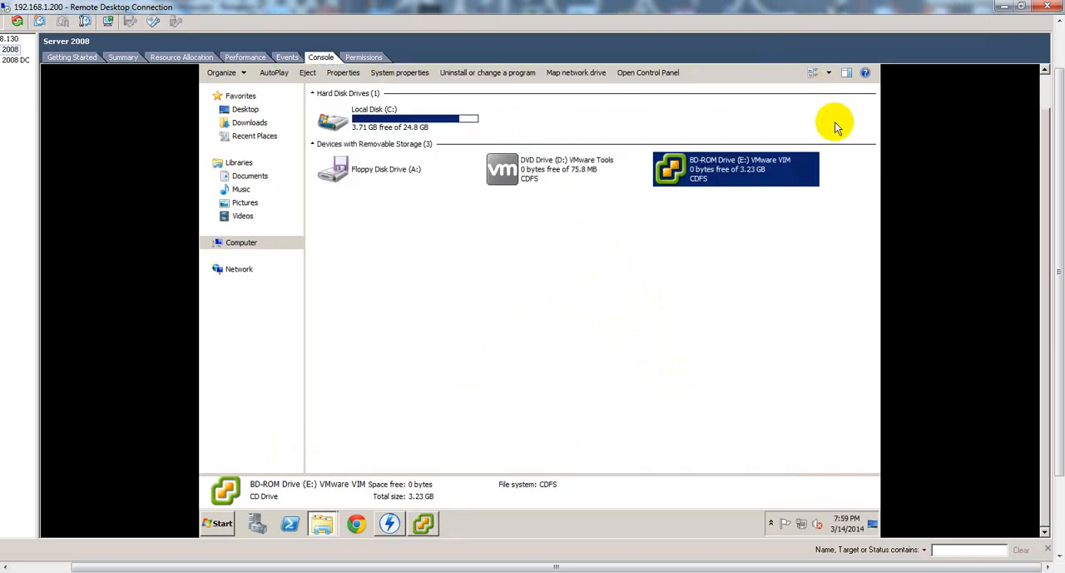
left_click(426, 524)
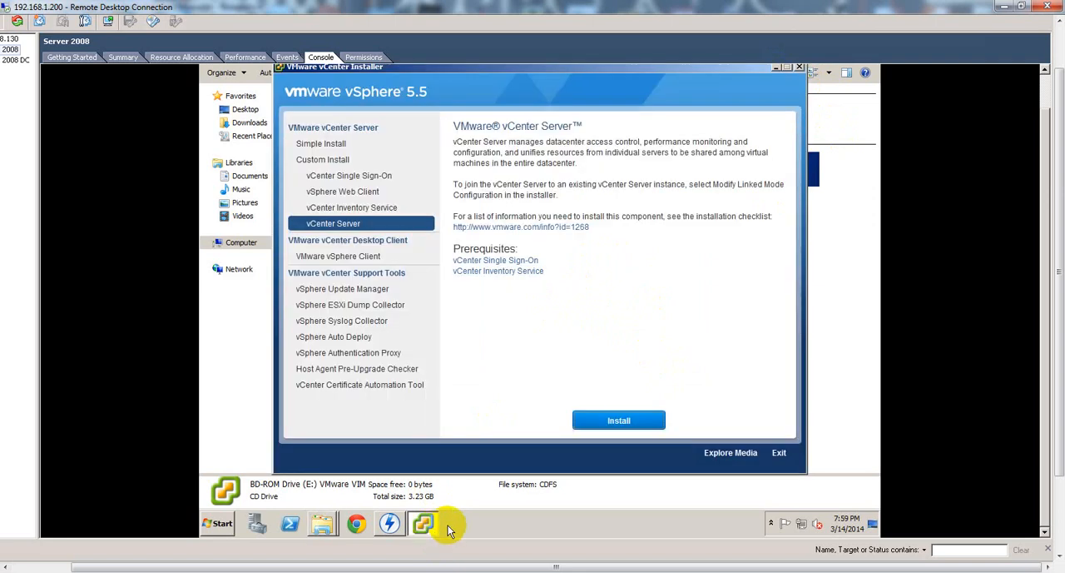
left_click(775, 68)
left_click_drag(1043, 155, 1040, 116)
left_click(850, 71)
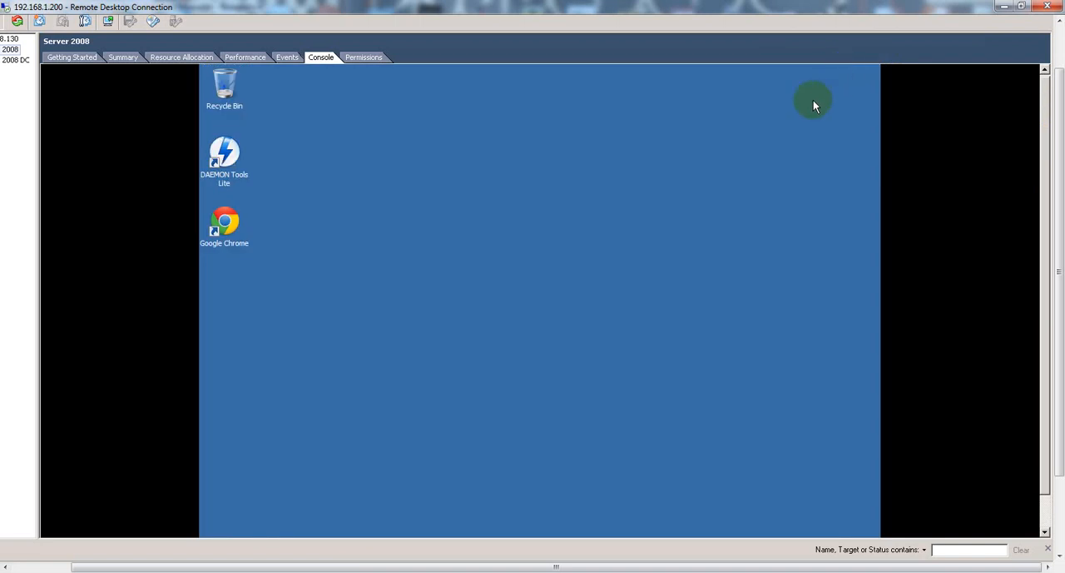
Launch the vSphere Web Client from the installed VMware programs and proceed past the untrusted certificate warning.
left_click_drag(1042, 181, 1040, 231)
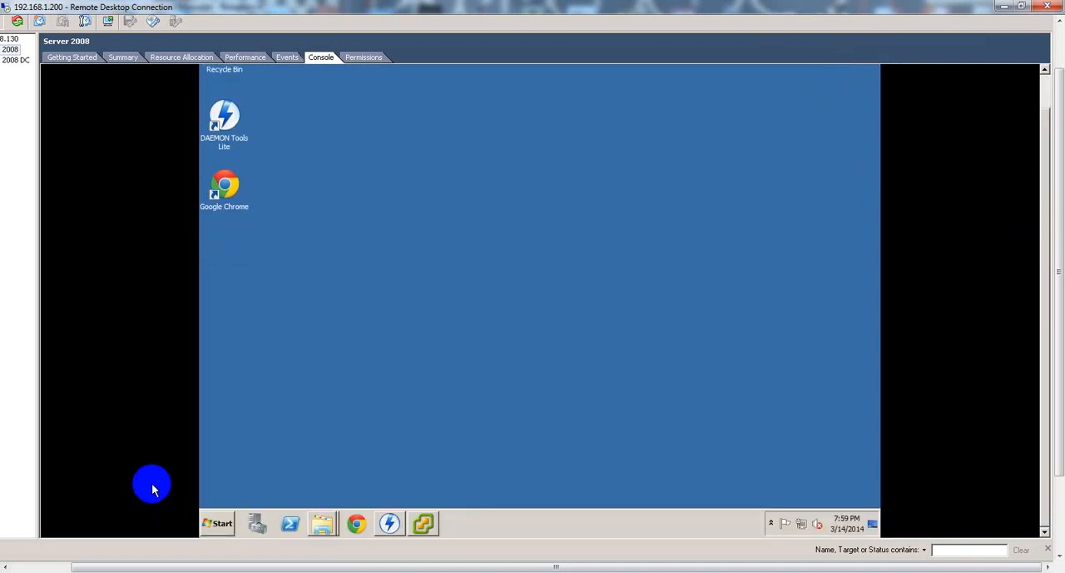
left_click(217, 518)
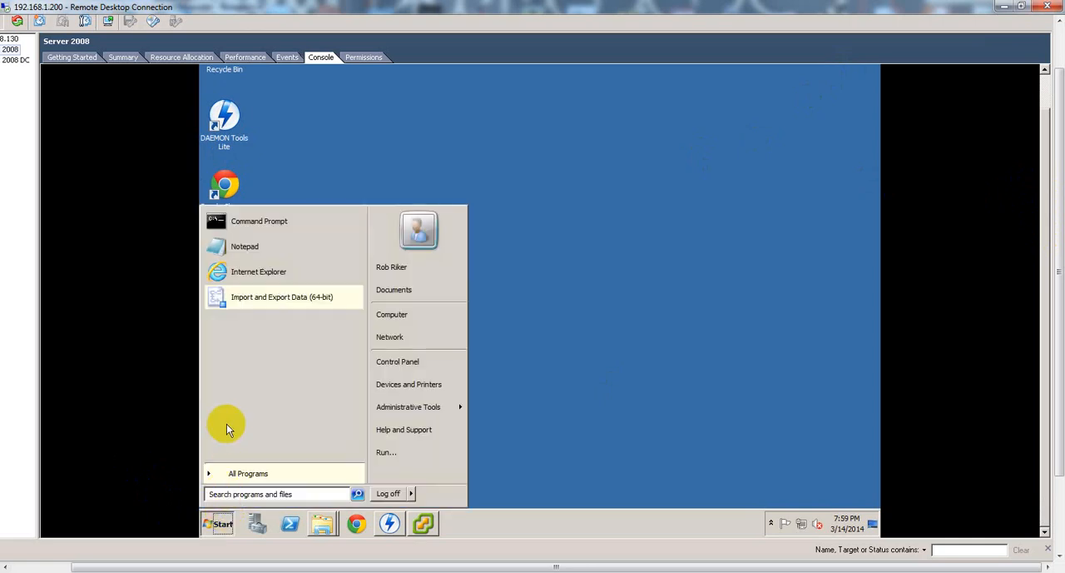
left_click(244, 474)
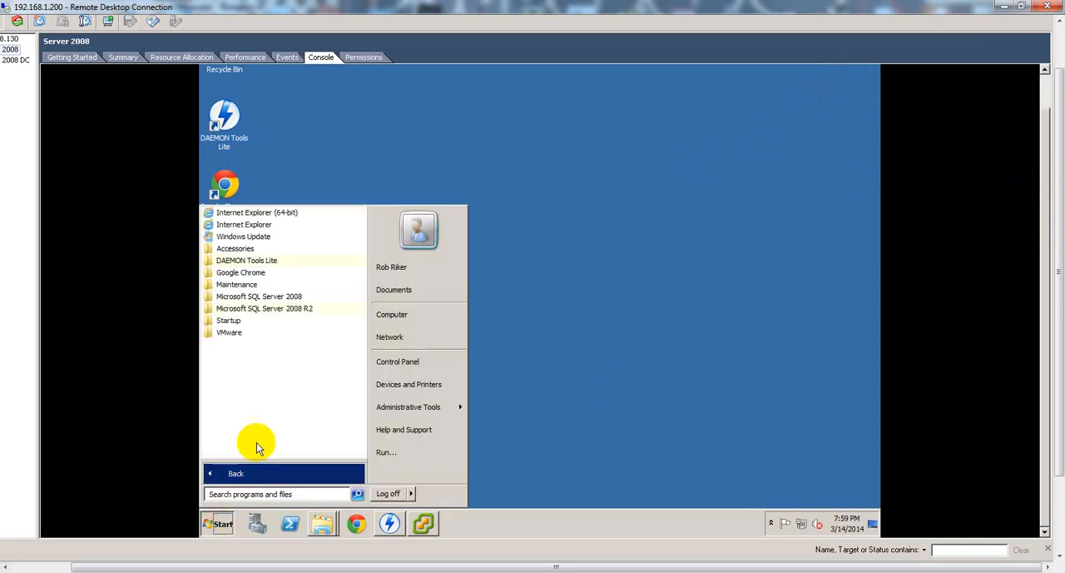
left_click(229, 333)
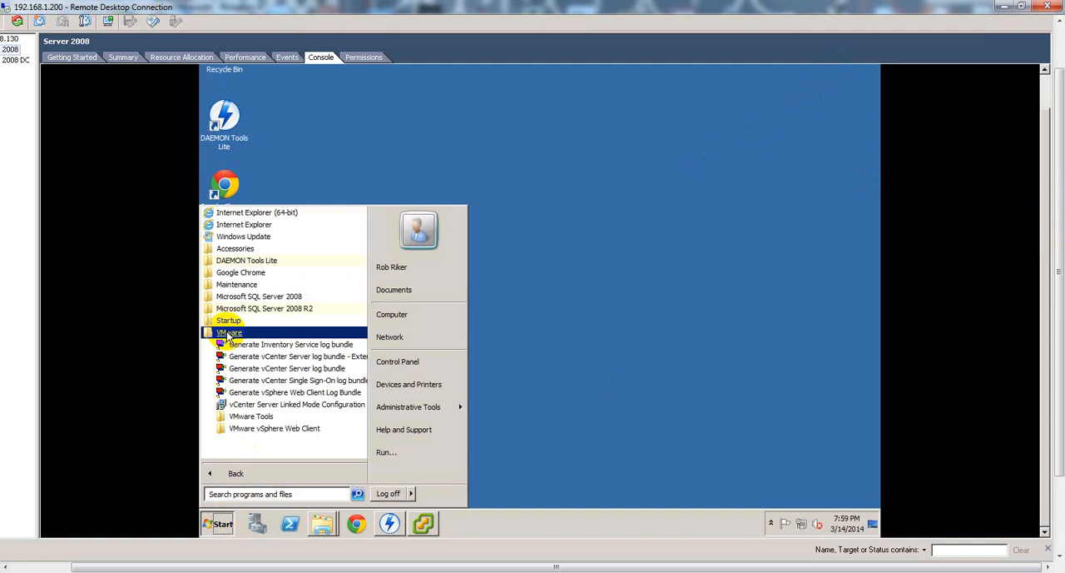
left_click(259, 430)
left_click(256, 452)
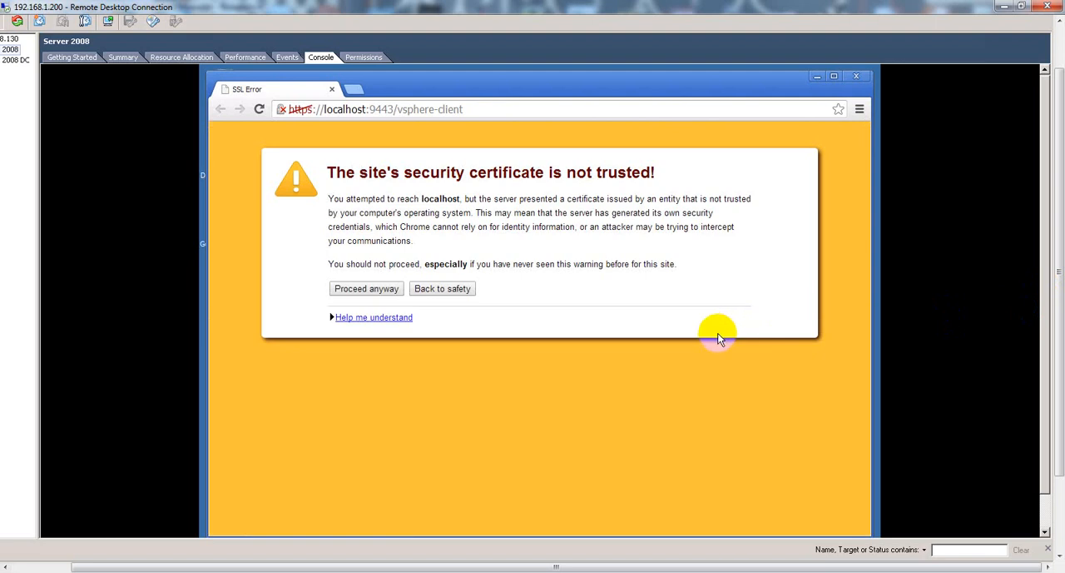
left_click(368, 290)
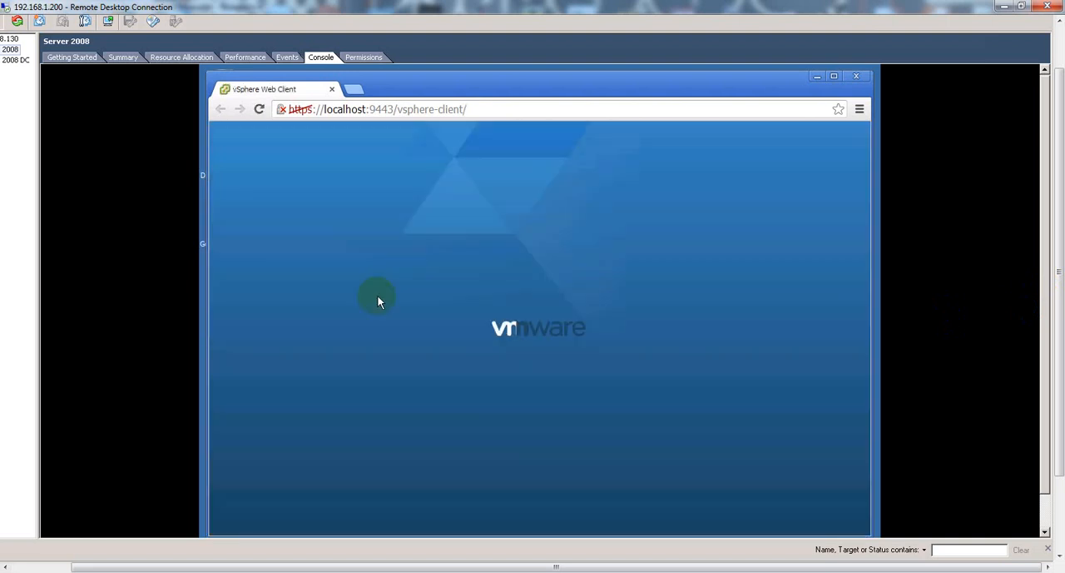
Log in to the vSphere Web Client as administrator with the account password.
scroll(1048, 231, "down", 1)
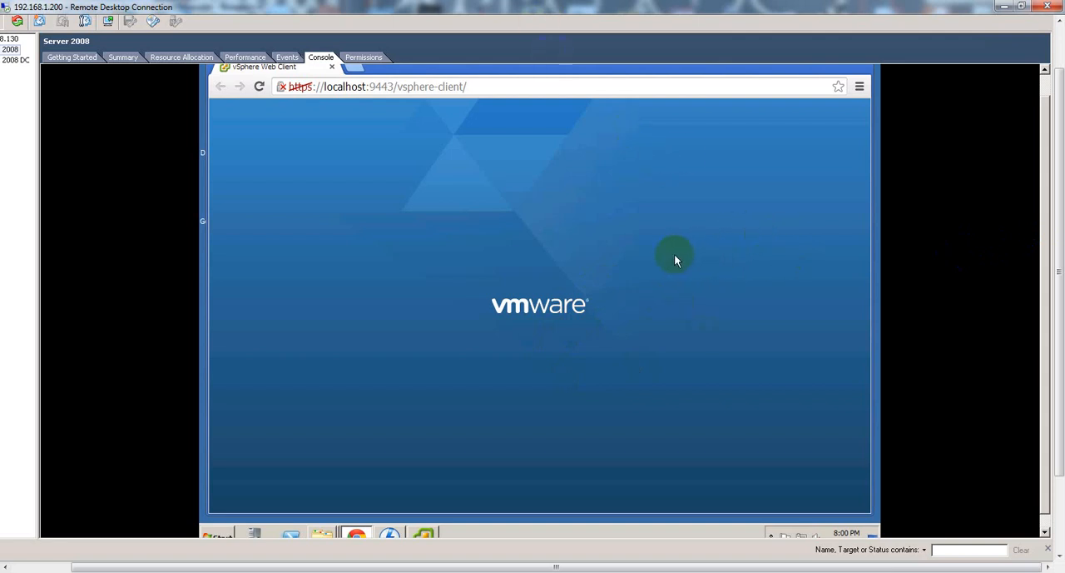
left_click(607, 248)
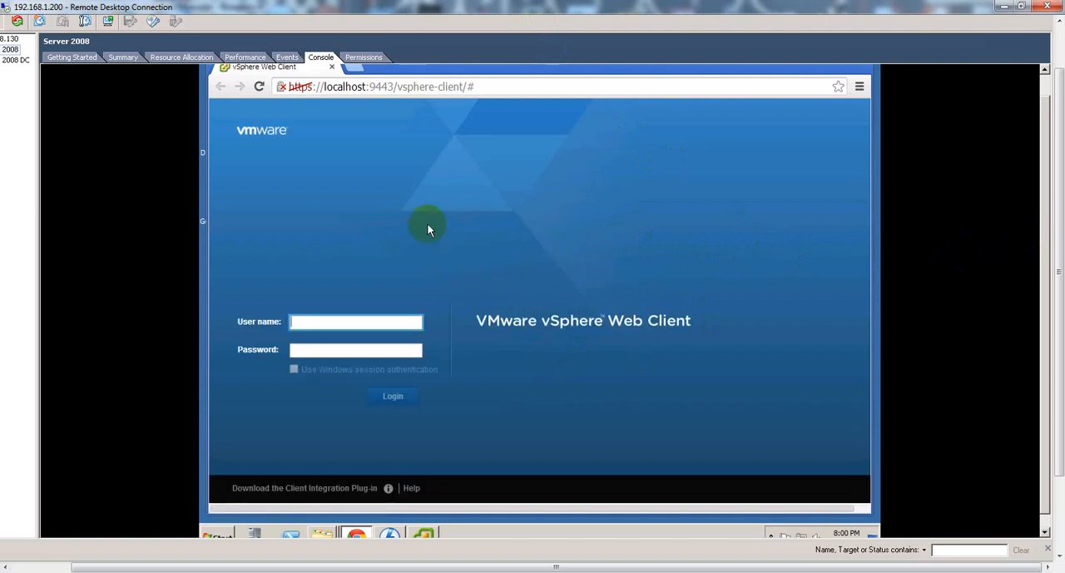
type("administrator")
key("Tab")
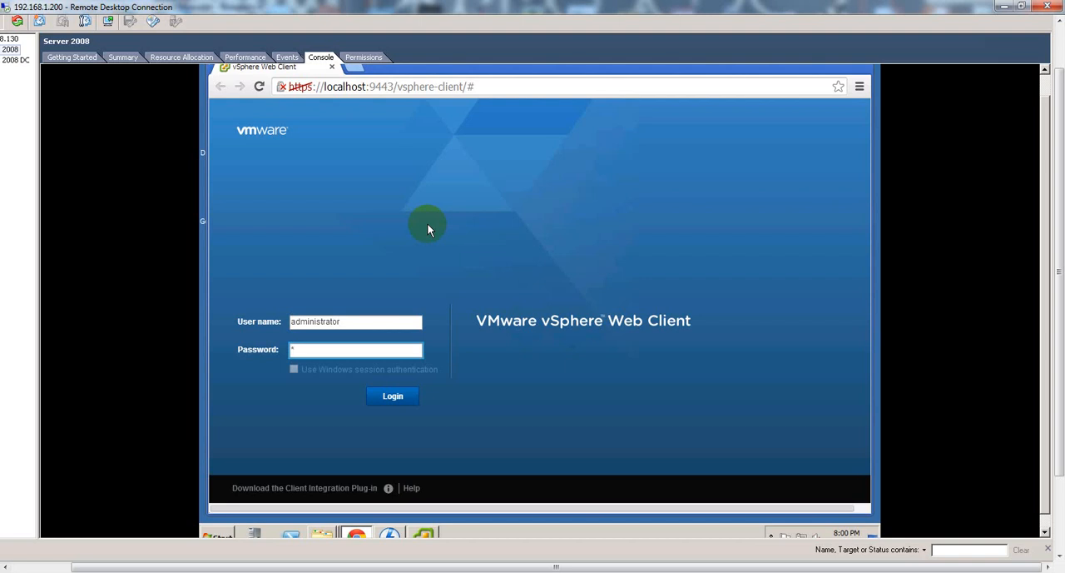
type("********")
left_click(393, 398)
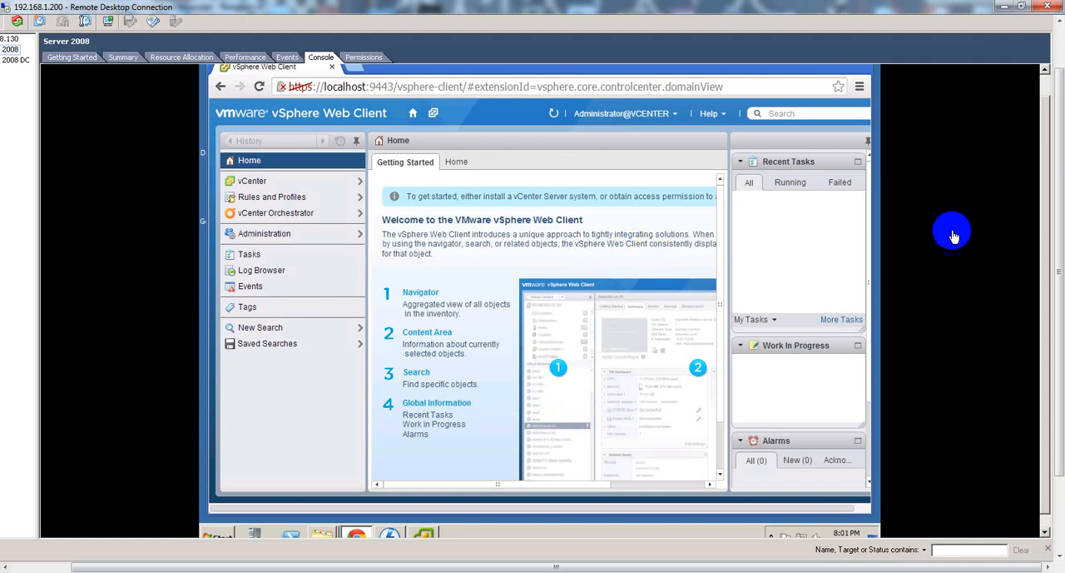
Maximize the browser window showing the vSphere Web Client home page.
left_click_drag(1060, 237, 1054, 199)
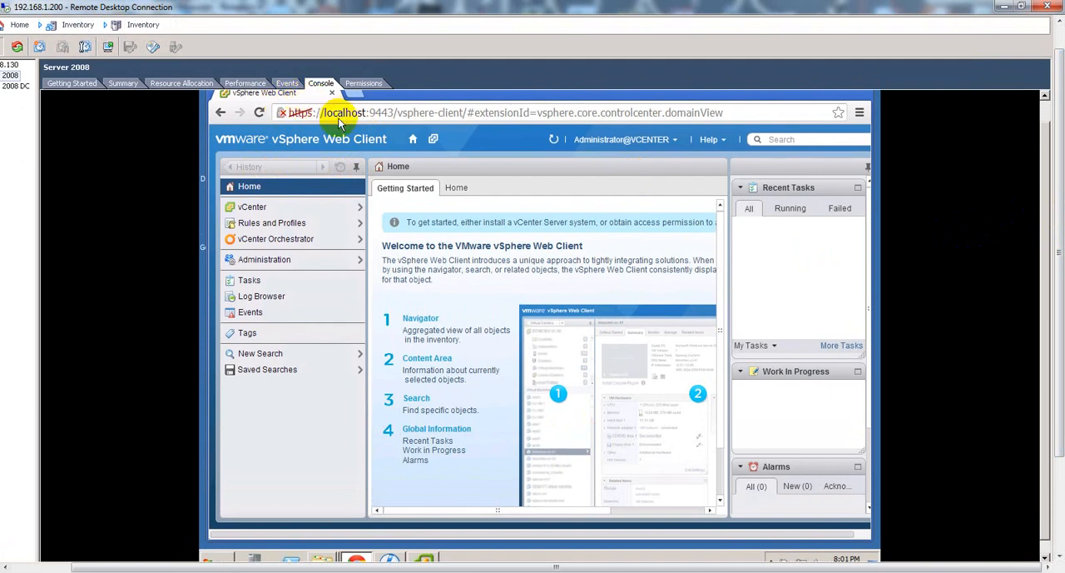
left_click(1046, 208)
left_click_drag(1047, 208, 1045, 181)
left_click(839, 107)
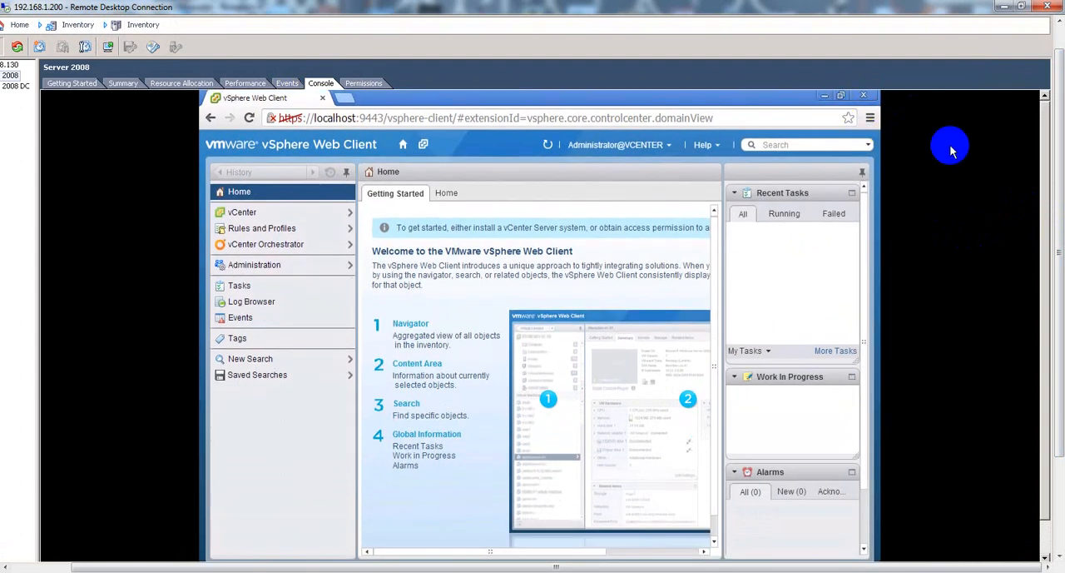
left_click_drag(1044, 141, 1044, 156)
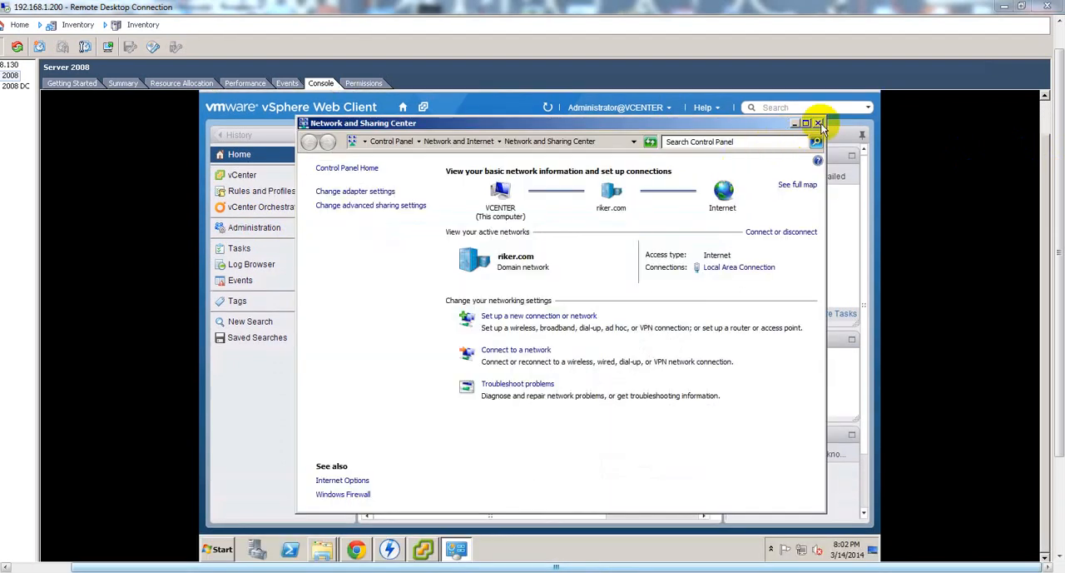
left_click(819, 124)
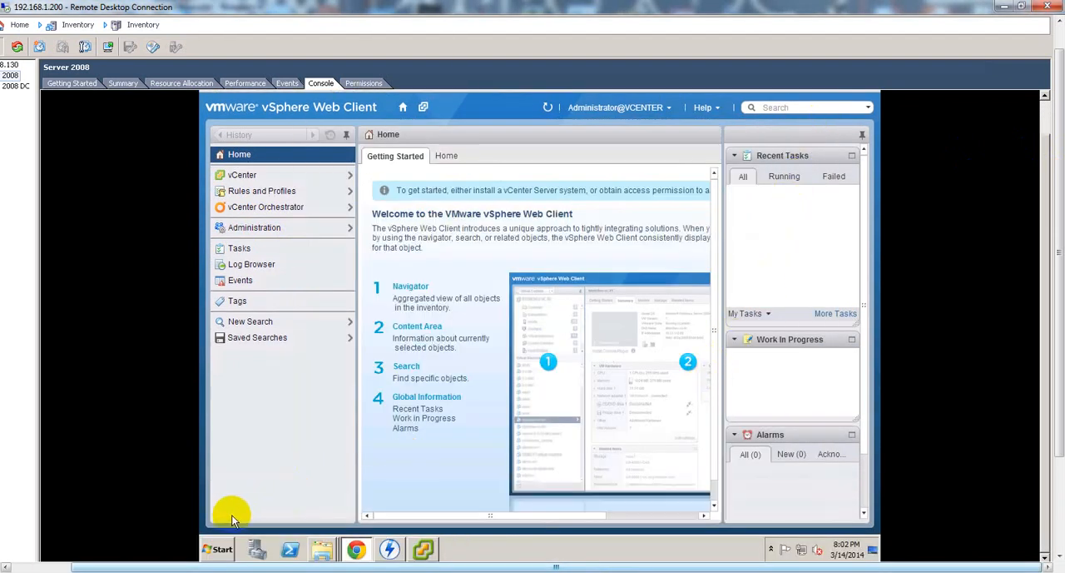
Open the server's Remote settings from the computer's properties, authorizing with the administrator user name and password.
left_click(221, 549)
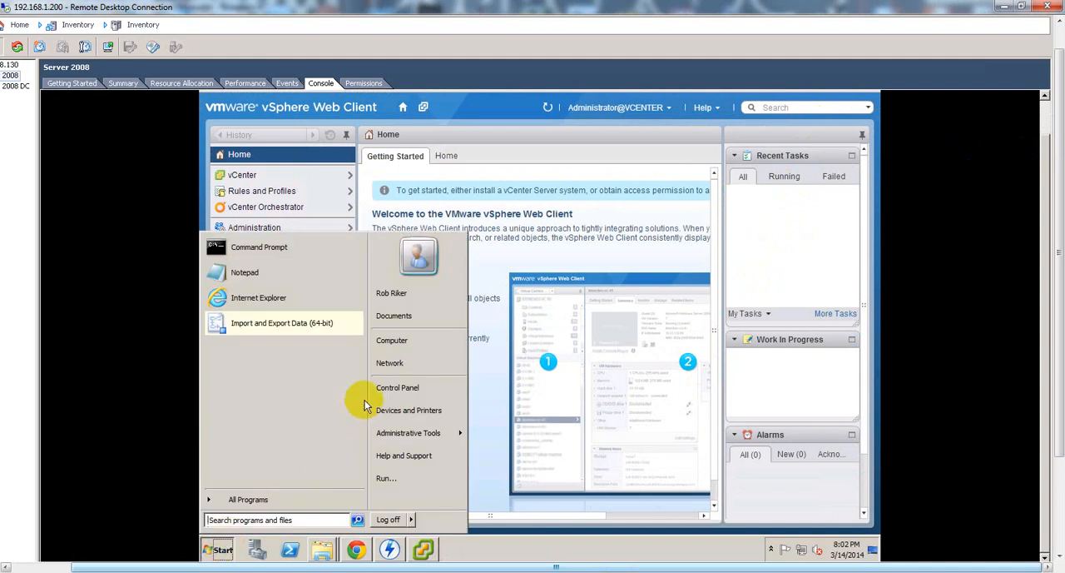
right_click(390, 348)
left_click(410, 436)
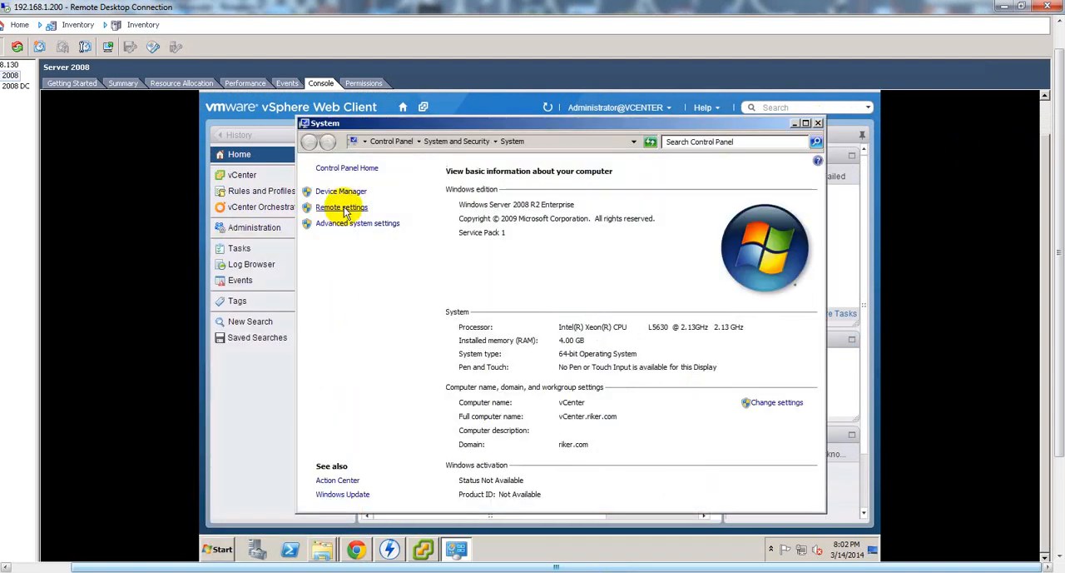
left_click(348, 208)
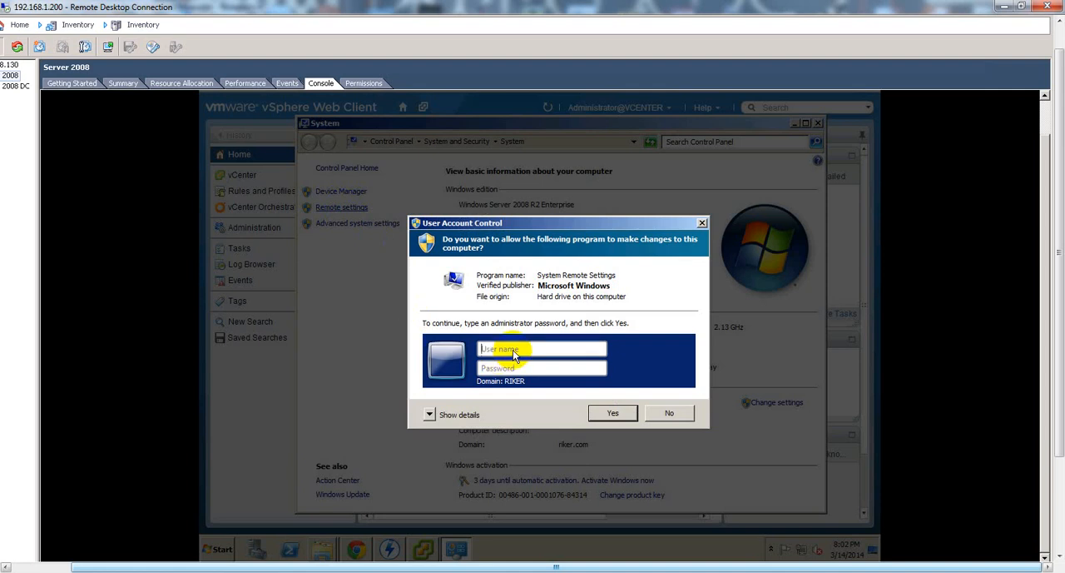
type("admini")
type("***")
key("Return")
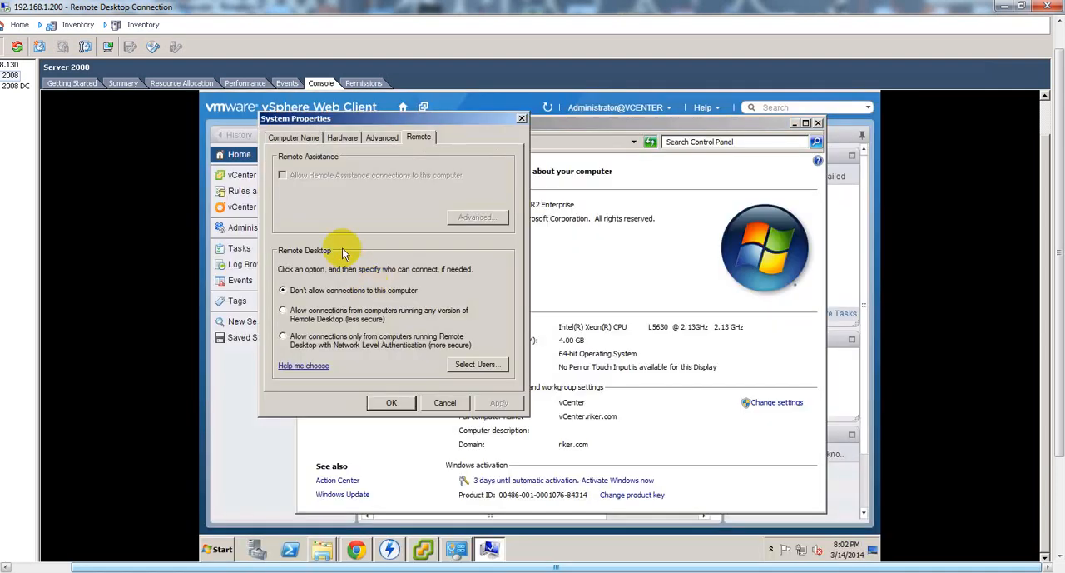
Allow Remote Desktop connections from computers running any version of Remote Desktop, accept the firewall exception and save the system properties.
left_click(283, 309)
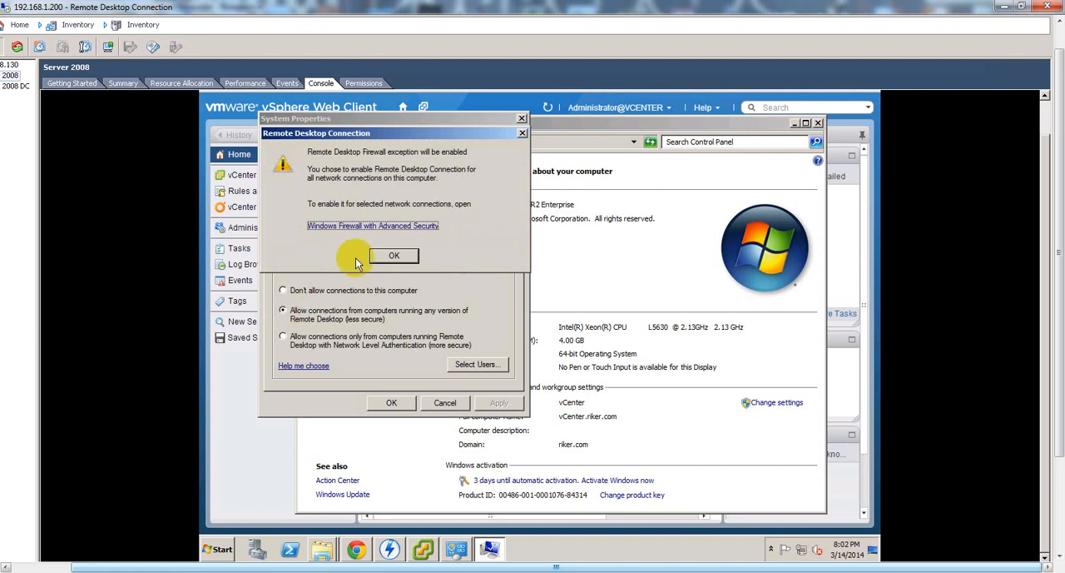
left_click(393, 256)
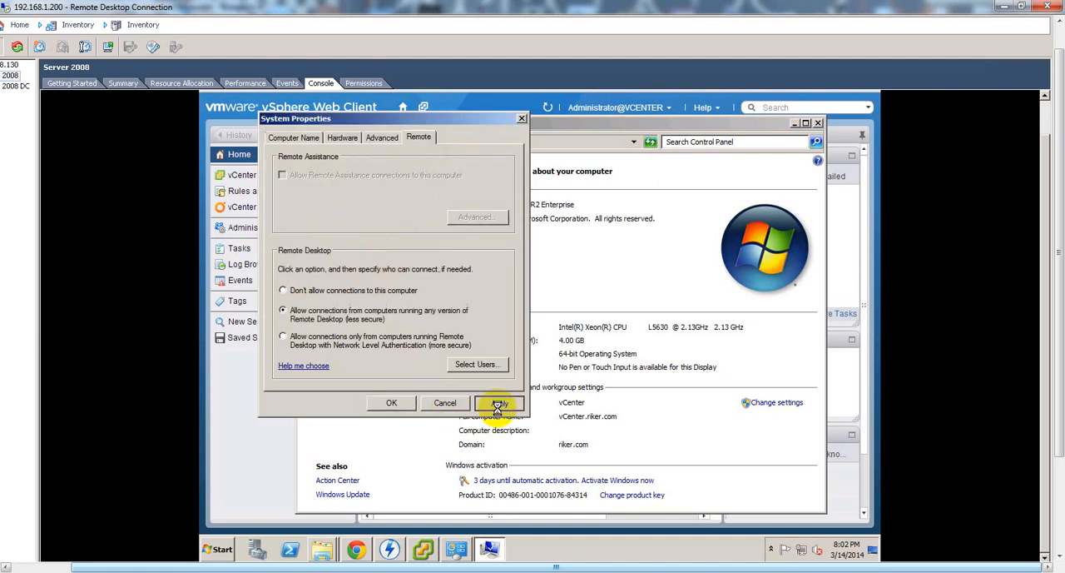
left_click(392, 403)
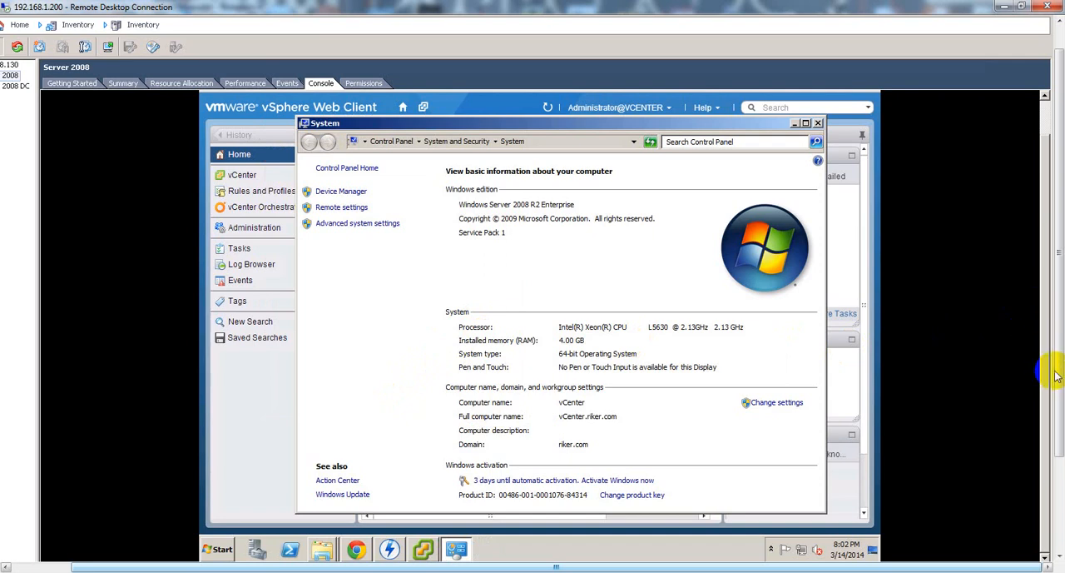
Minimize the vSphere Client window and close the browser showing the My VMware password page to reach the host desktop.
mouse_move(1058, 376)
left_mouse_down()
mouse_move(1054, 427)
mouse_move(1059, 387)
left_mouse_up()
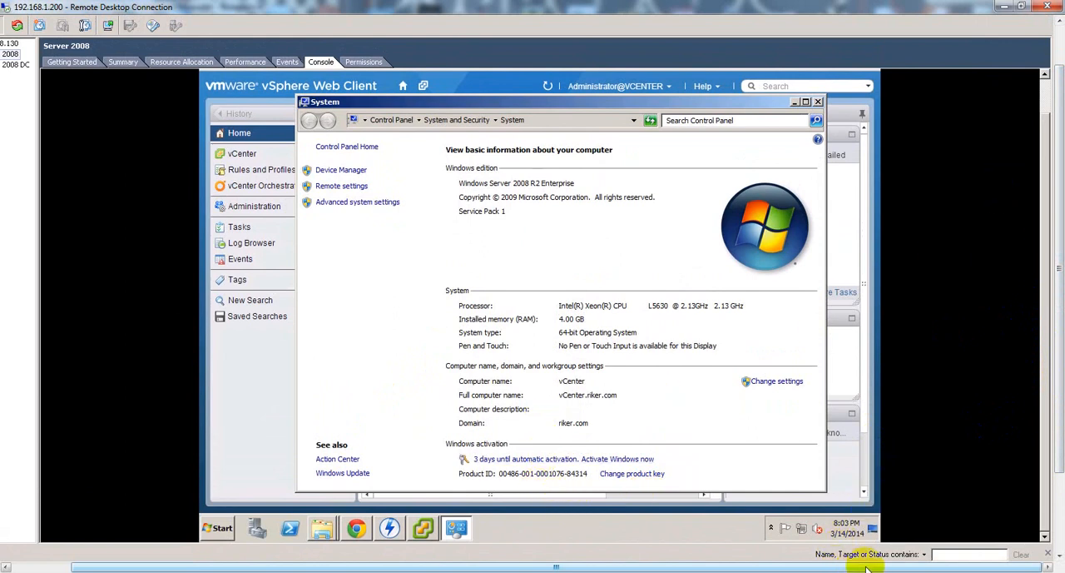
left_click_drag(1060, 200, 1055, 55)
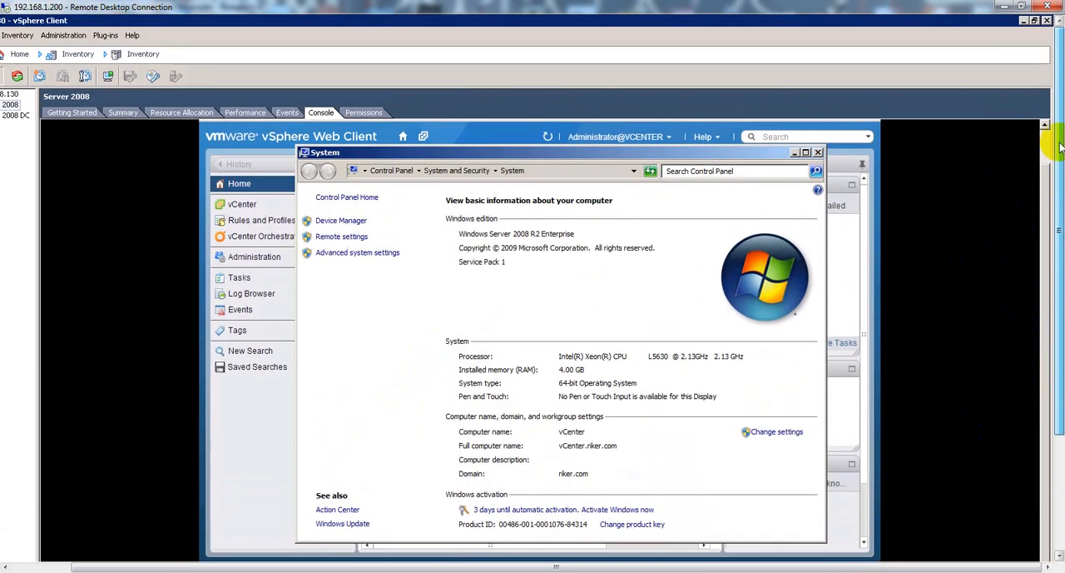
left_click(1023, 21)
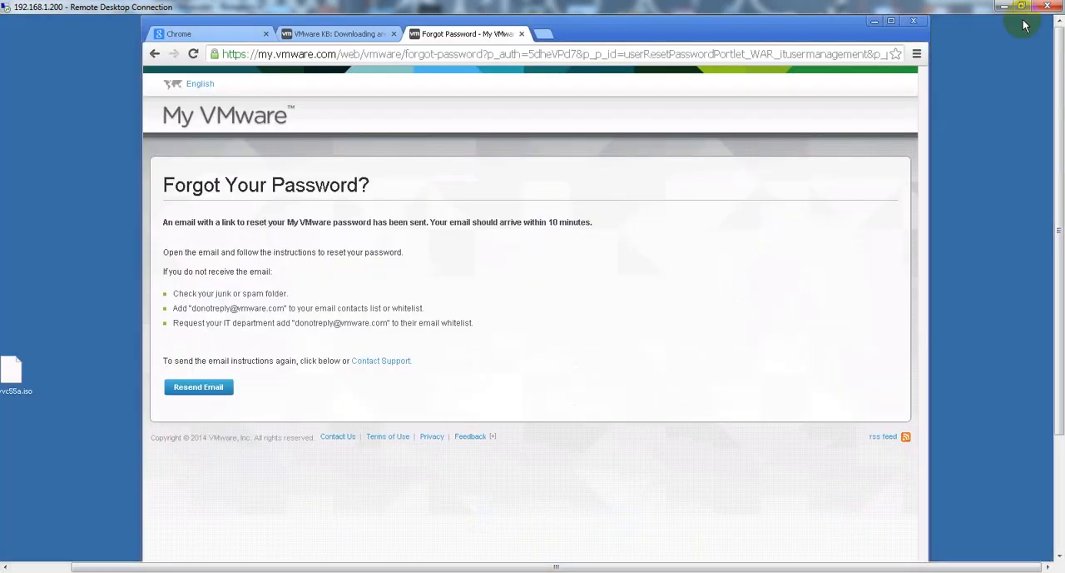
left_click(916, 23)
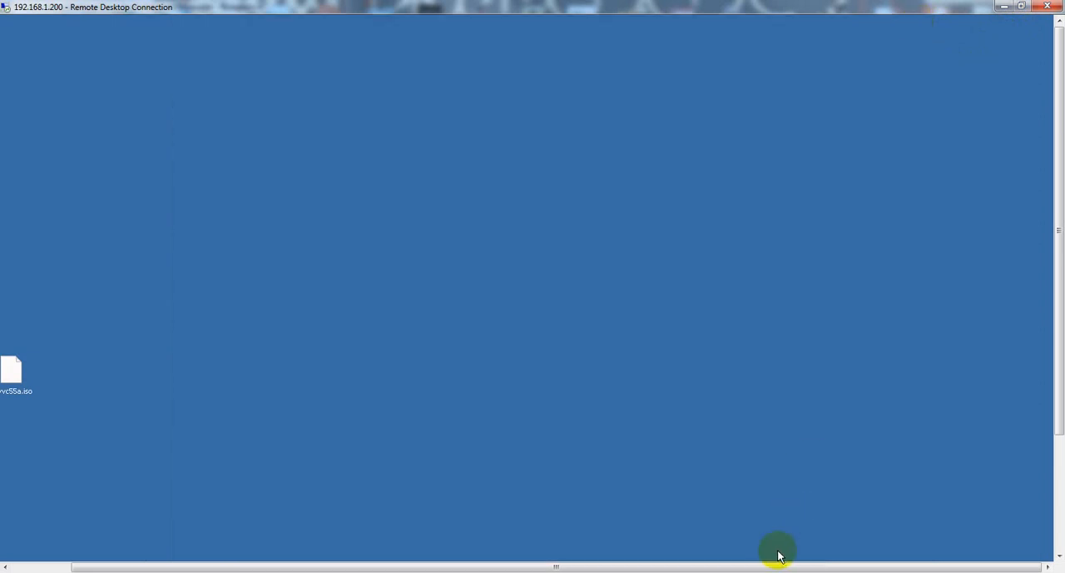
Launch Remote Desktop Connection on the host by running mstsc.
left_click_drag(771, 566, 571, 562)
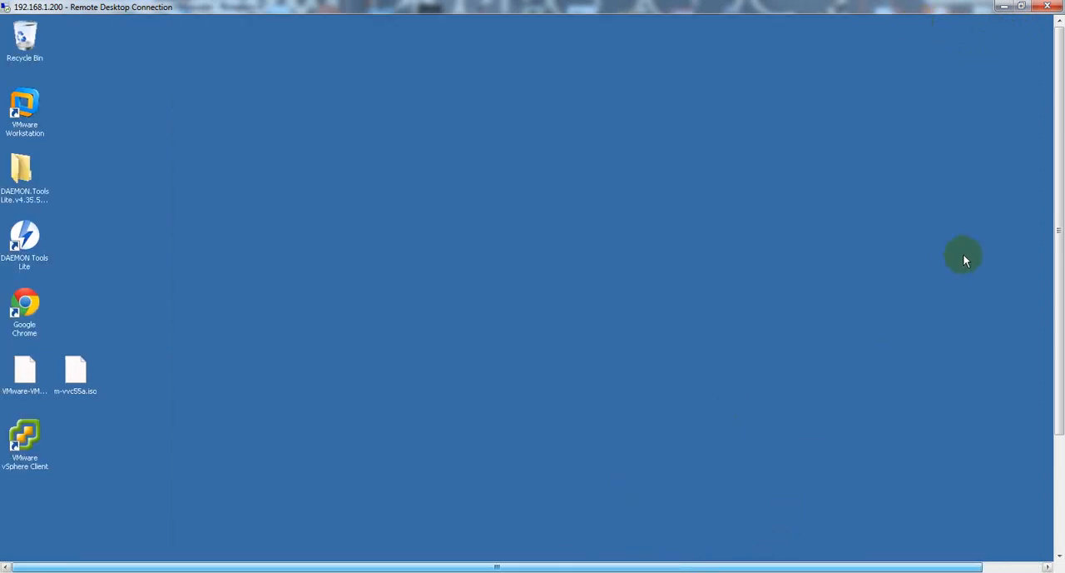
left_click_drag(1058, 221, 1049, 350)
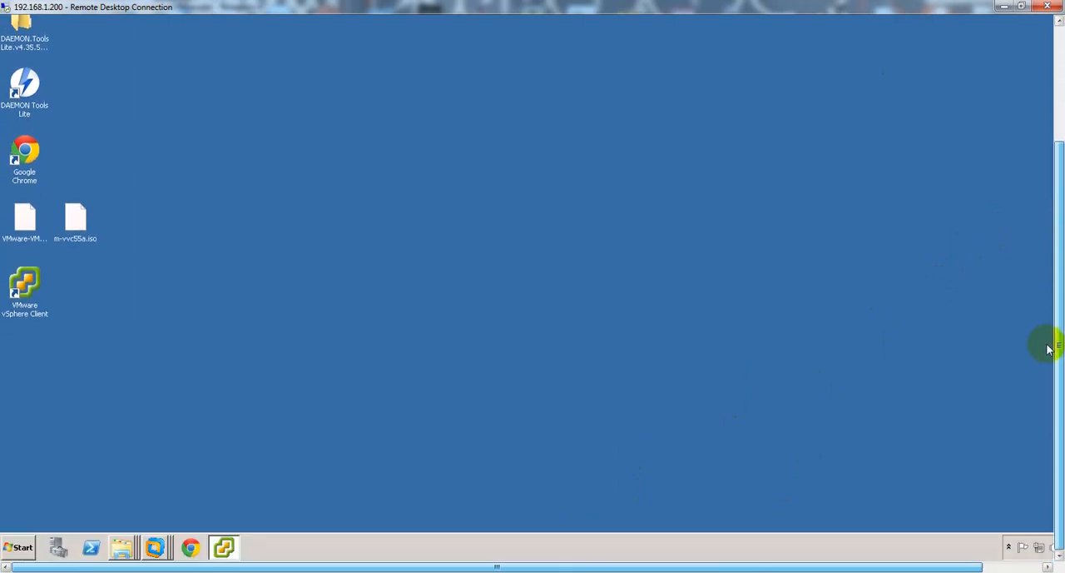
left_click(18, 547)
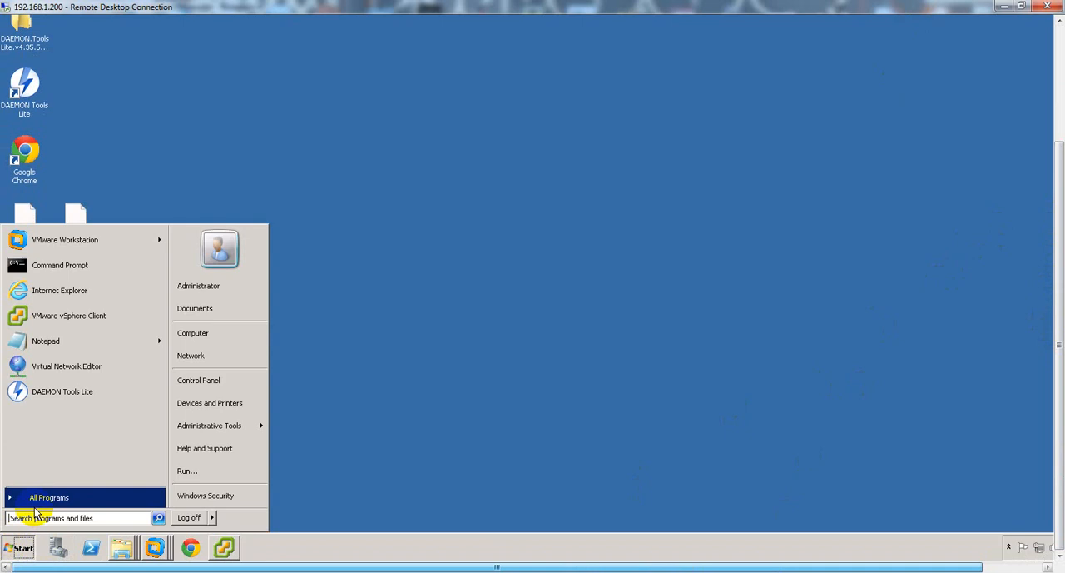
left_click(35, 502)
left_click(41, 520)
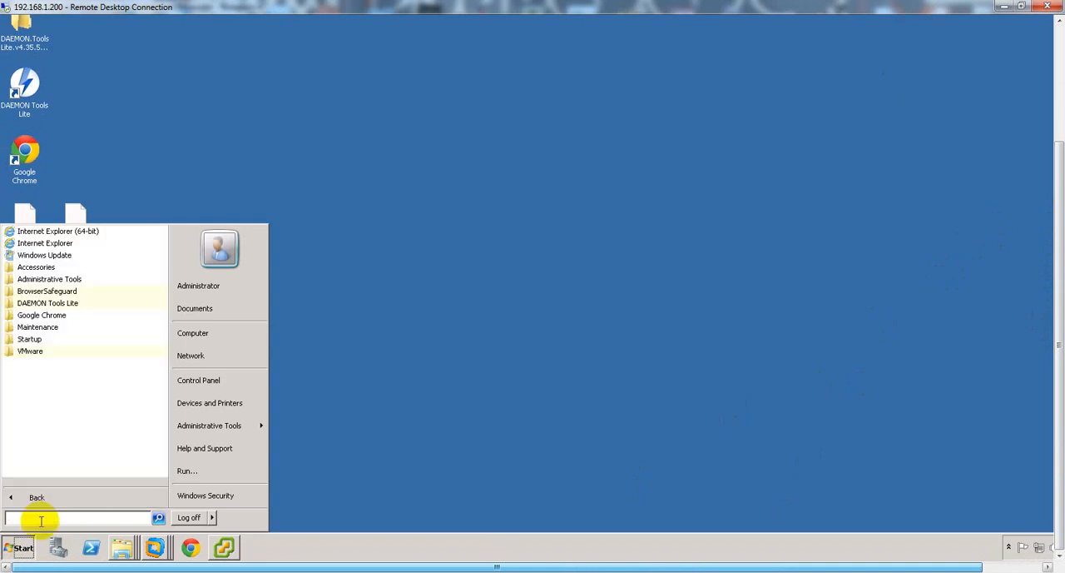
type("mstsc")
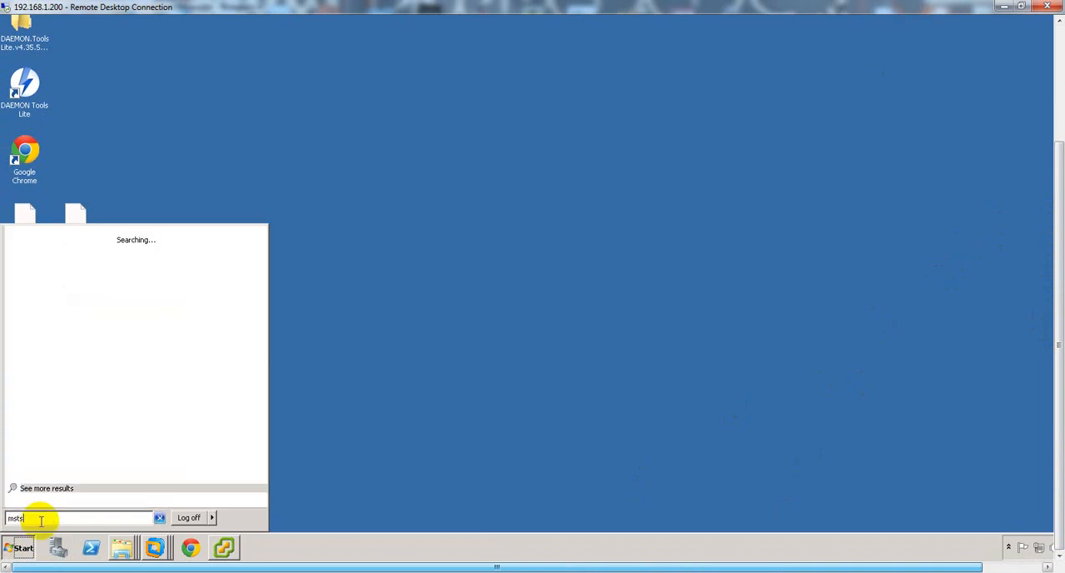
key("Return")
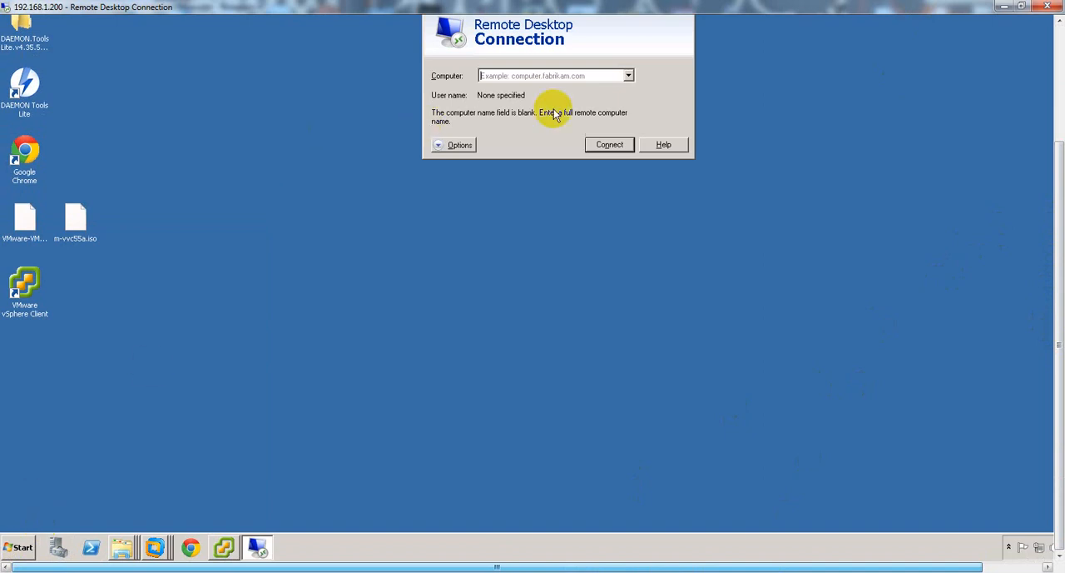
Start a Remote Desktop connection to the computer 192.168.48.131.
left_click(540, 75)
type("192.168.48.131")
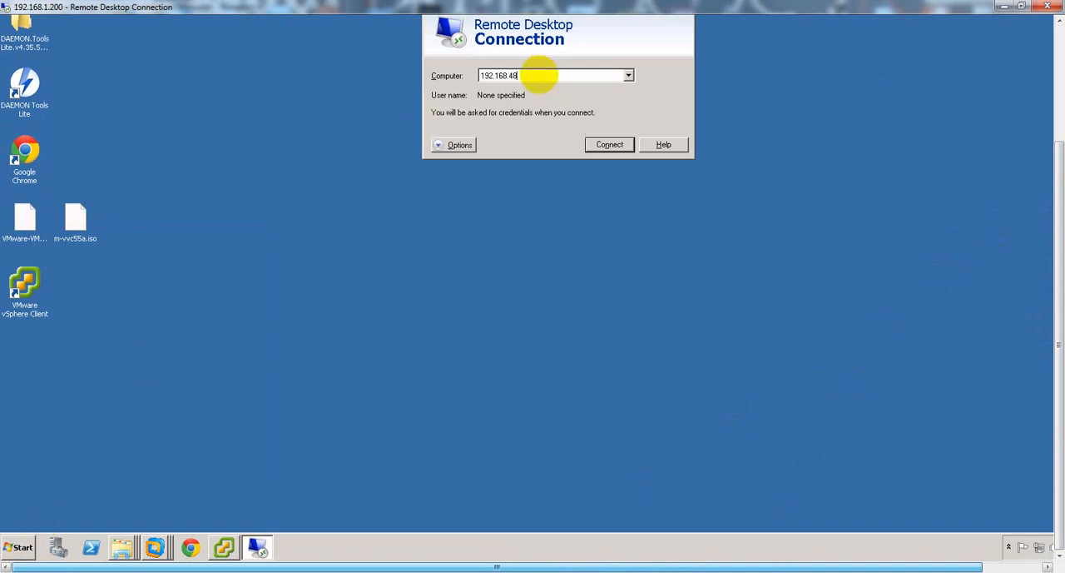
left_click(600, 143)
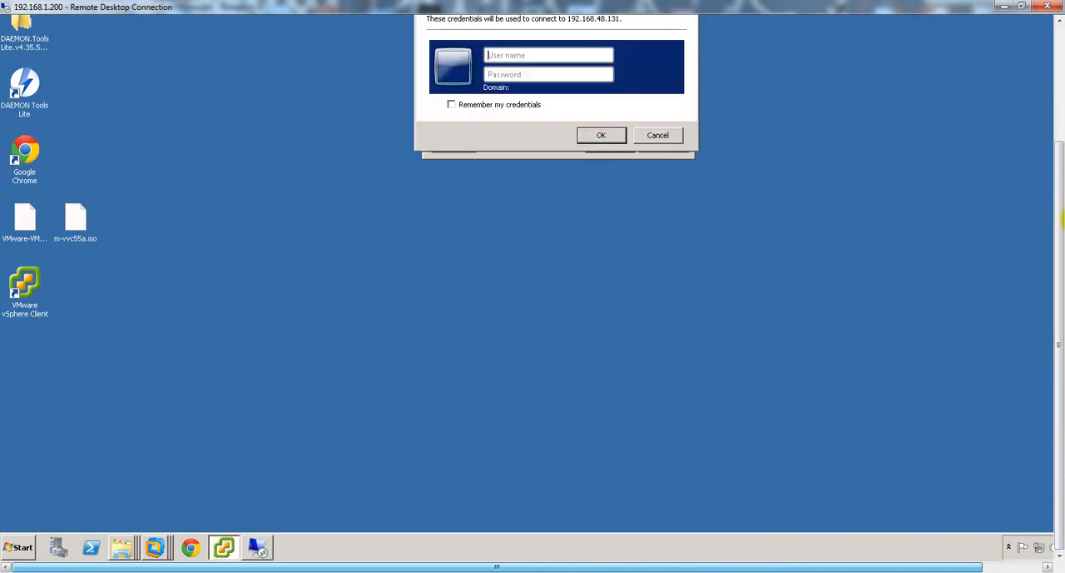
Sign in to the remote computer as administrator with the account password and connect despite the untrusted certificate.
left_click_drag(1059, 235, 975, 174)
type("a")
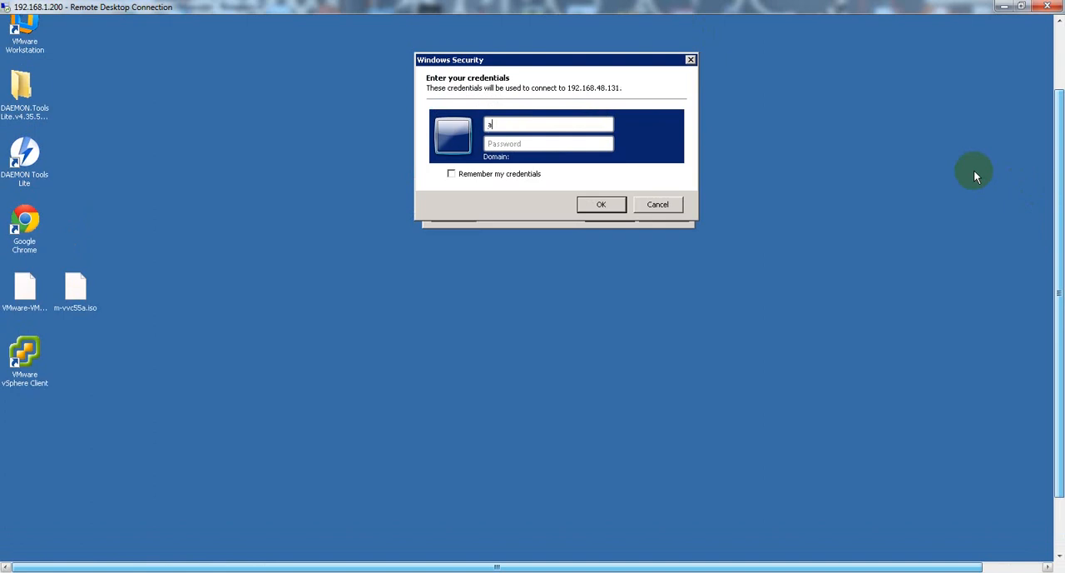
type("dministrator••")
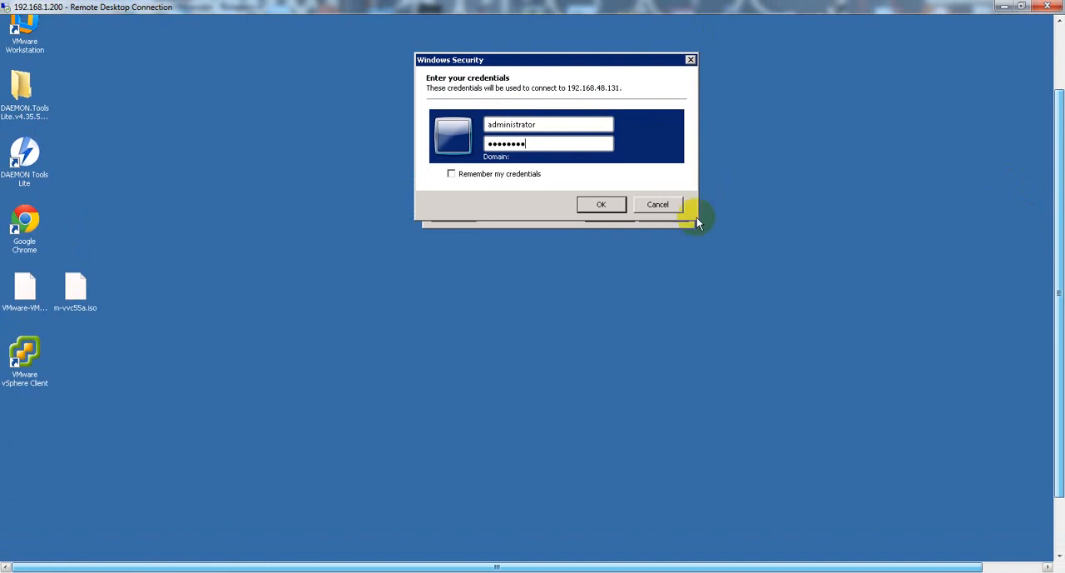
left_click(601, 203)
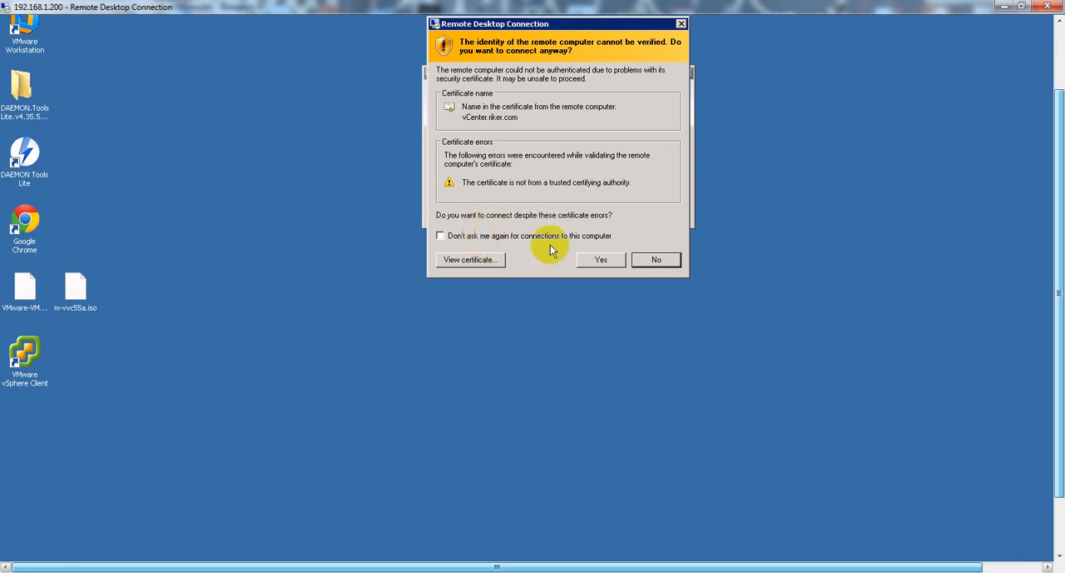
left_click(593, 262)
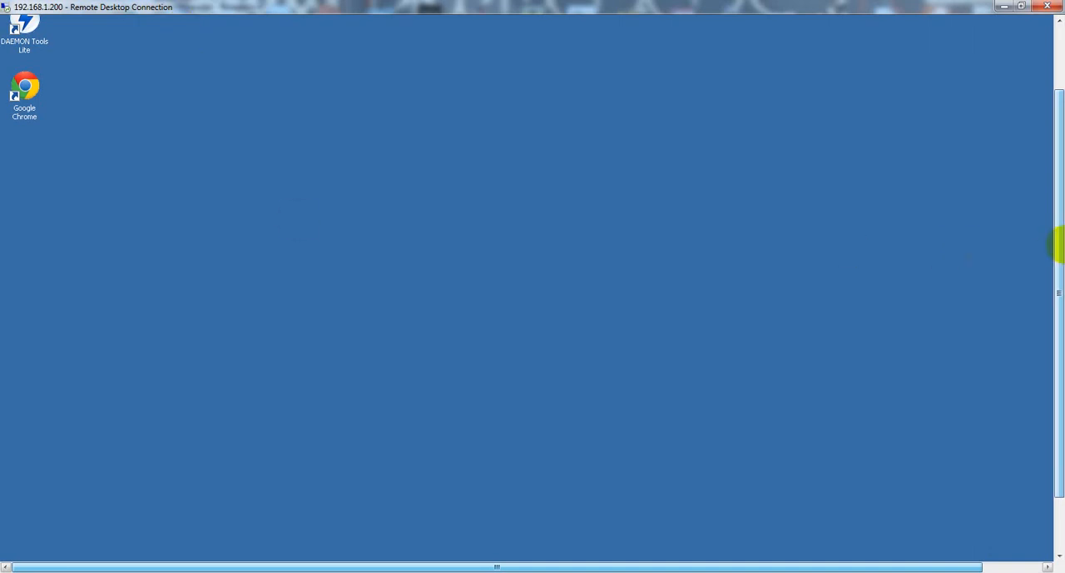
Close the initial server configuration window on the remote vCenter desktop.
left_click_drag(1058, 252, 1038, 266)
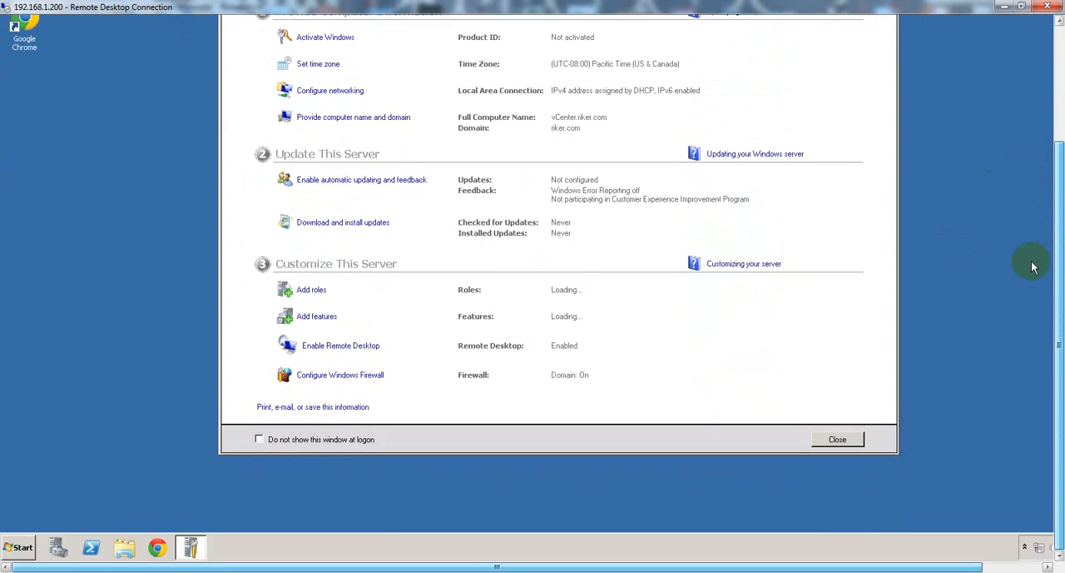
left_click(837, 440)
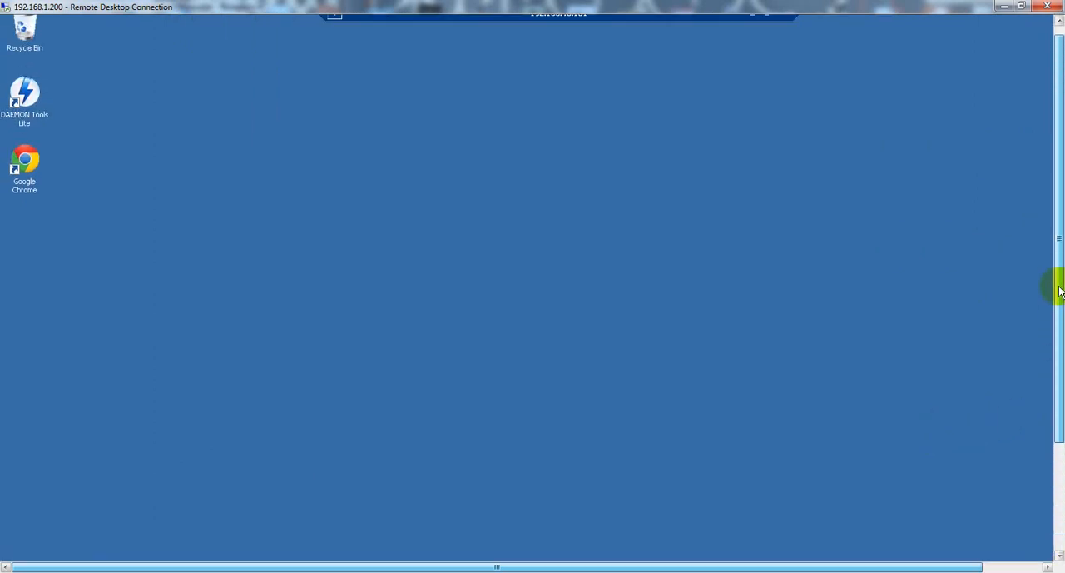
left_click_drag(1059, 369, 1060, 274)
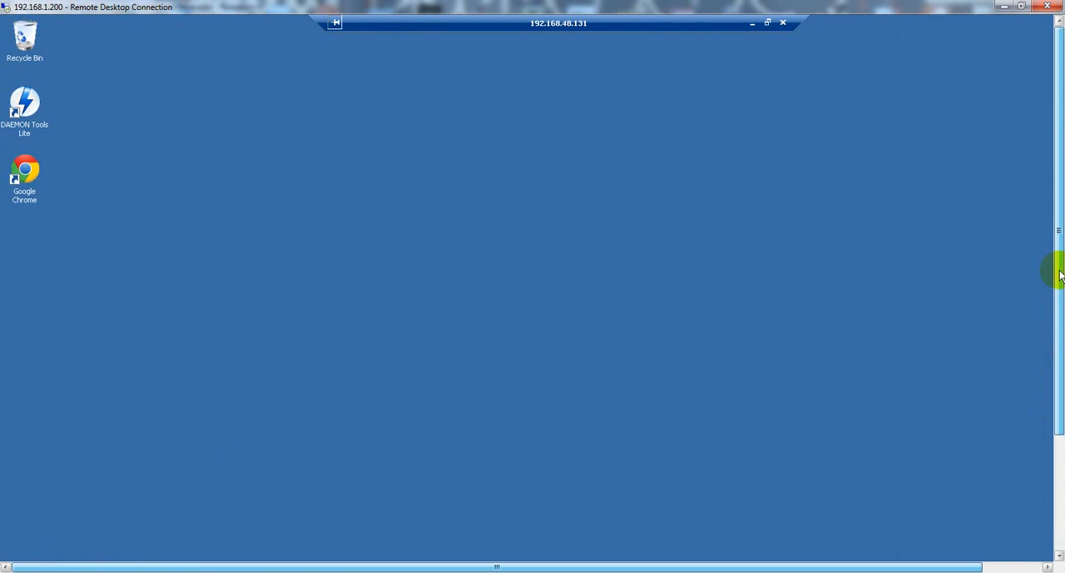
Launch the vSphere Web Client from the VMware programs installed on the remote vCenter server.
left_click_drag(1061, 275, 1036, 435)
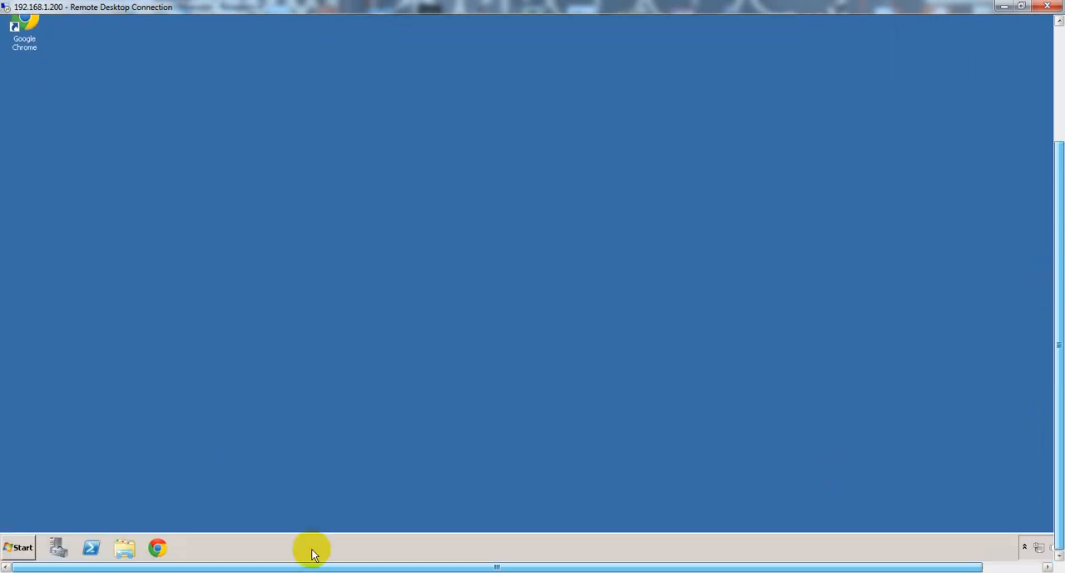
left_click(19, 548)
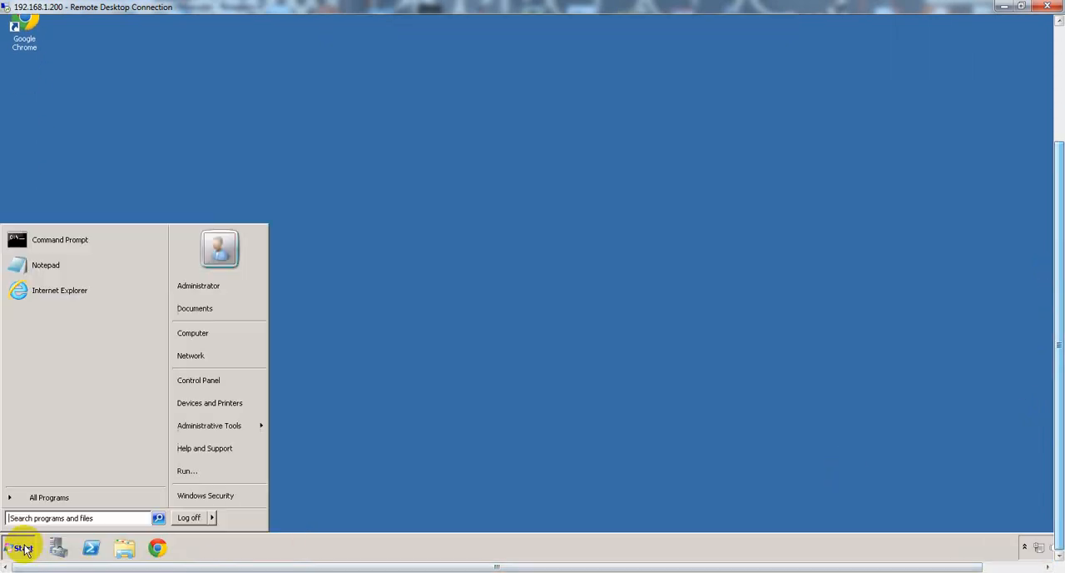
left_click(47, 500)
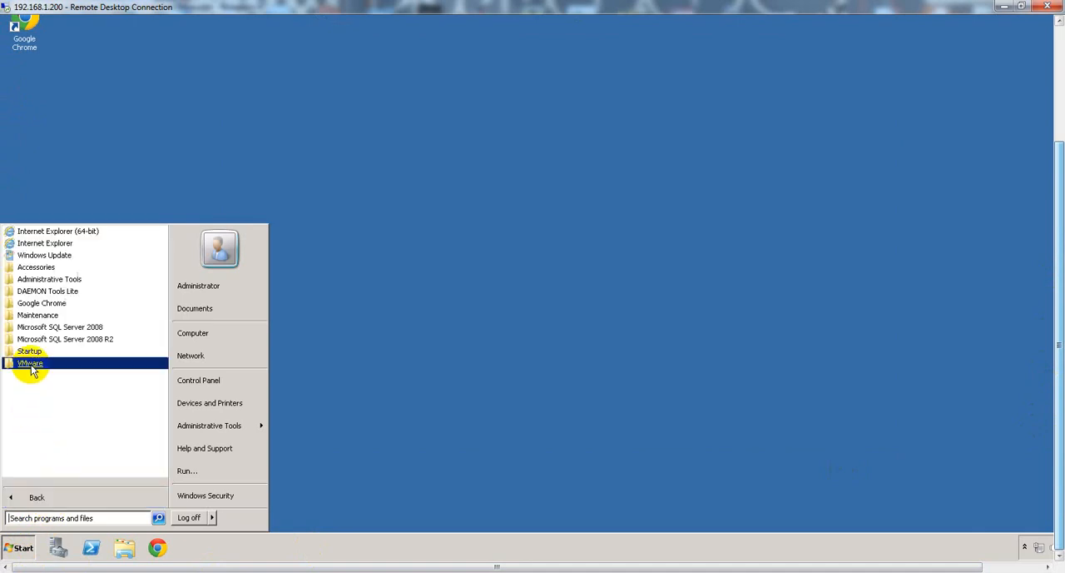
left_click(32, 366)
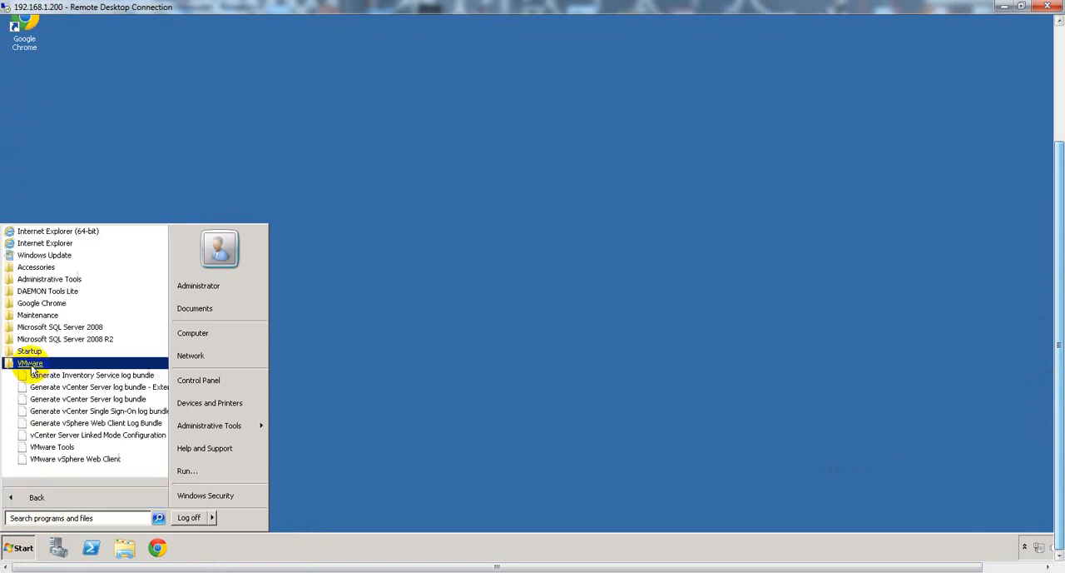
left_click(76, 462)
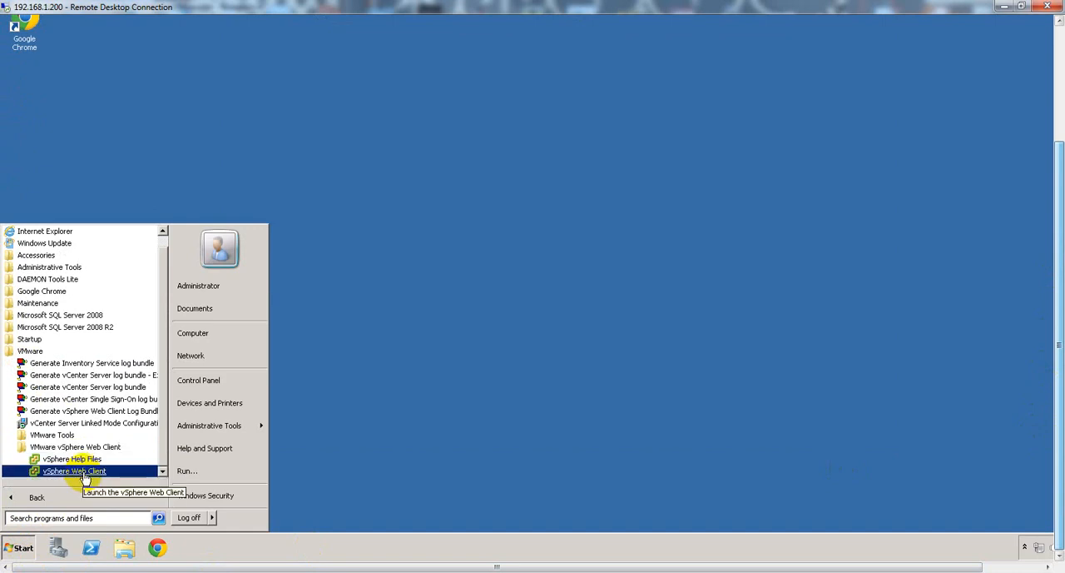
left_click(85, 472)
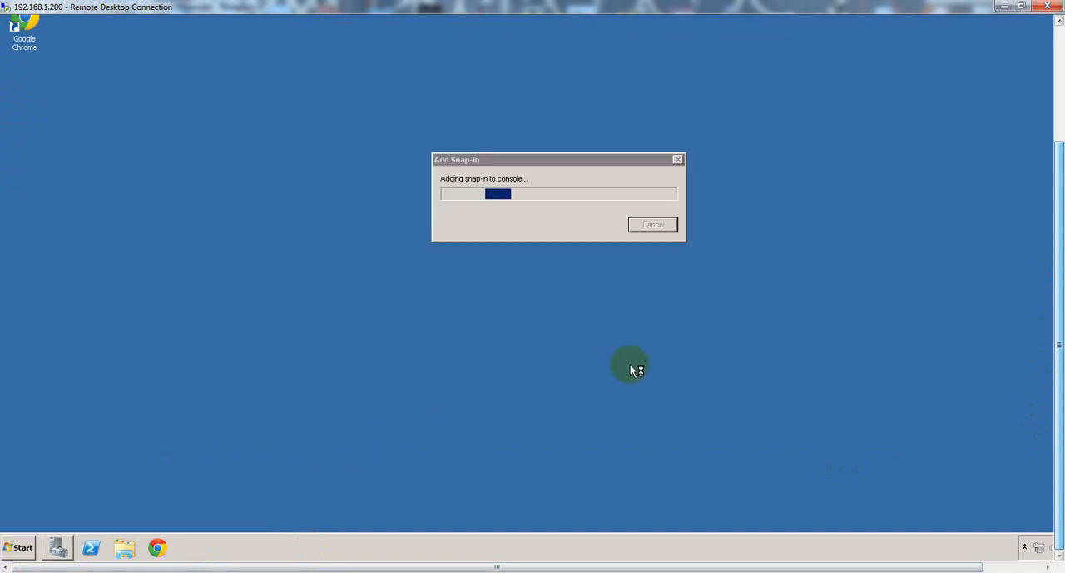
Accept Internet Explorer 9's recommended security and compatibility settings and close the extra microsoft.com page.
left_click_drag(1060, 329, 1059, 293)
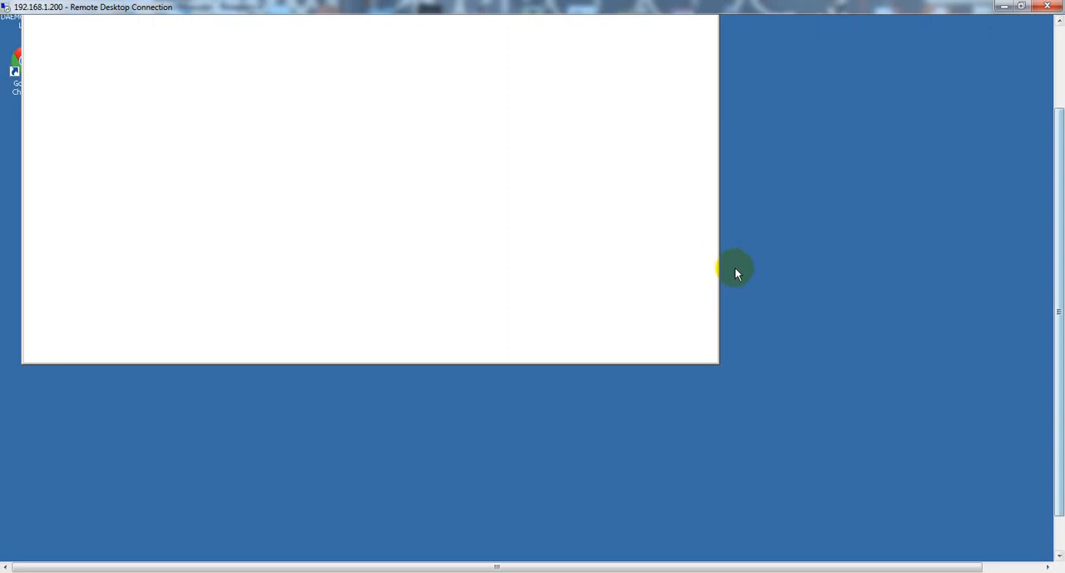
left_click_drag(1054, 304, 585, 268)
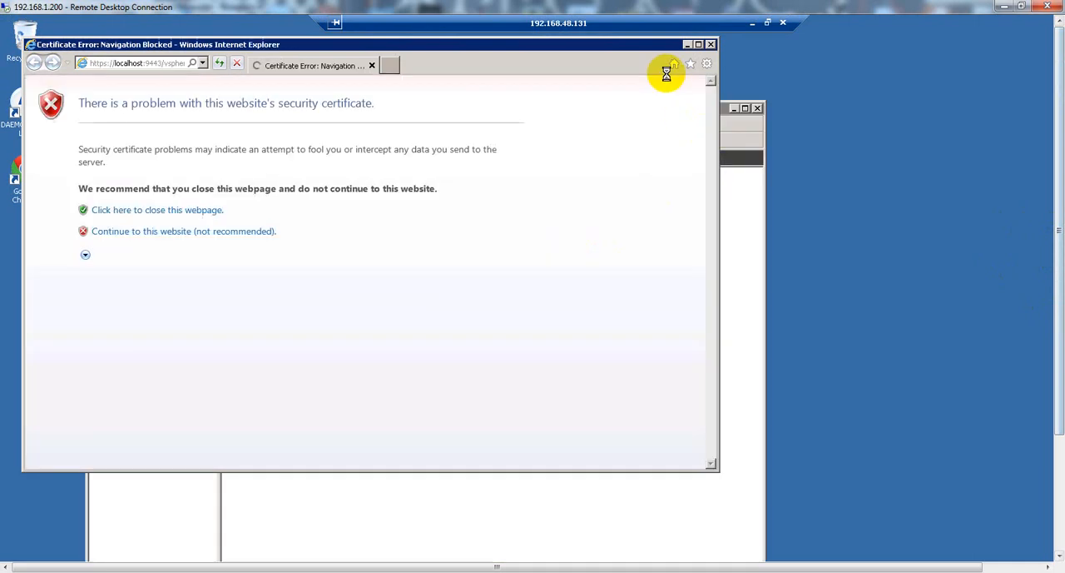
left_click(378, 215)
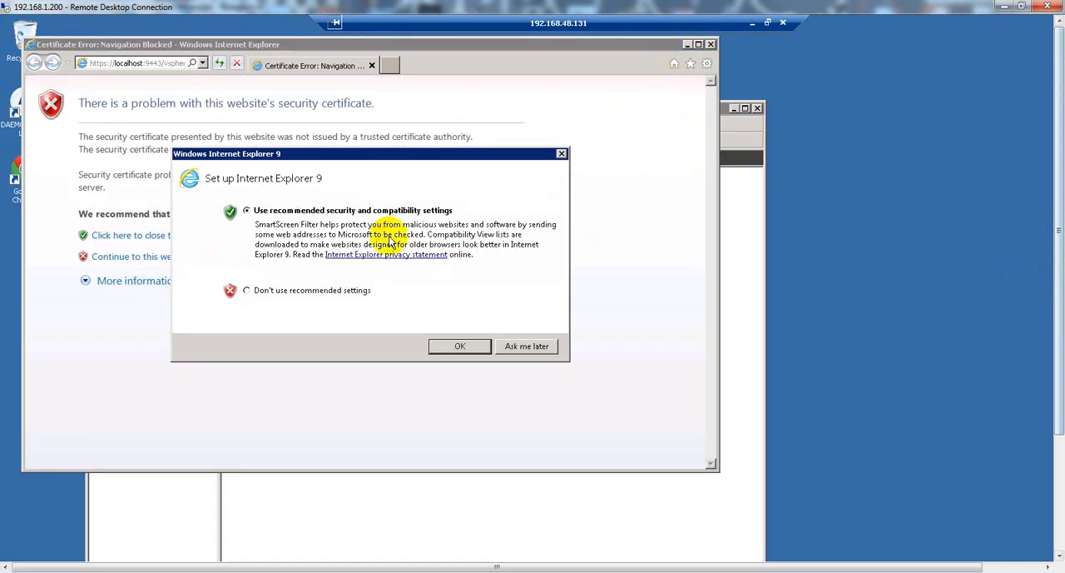
left_click(456, 345)
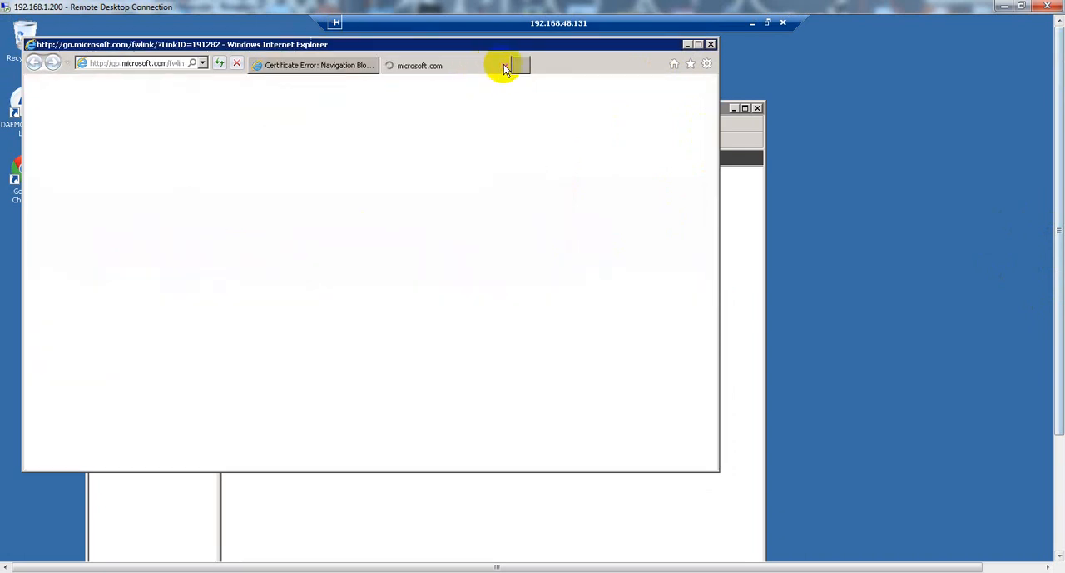
left_click(502, 65)
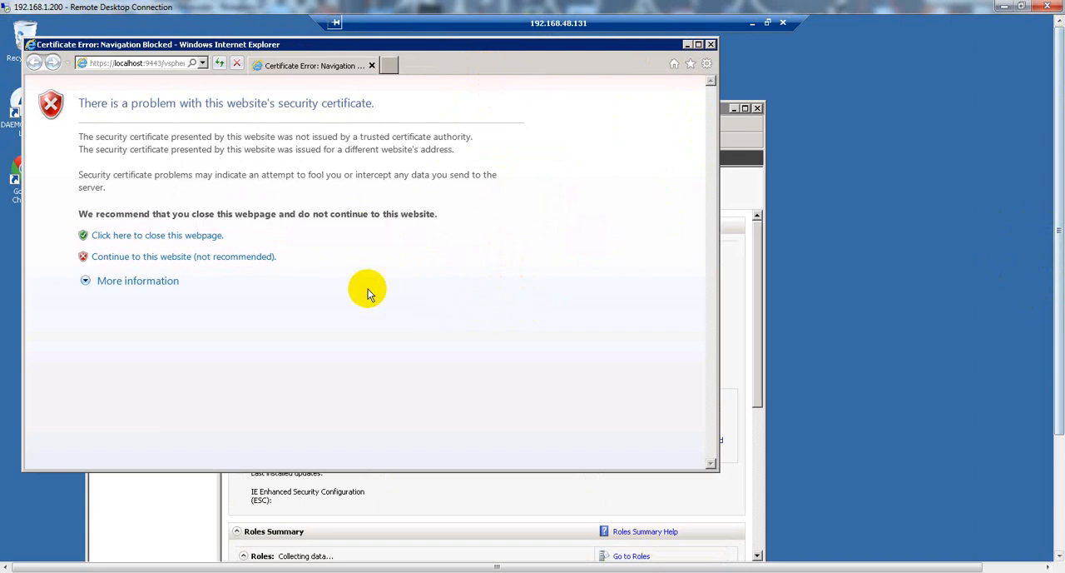
Close Server Manager and continue to the vSphere Web Client site despite the certificate warning, accepting the secure-connection alert.
left_click(215, 500)
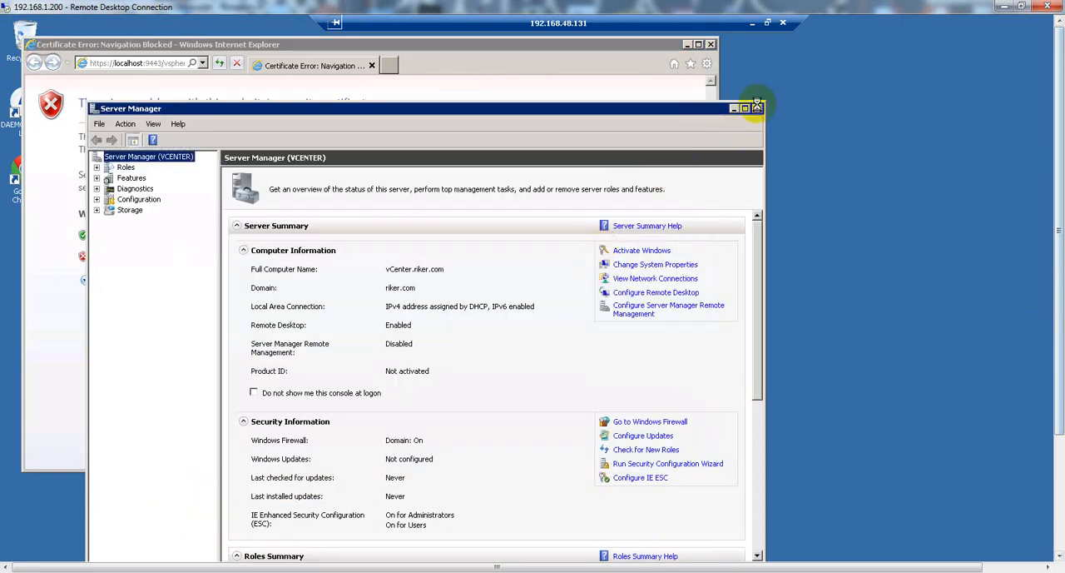
left_click(756, 108)
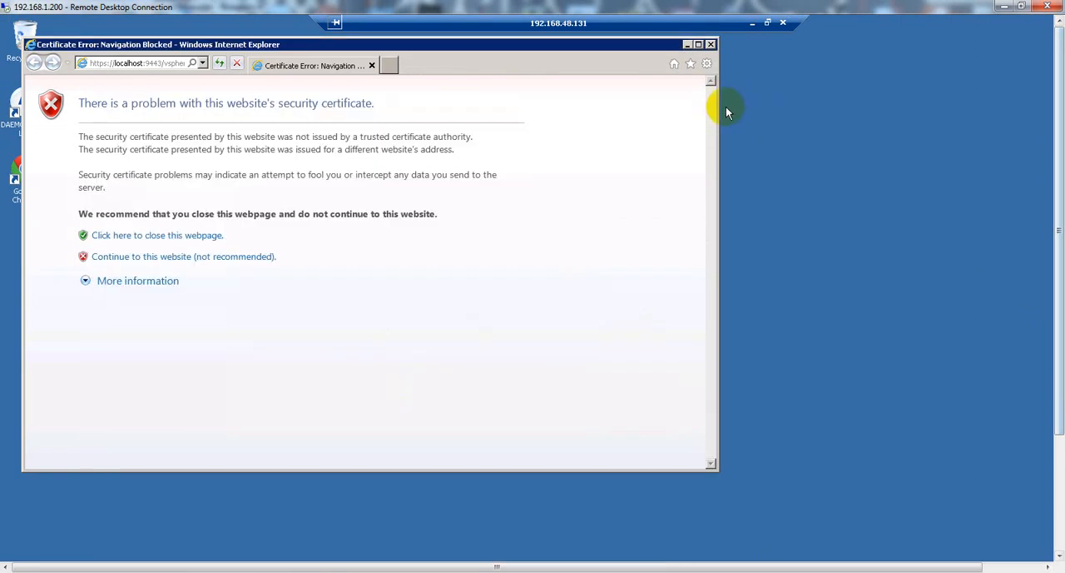
left_click(134, 263)
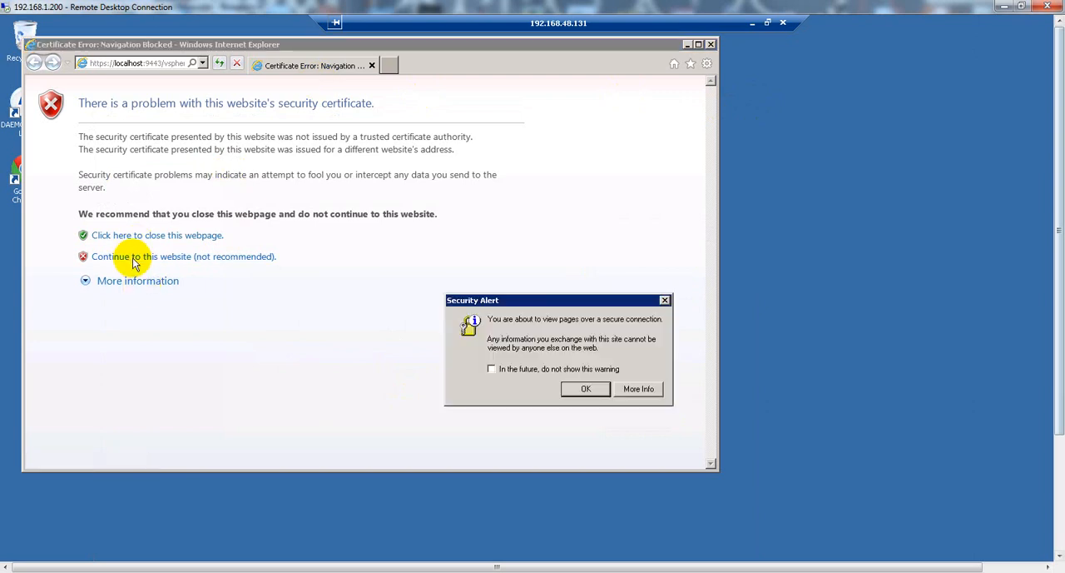
left_click(585, 388)
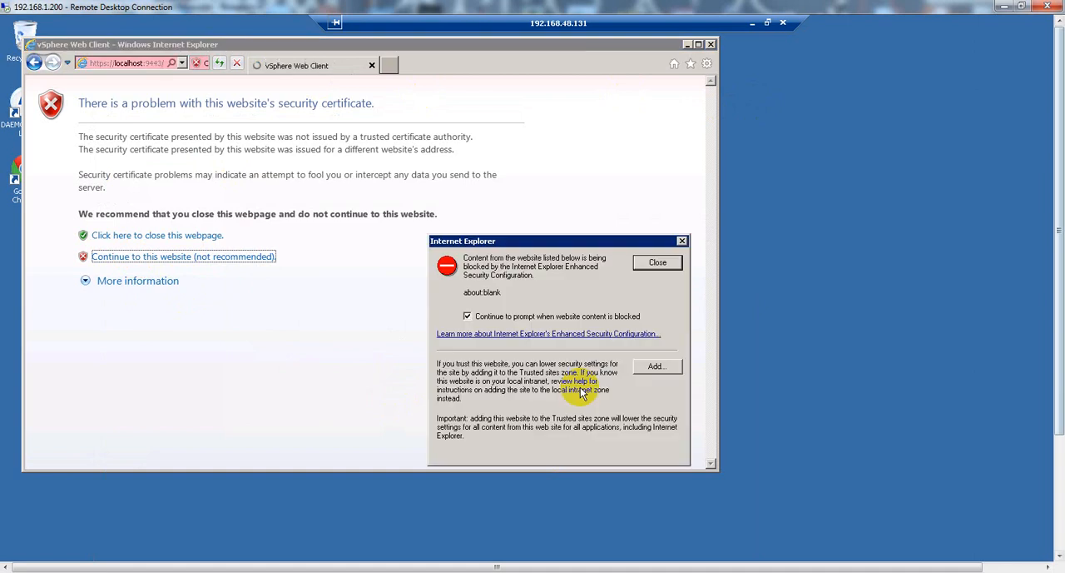
Turn off prompting for blocked website content and add about:blank to Internet Explorer's trusted sites.
left_click(467, 315)
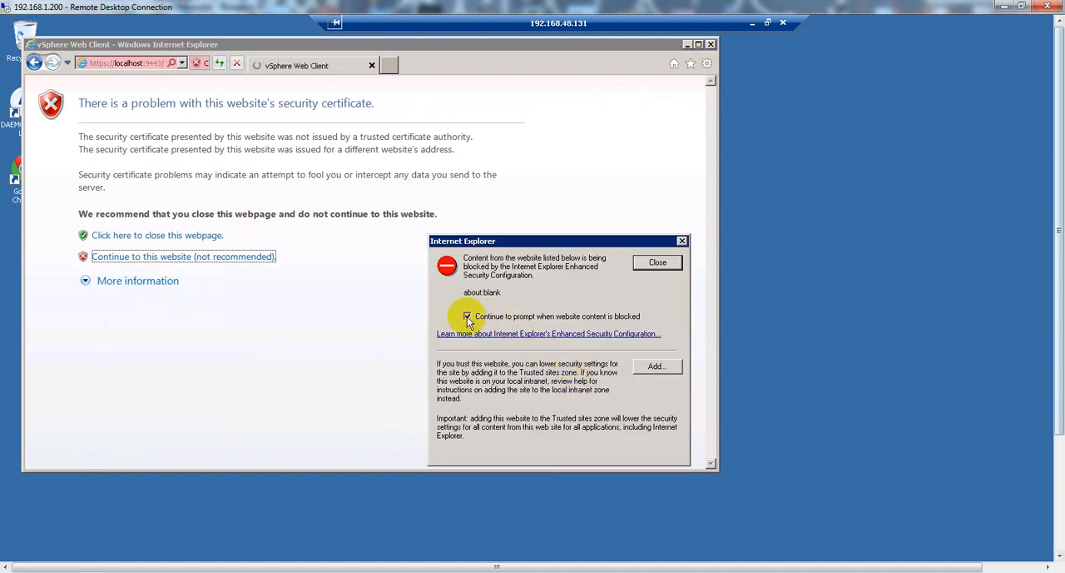
left_click(654, 366)
left_click(646, 334)
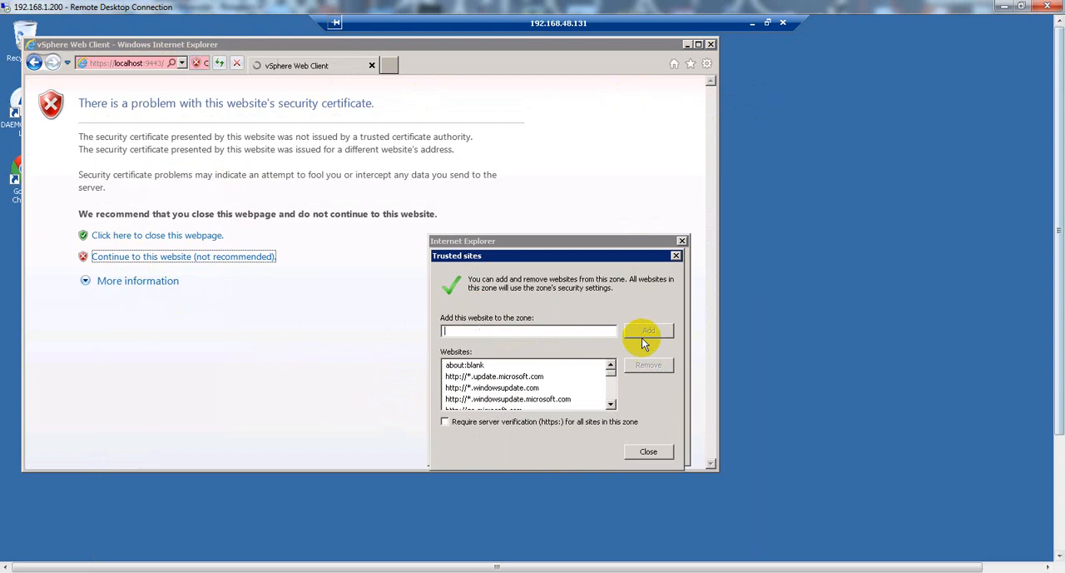
left_click(647, 452)
left_click(654, 262)
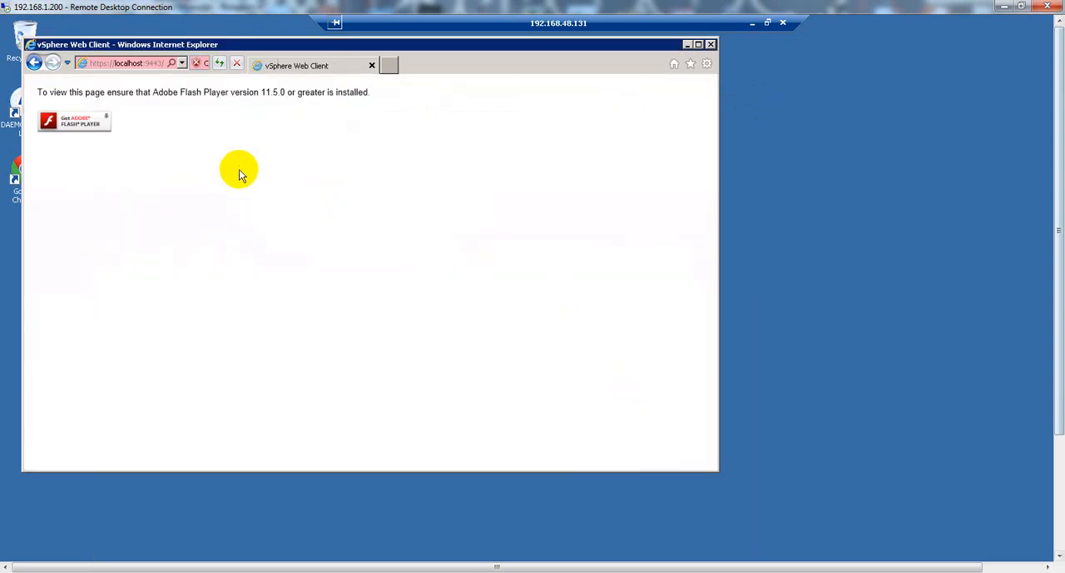
Close Internet Explorer and open the System and Security category in the remote server's Control Panel.
left_click(711, 44)
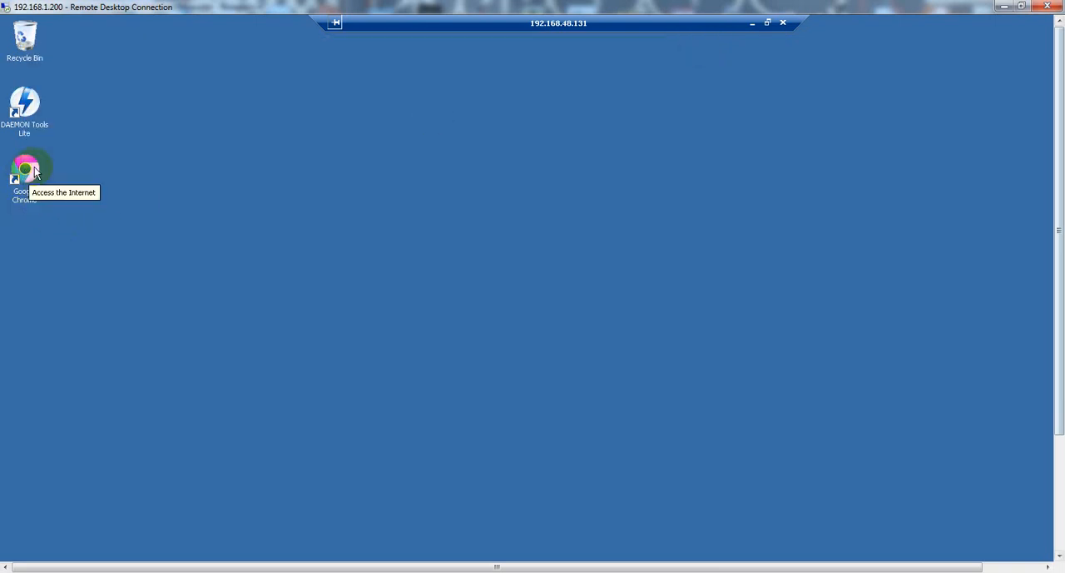
left_click_drag(1058, 223, 1058, 350)
left_click(17, 546)
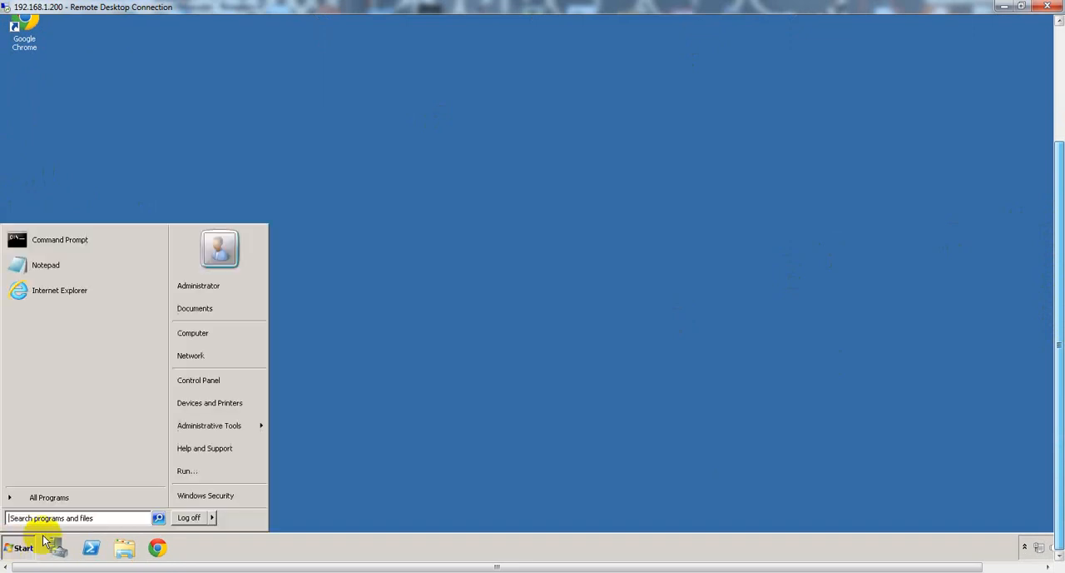
left_click(222, 383)
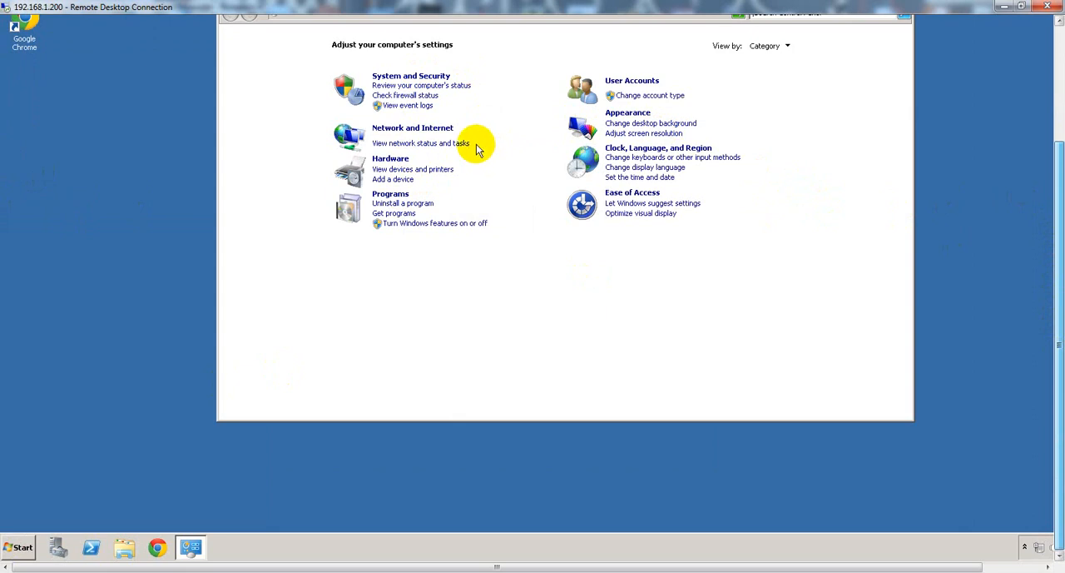
left_click(431, 76)
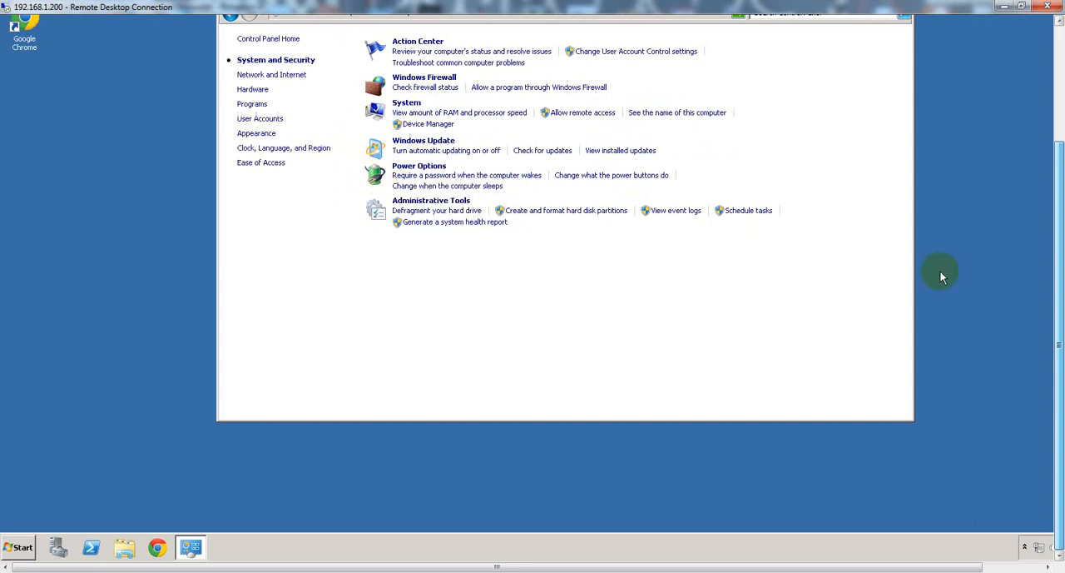
Look through the Action Center and the Administrative Tools list for a setting that controls the default browser.
left_click_drag(1056, 293, 1058, 236)
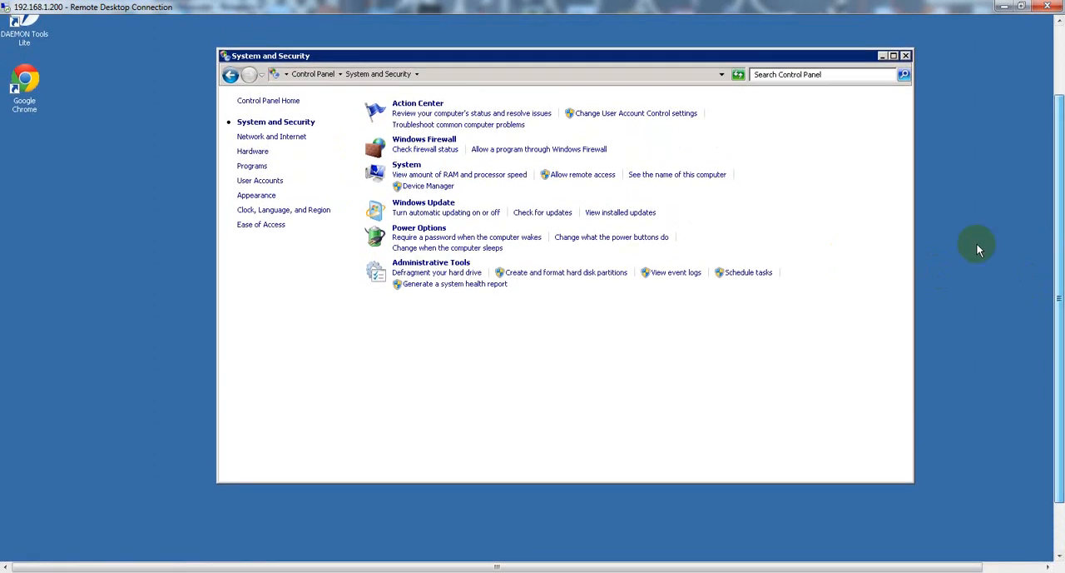
left_click(407, 117)
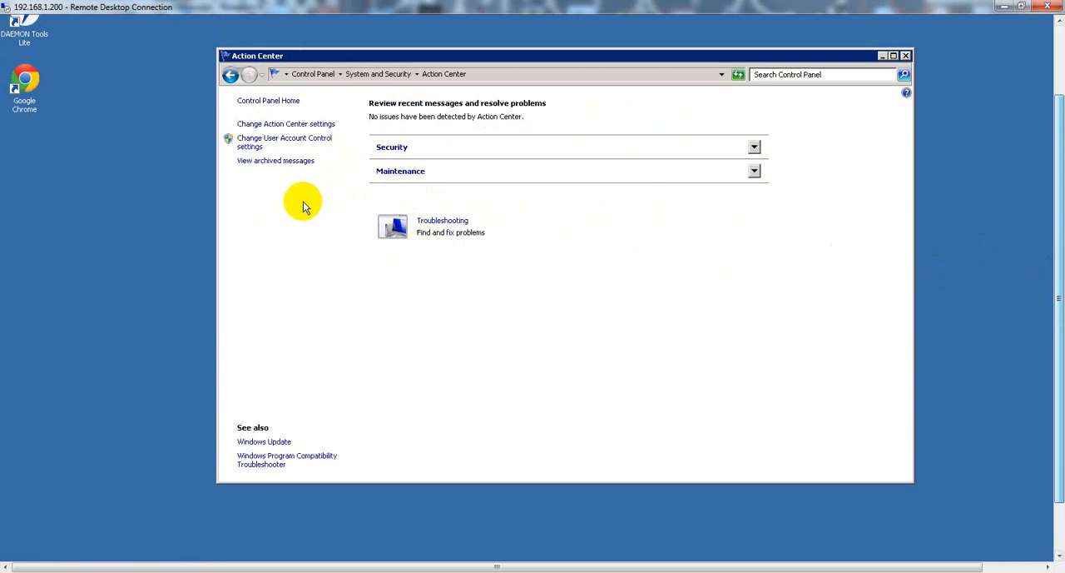
left_click(231, 77)
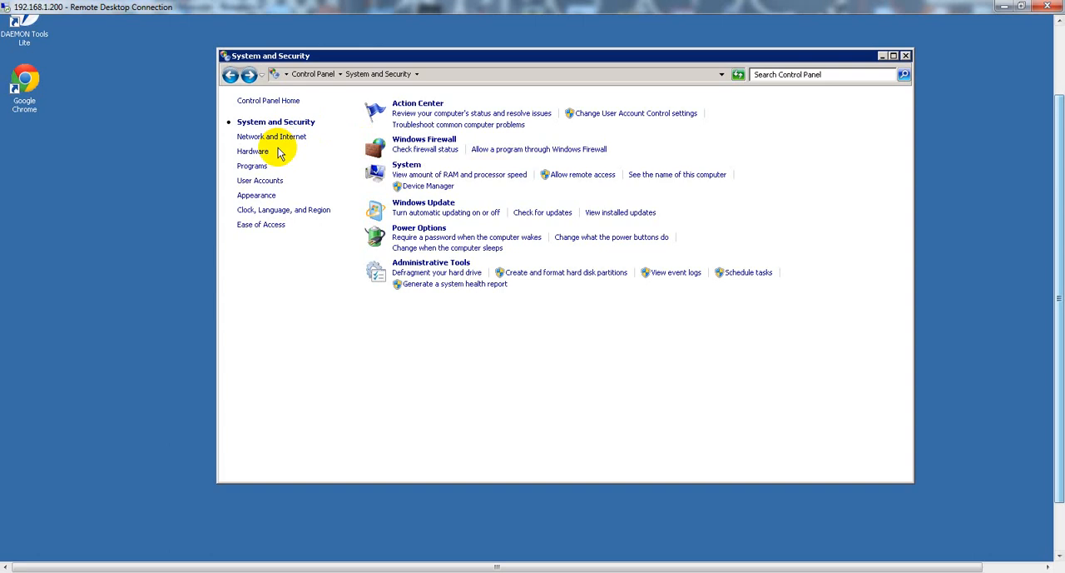
left_click(431, 263)
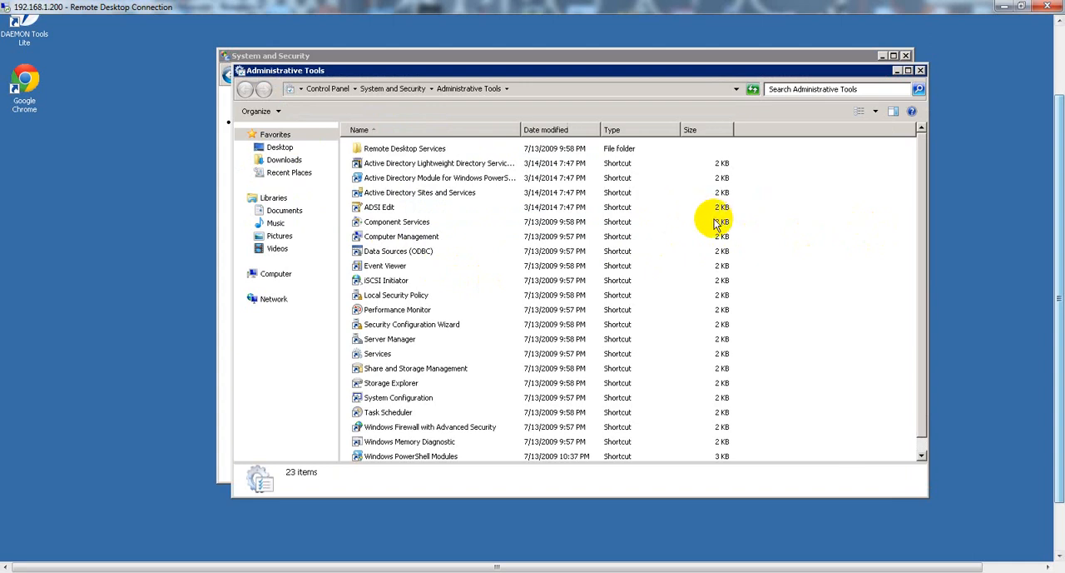
scroll(925, 231, "down", 1)
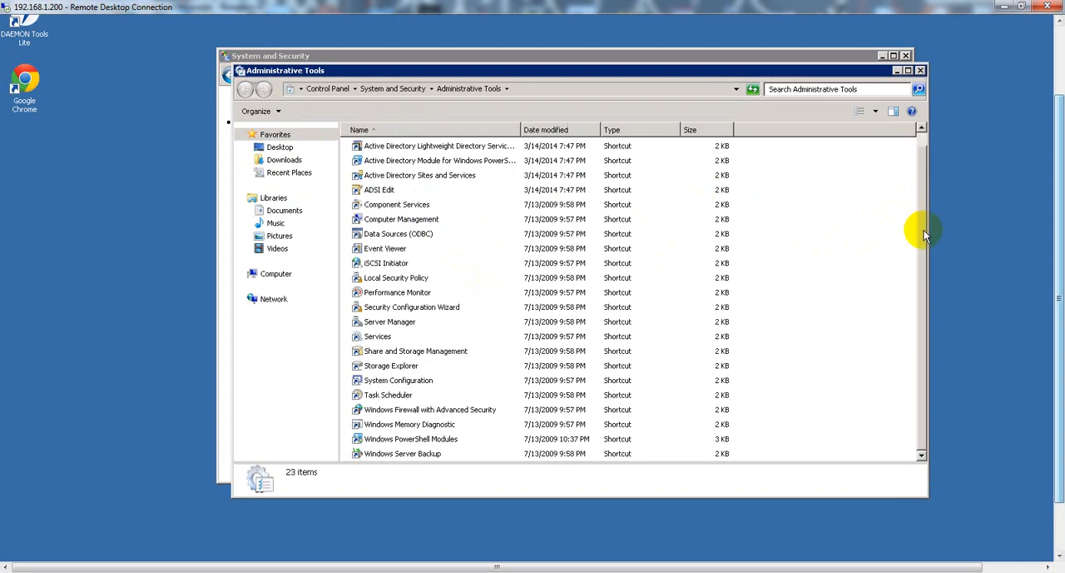
scroll(920, 217, "up", 1)
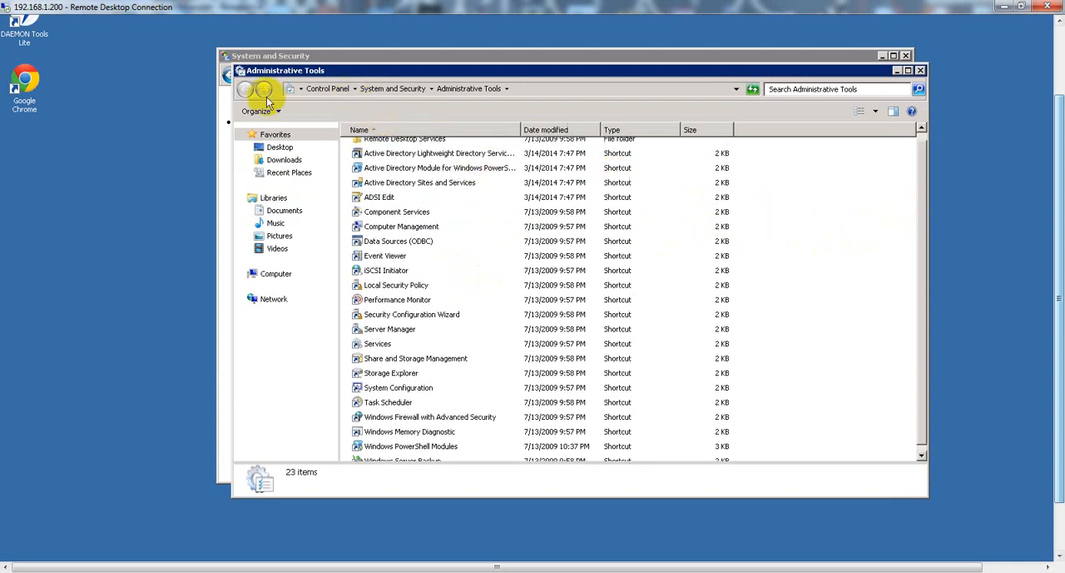
left_click(919, 70)
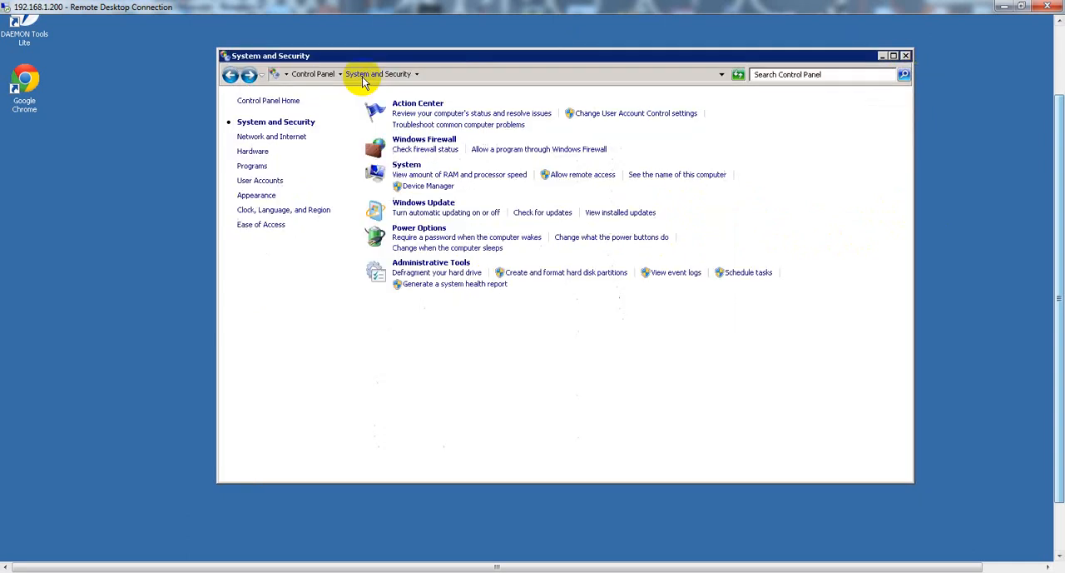
Open the file type and protocol associations from the Default Programs settings under Programs.
left_click(233, 77)
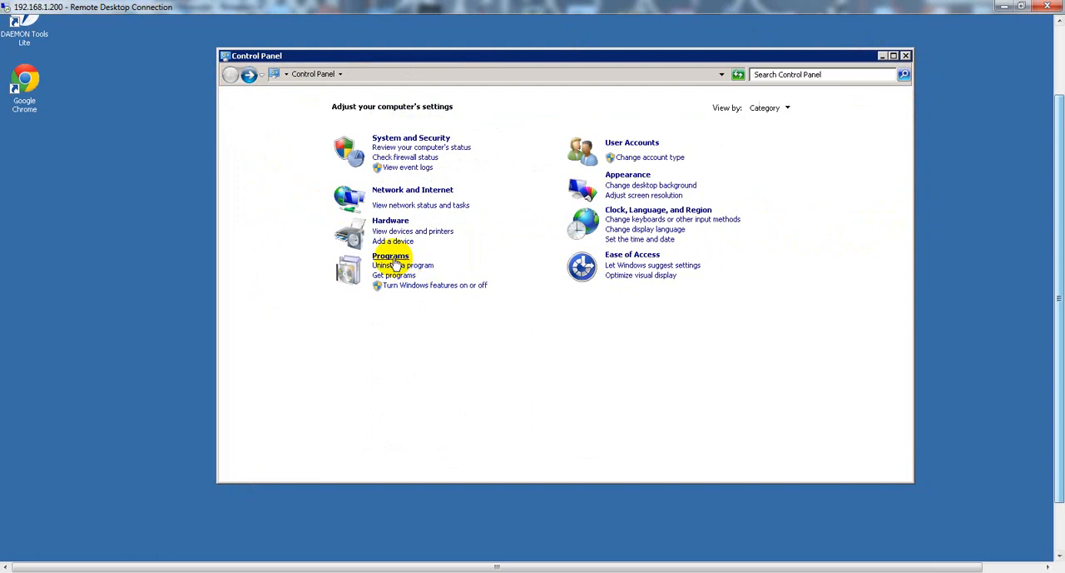
left_click(390, 256)
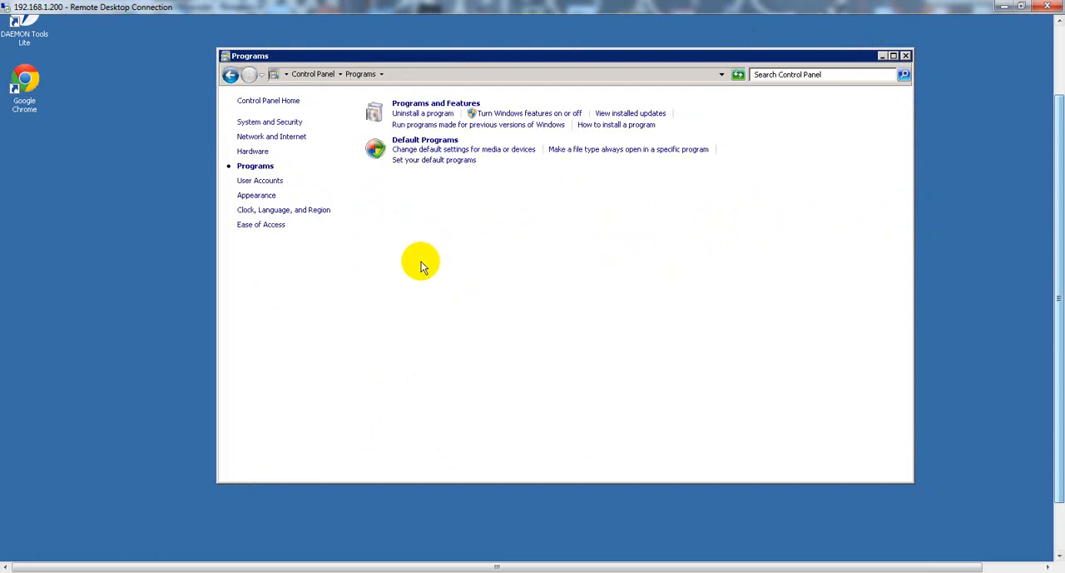
left_click(421, 142)
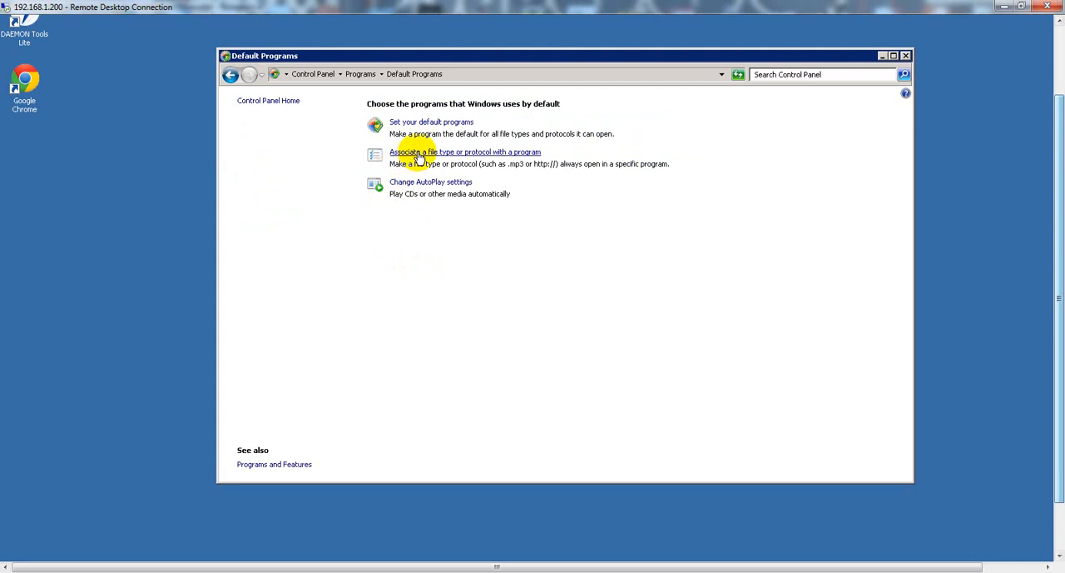
left_click(418, 157)
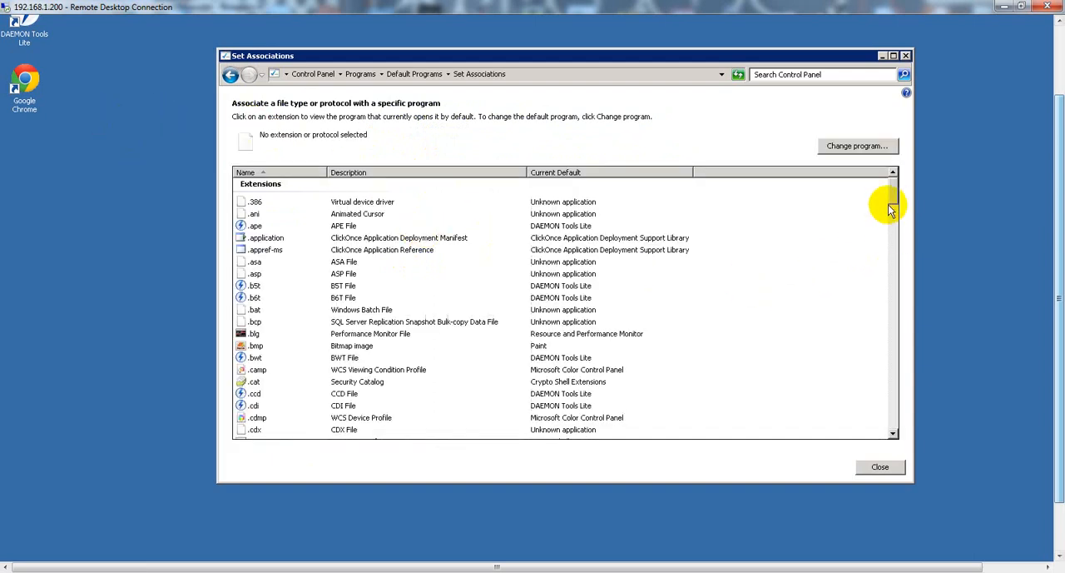
Examine the list of file extensions and protocols with their current default programs.
left_click_drag(893, 199, 898, 403)
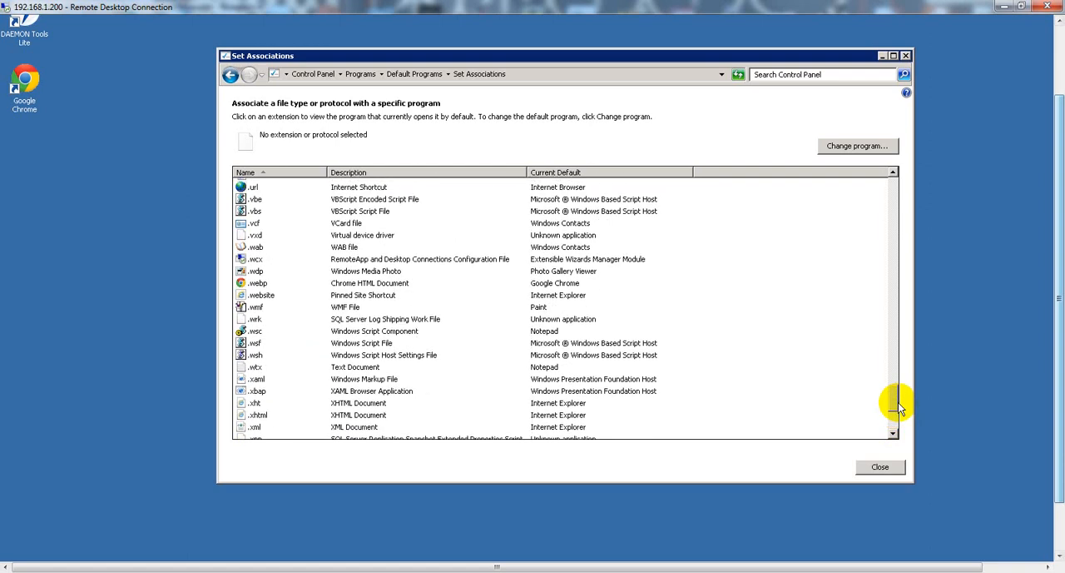
scroll(898, 407, "down", 2)
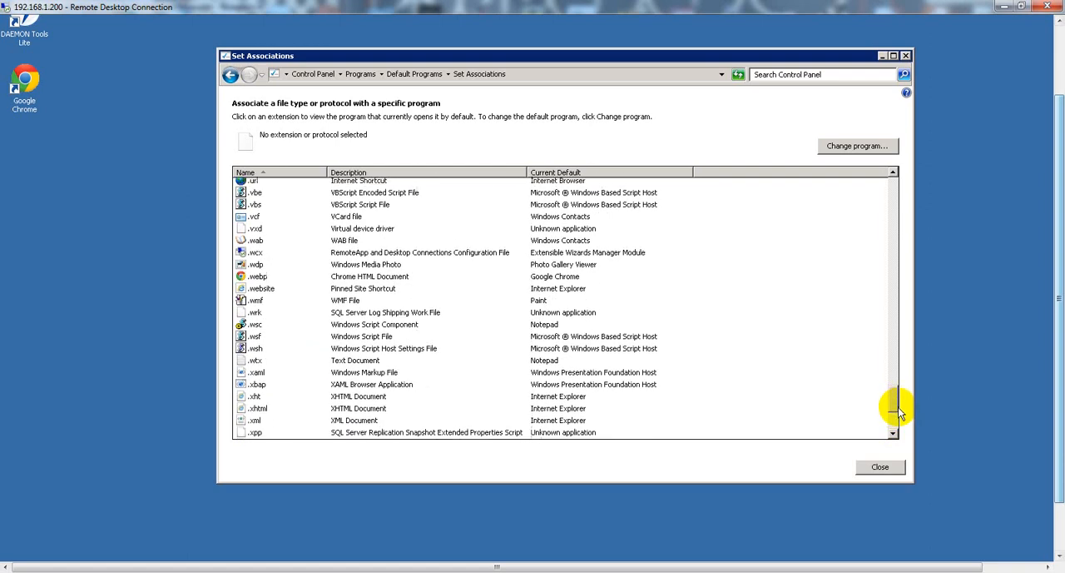
scroll(895, 401, "up", 5)
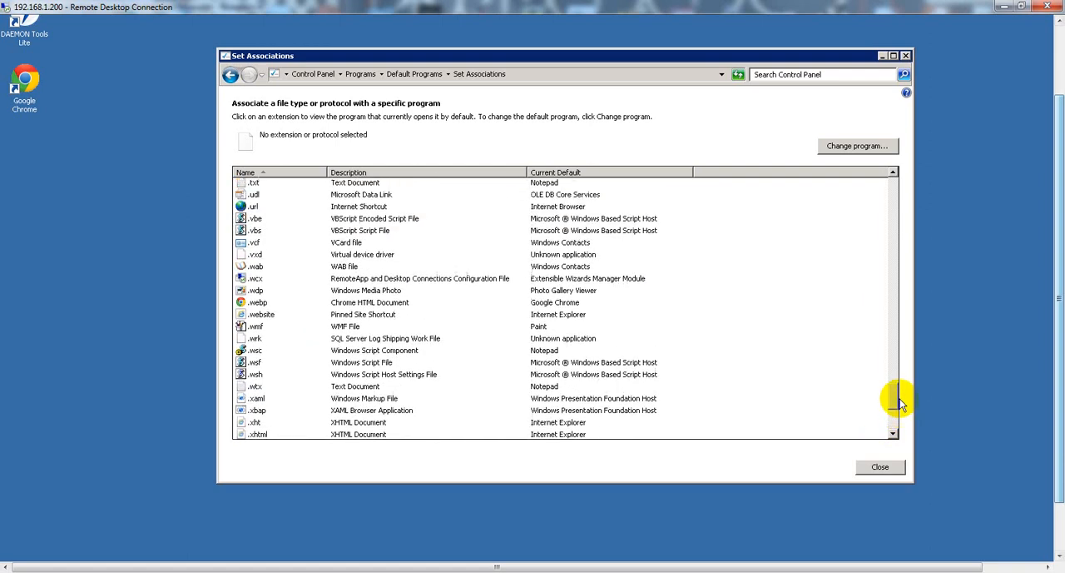
scroll(903, 387, "up", 4)
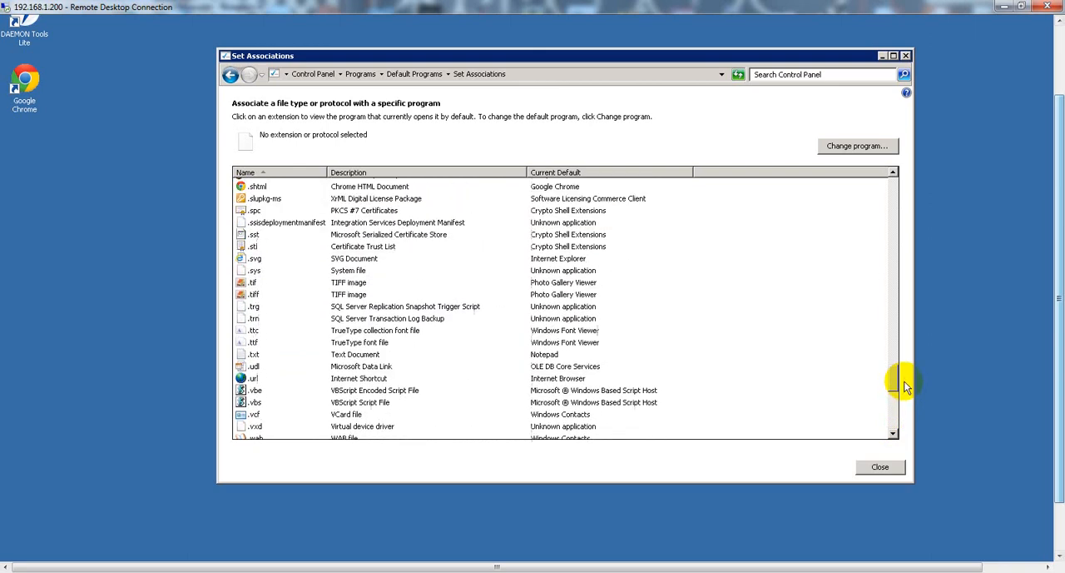
scroll(906, 379, "up", 7)
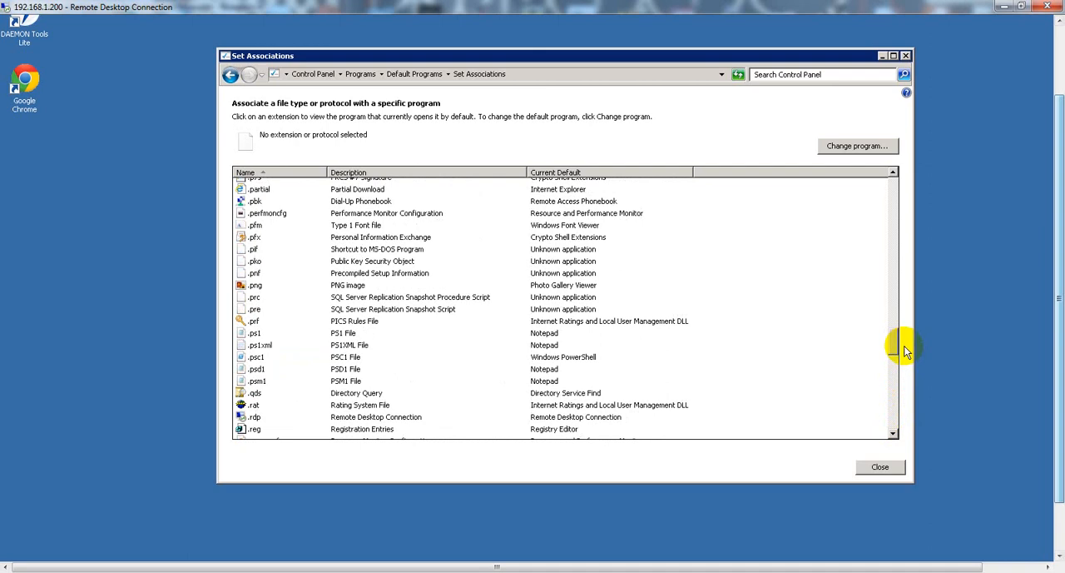
scroll(905, 352, "up", 10)
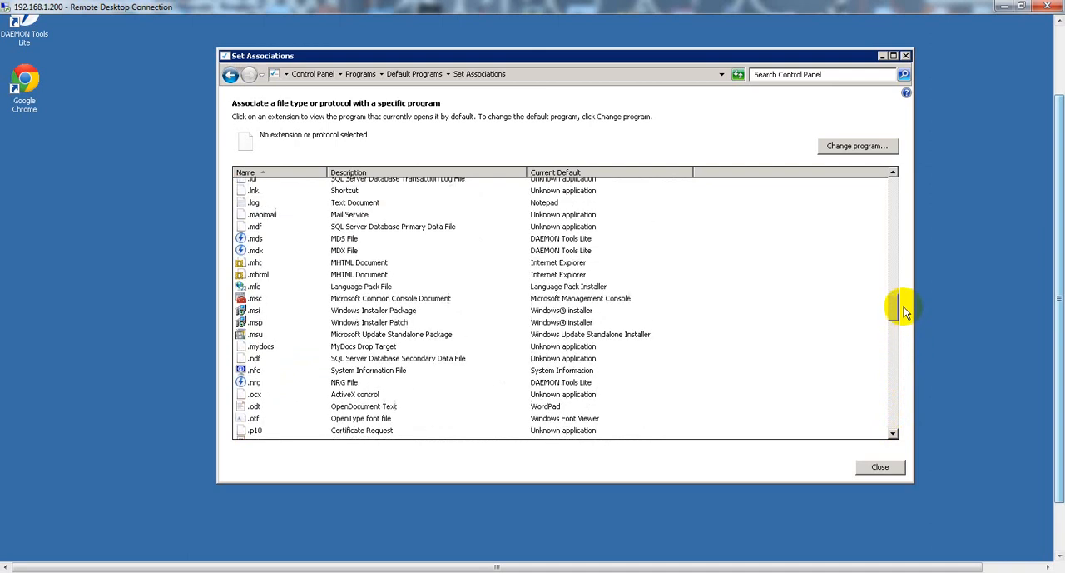
scroll(905, 300, "up", 7)
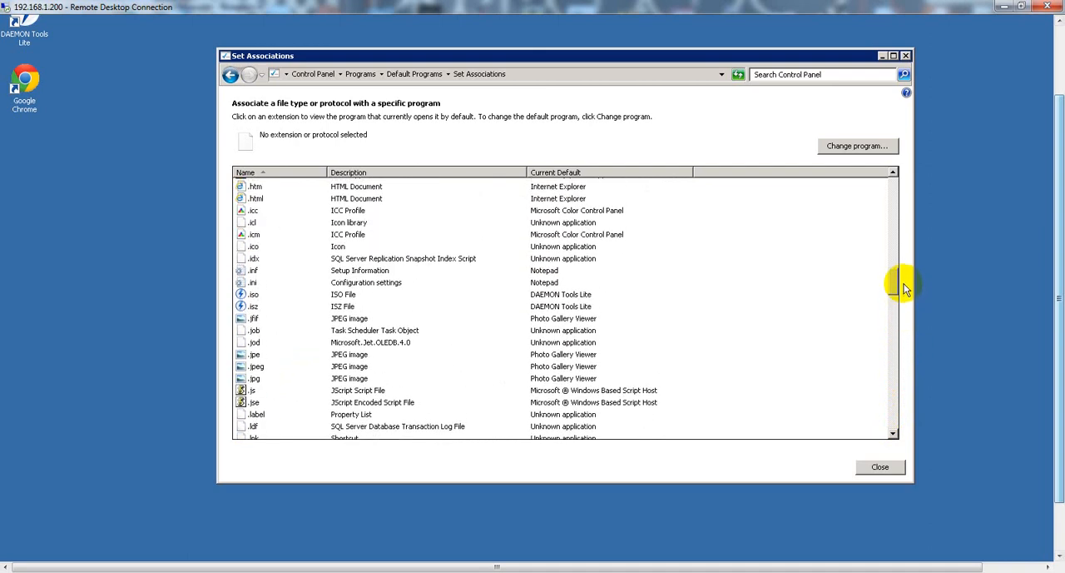
scroll(905, 283, "up", 8)
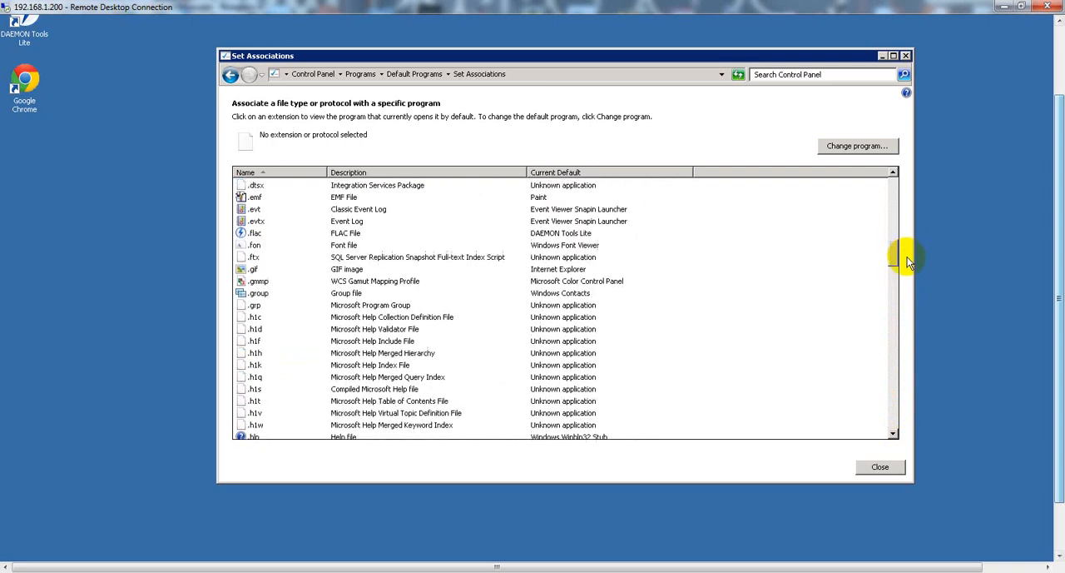
scroll(907, 261, "up", 8)
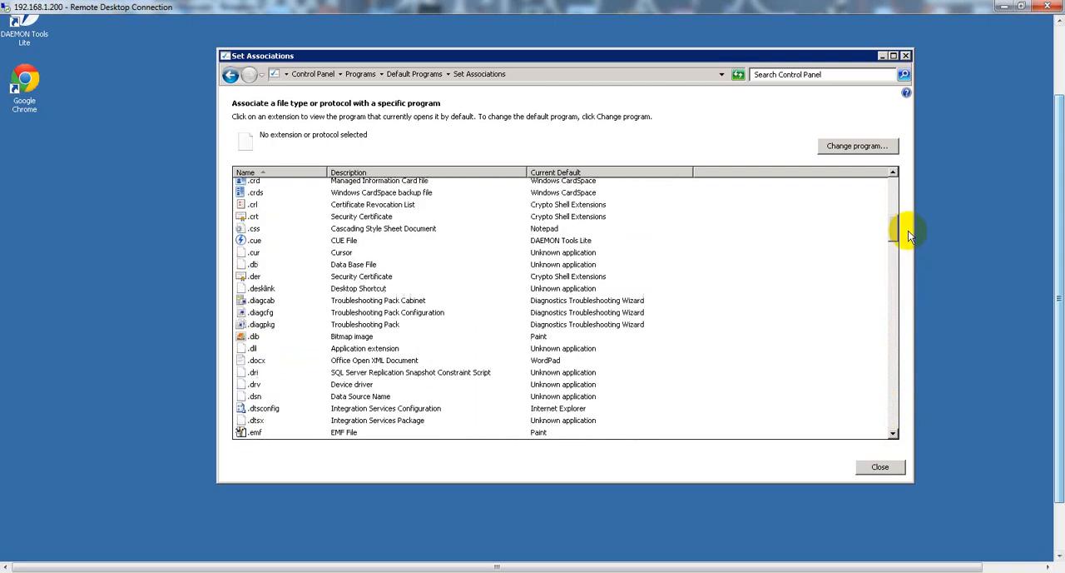
scroll(908, 216, "up", 10)
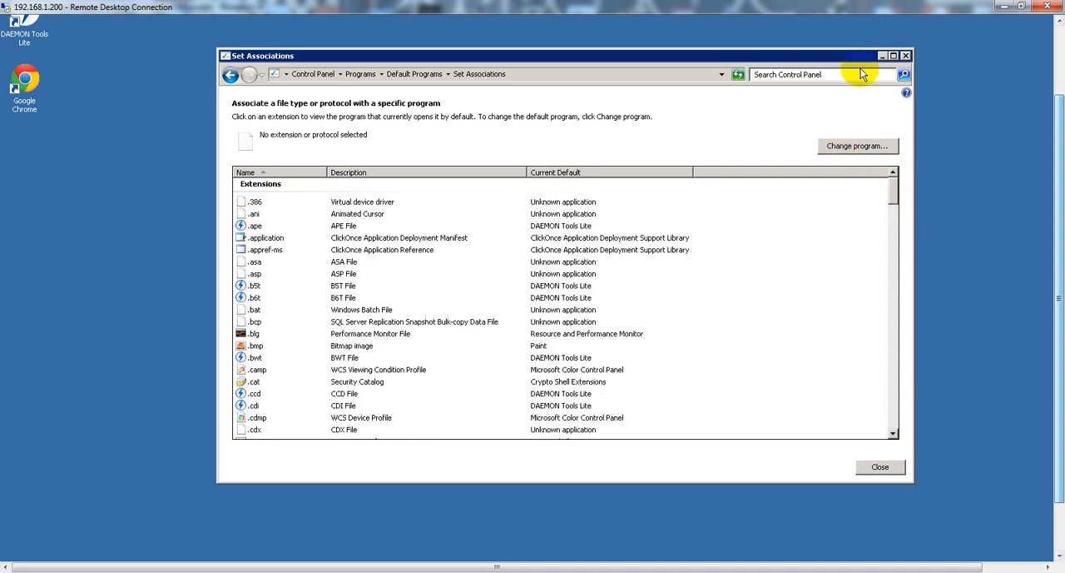
Set Google Chrome as the default program for all its file types and protocols, and close Control Panel.
left_click(230, 74)
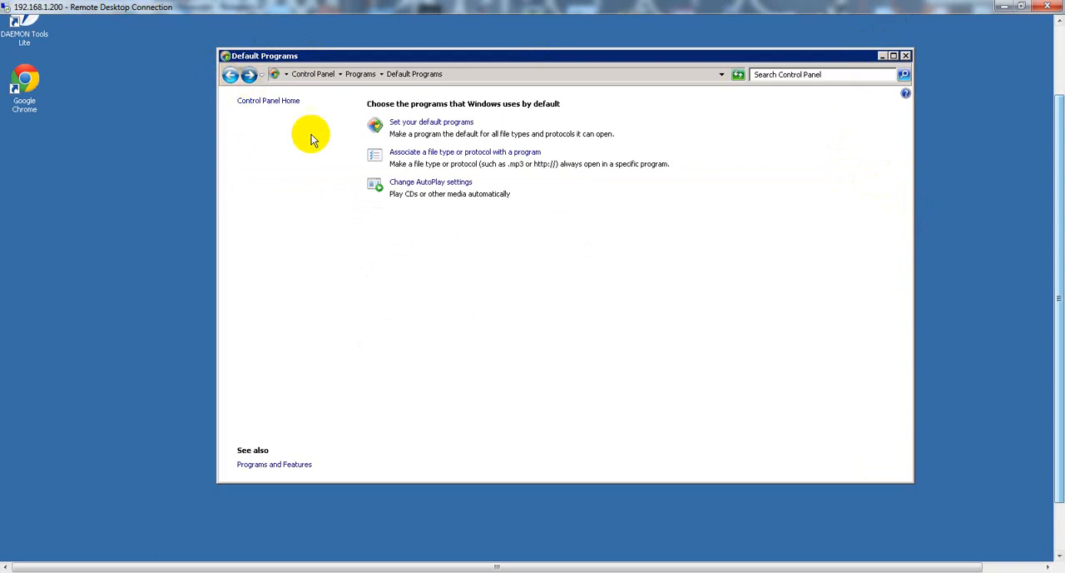
left_click(419, 122)
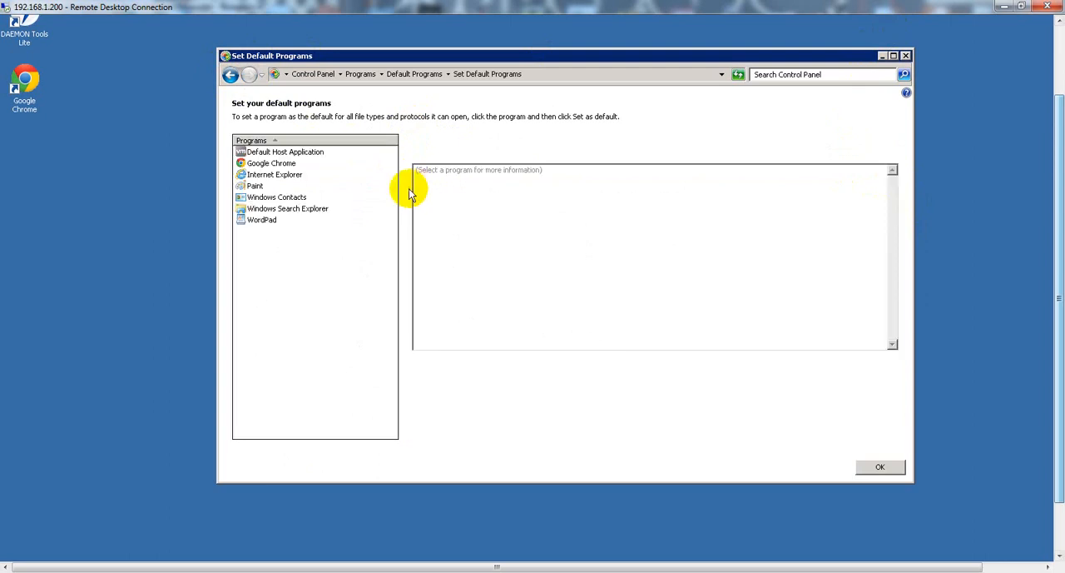
left_click(270, 165)
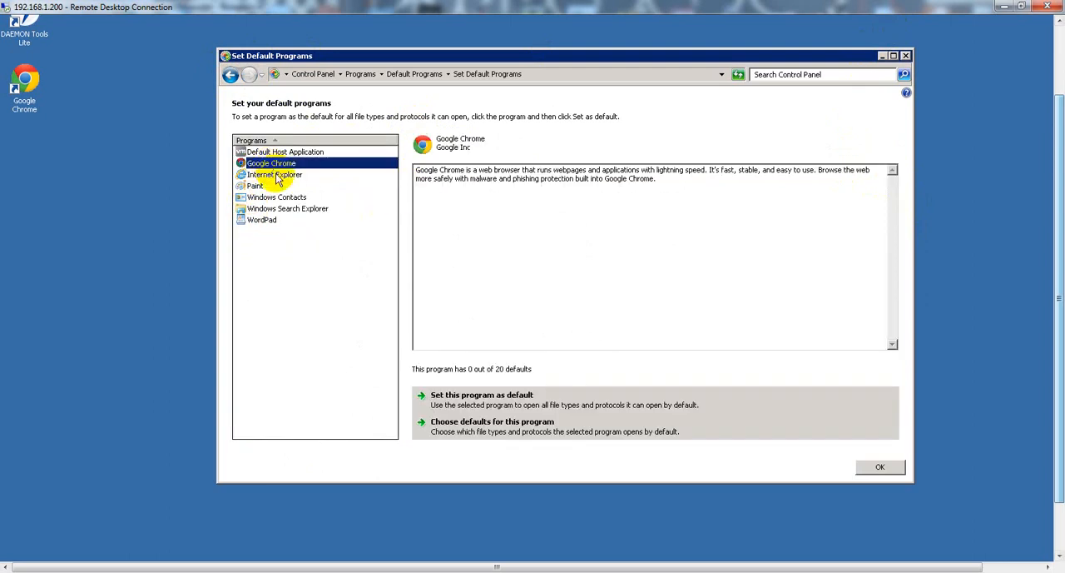
left_click(479, 401)
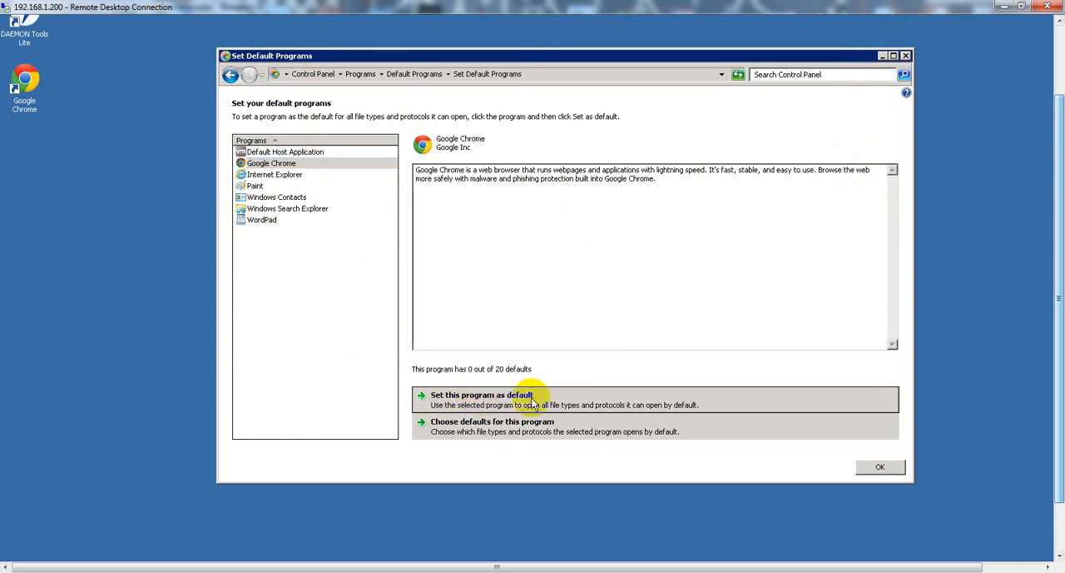
left_click(880, 468)
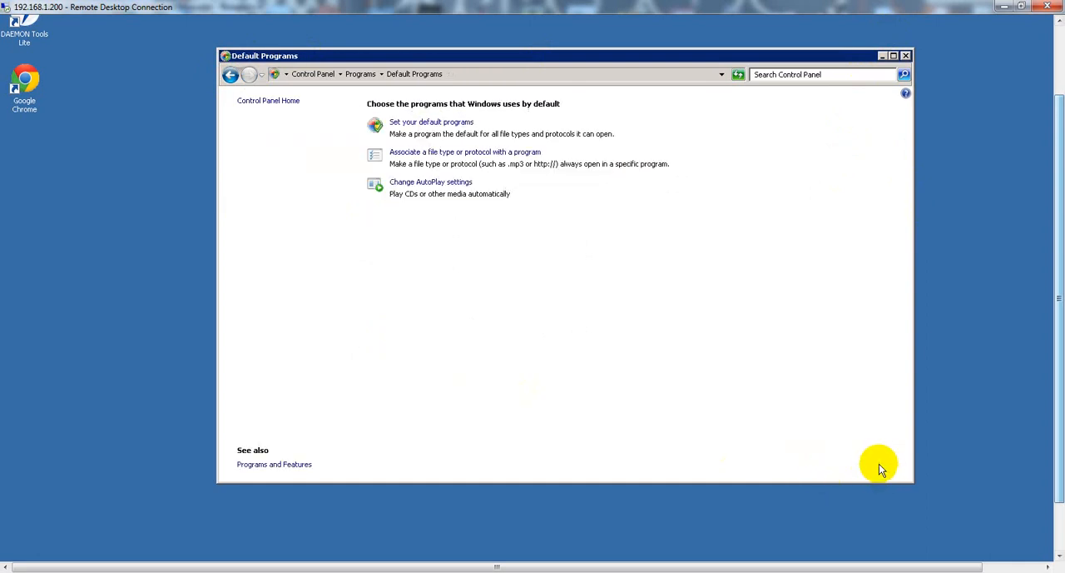
left_click(904, 57)
Launch the vSphere Web Client from the VMware program group on the remote server.
left_click_drag(1055, 143, 1061, 216)
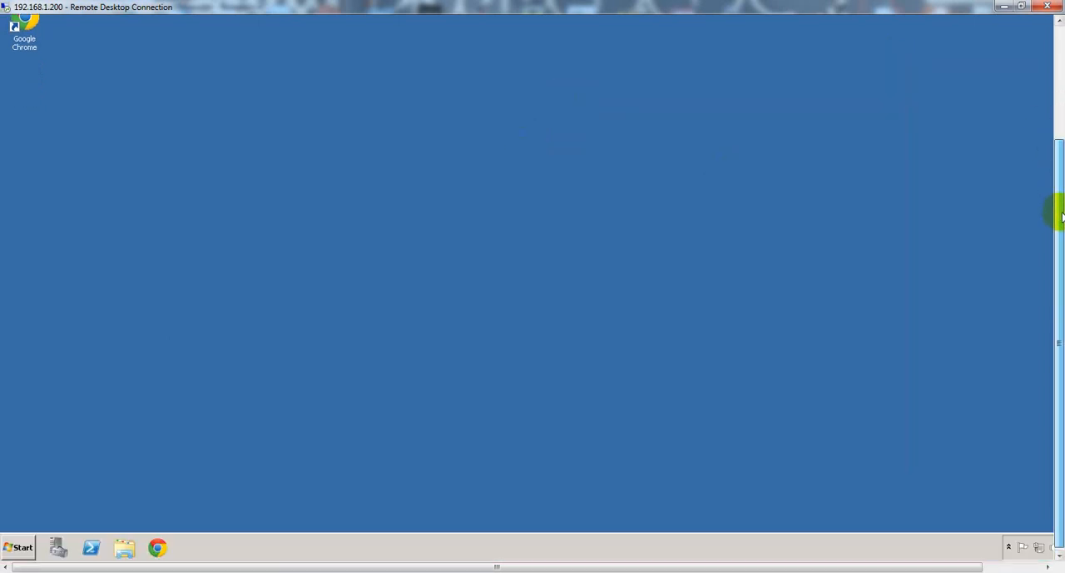
left_click(17, 547)
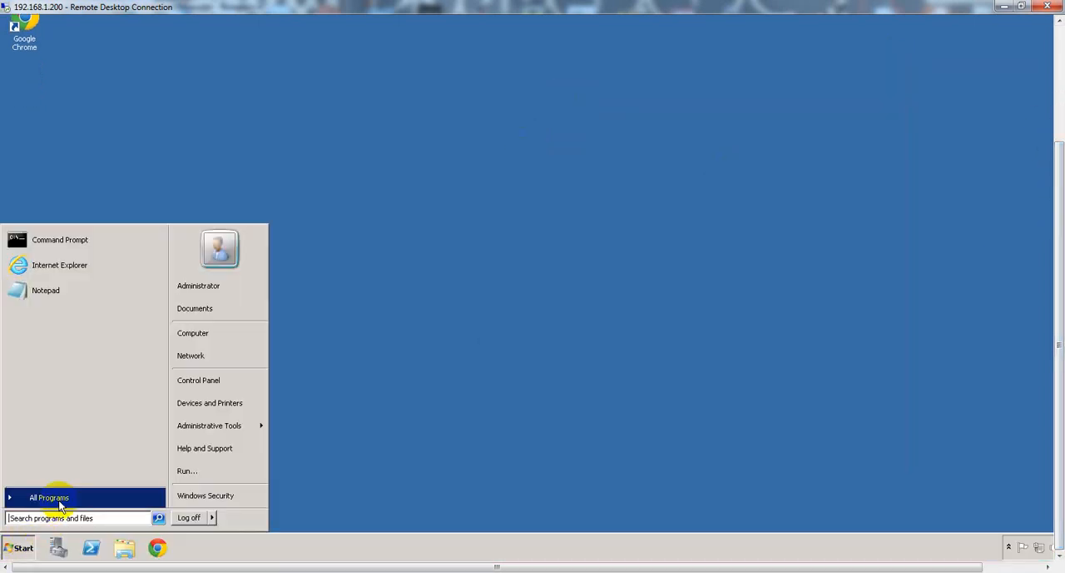
left_click(60, 500)
left_click(34, 364)
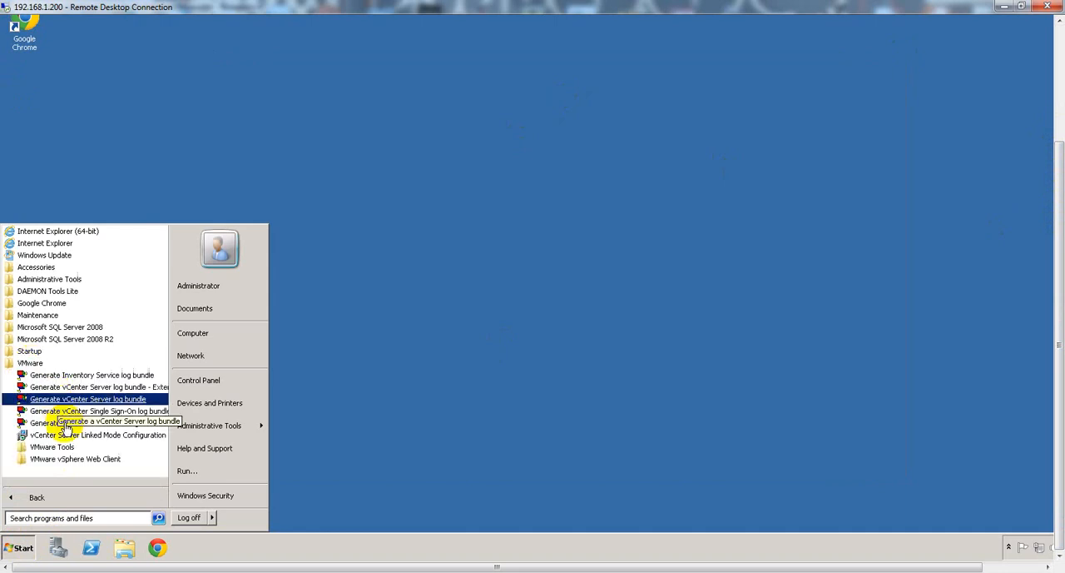
left_click(74, 459)
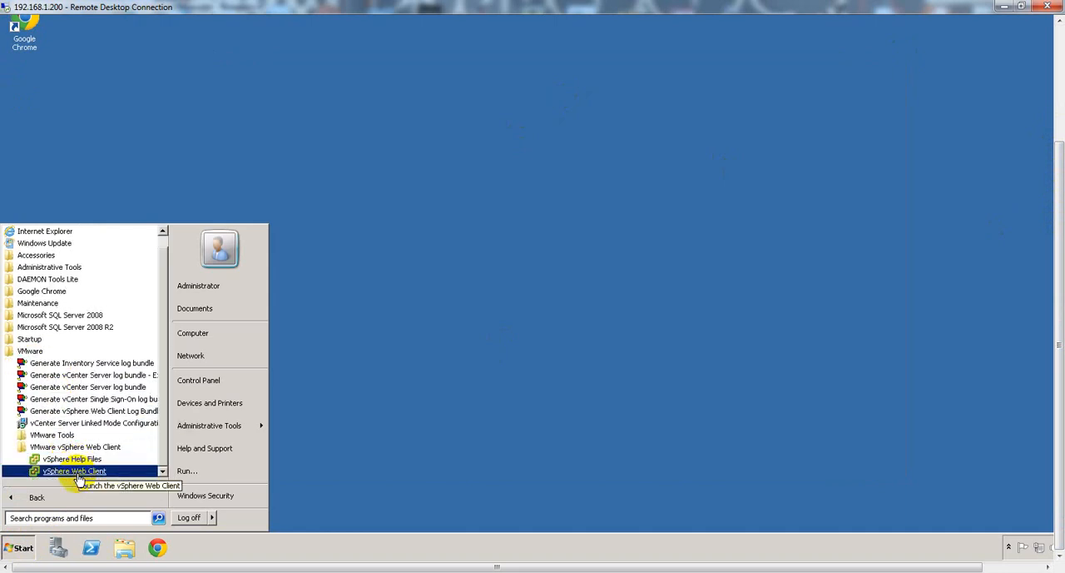
left_click(77, 471)
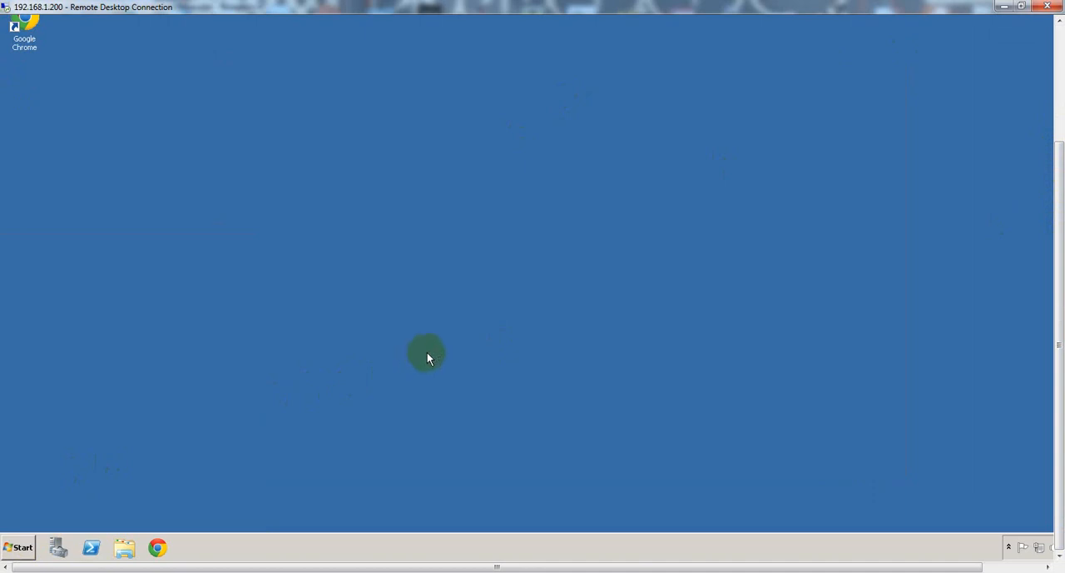
Proceed past the untrusted certificate warning for the vSphere Web Client page and maximize the browser window.
left_click_drag(1058, 271, 1058, 152)
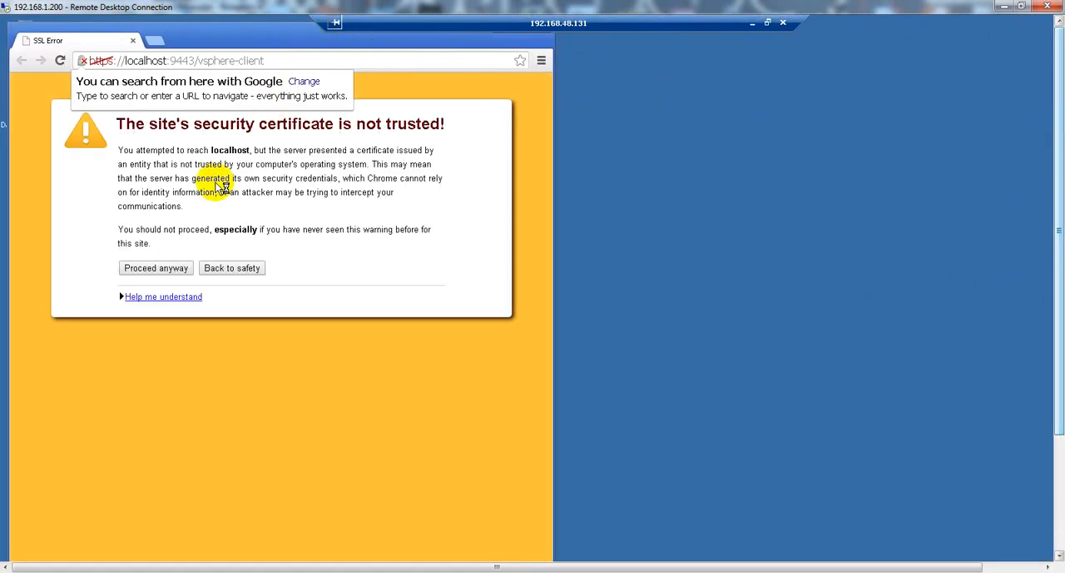
left_click(158, 268)
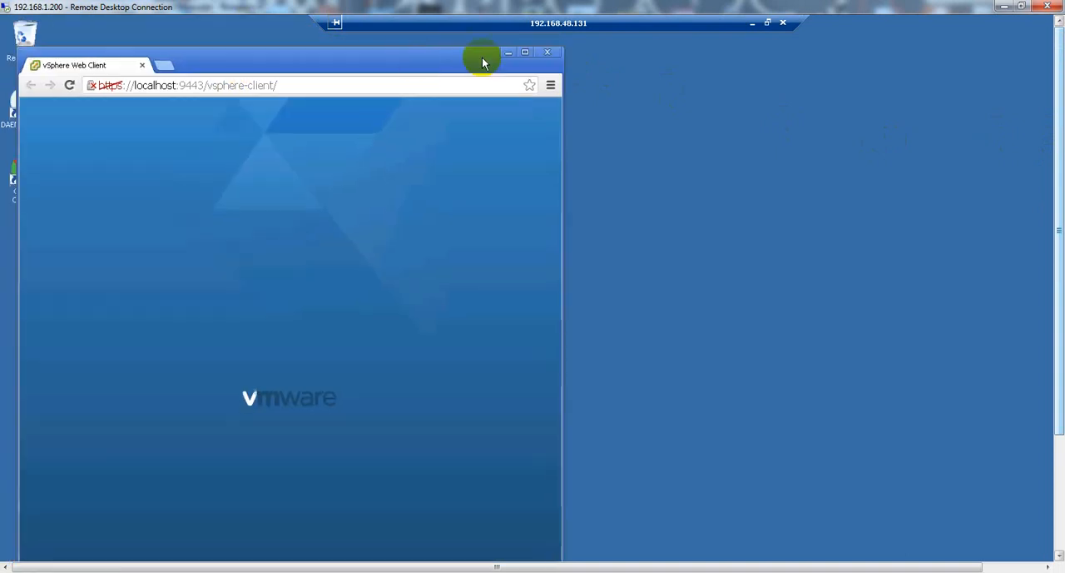
left_click(530, 52)
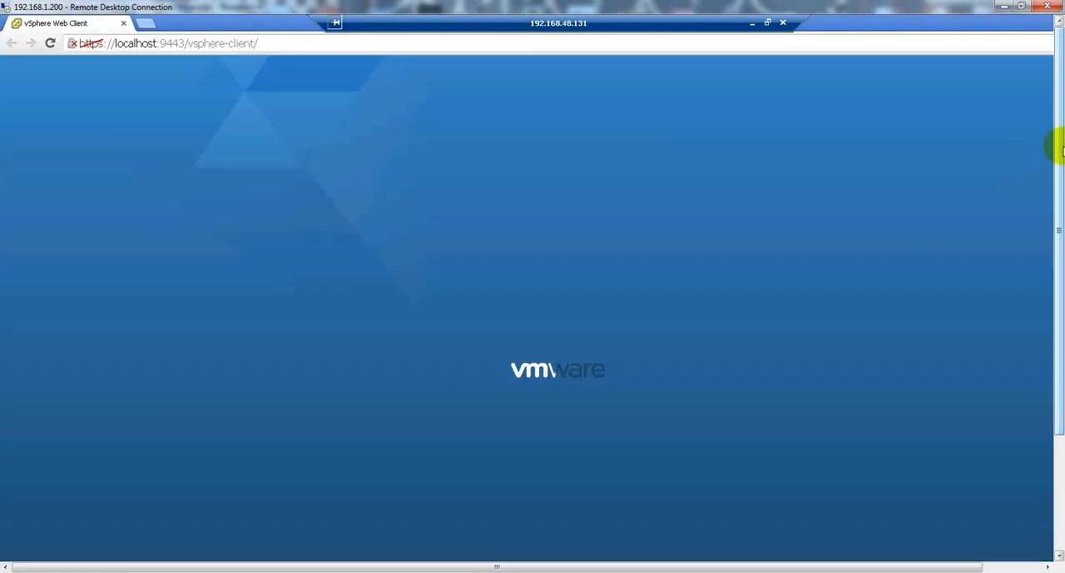
Try to log in to the vSphere Web Client as administrator with the account password, re-entering the password for a second attempt.
left_click_drag(1058, 148, 1058, 231)
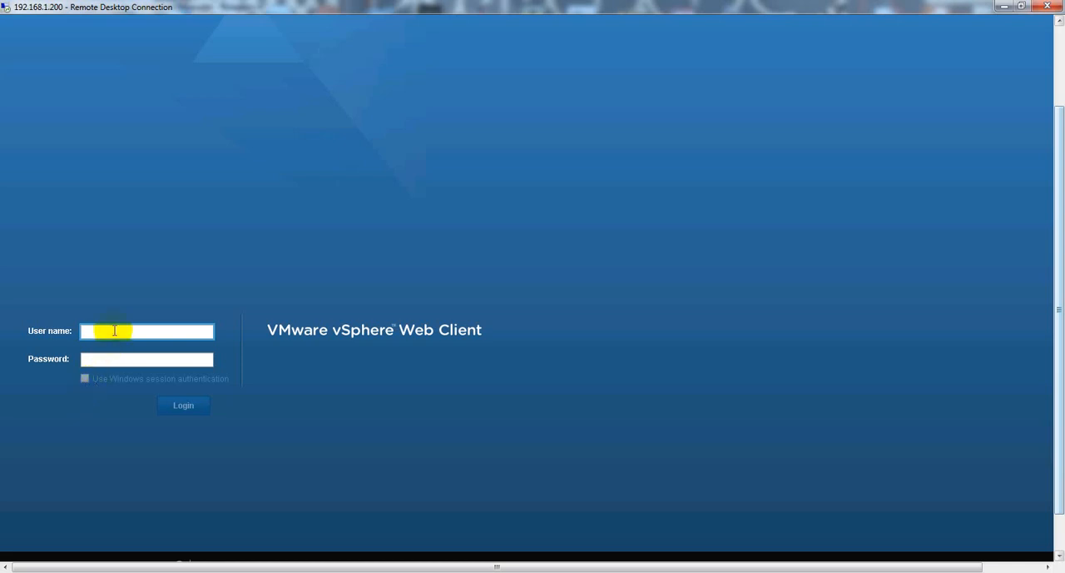
type("administrator")
key("Tab")
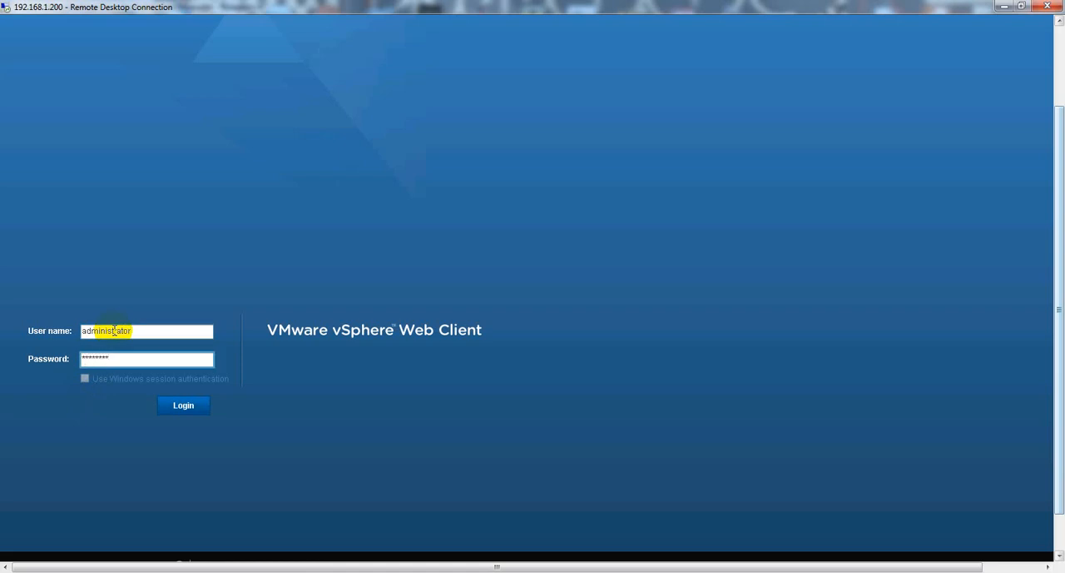
left_click(180, 403)
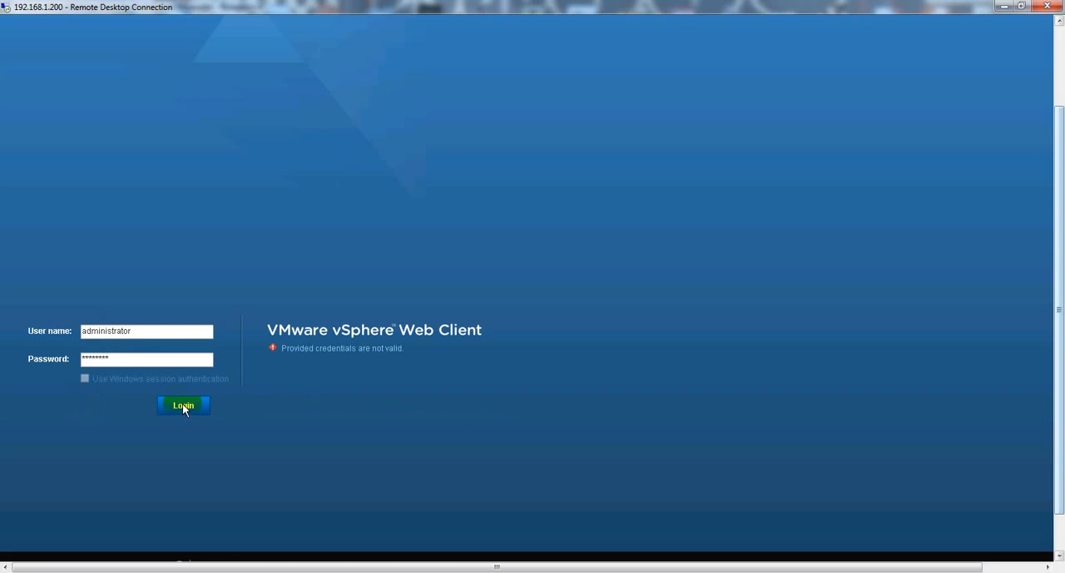
left_click(140, 359)
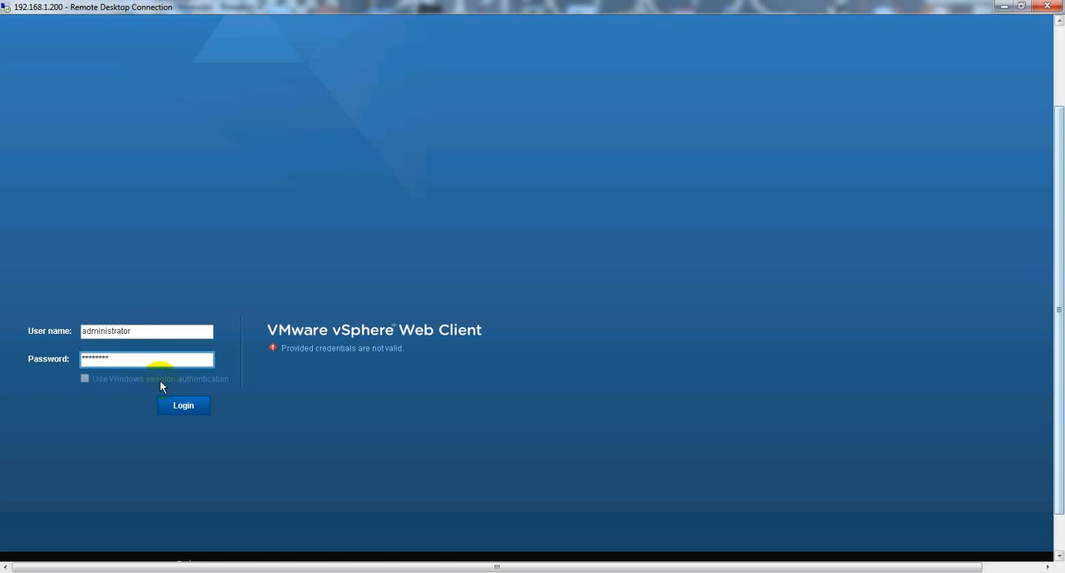
left_click(170, 406)
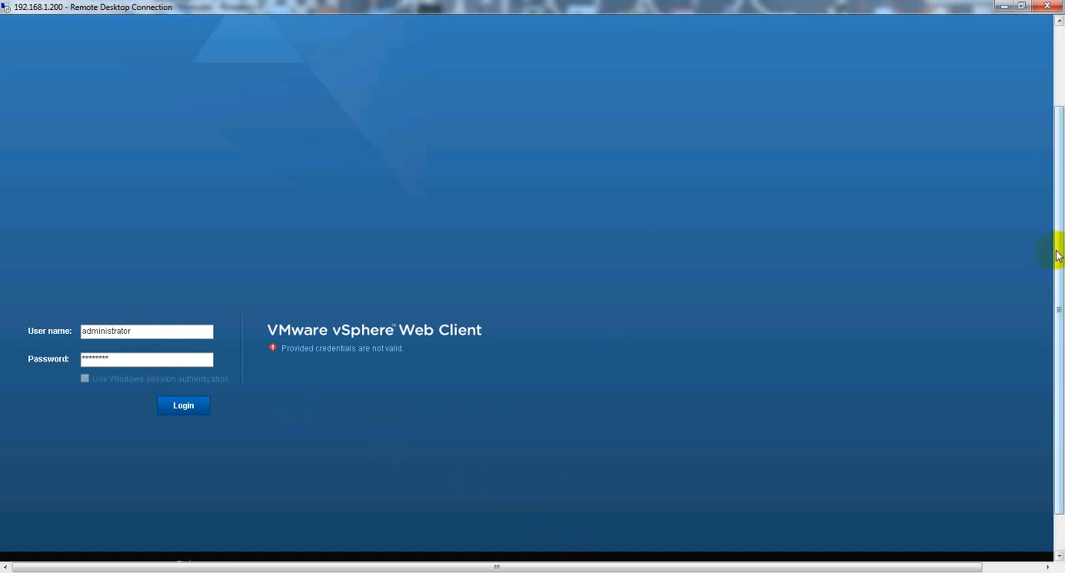
Minimize the 192.168.48.131 remote session, switch to the Server 2008 console in vSphere Client, and close its System window.
key("F11")
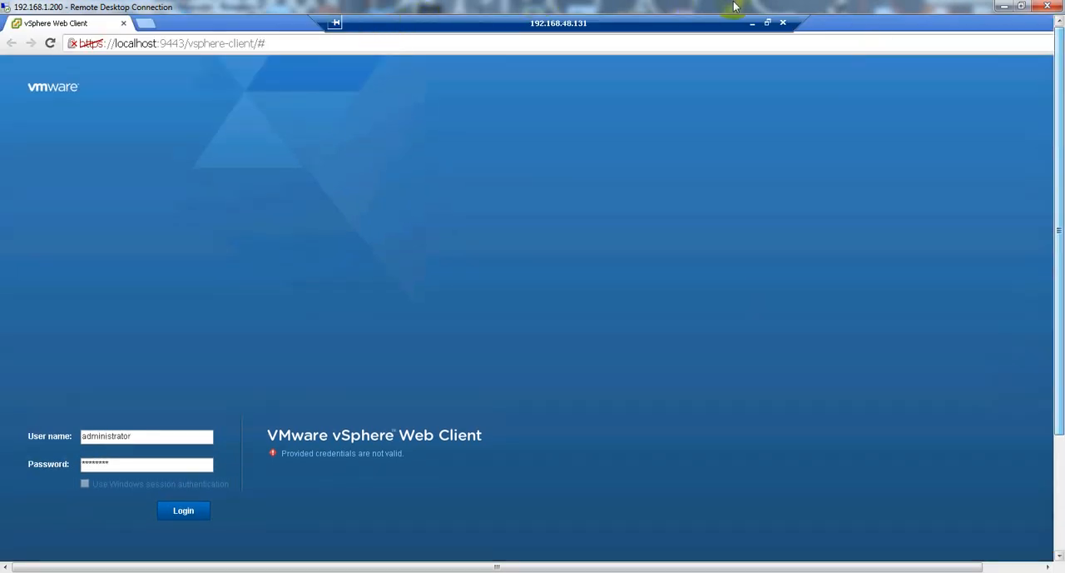
left_click(752, 25)
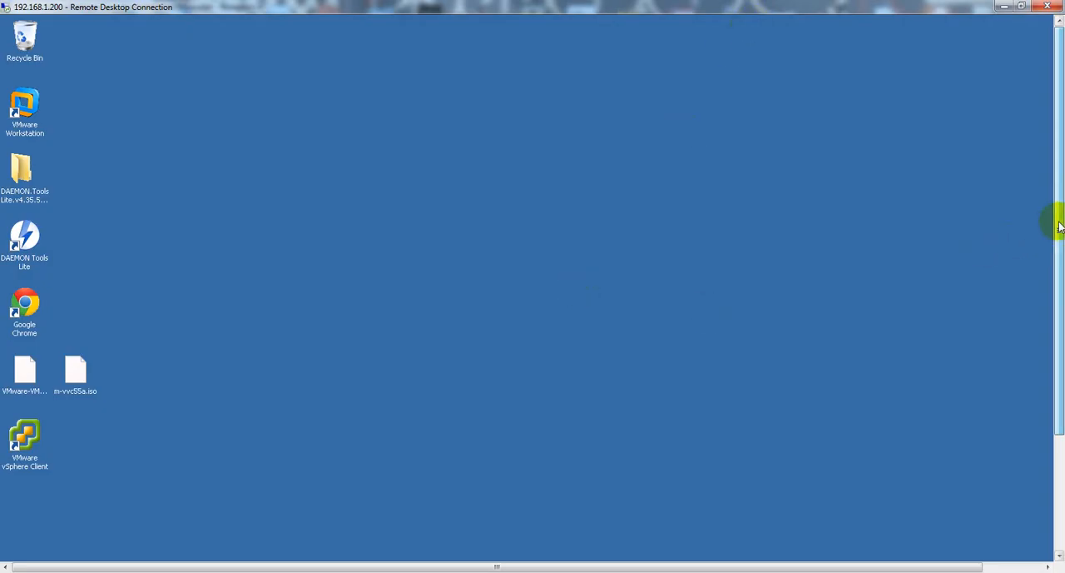
left_click_drag(1055, 221, 1041, 376)
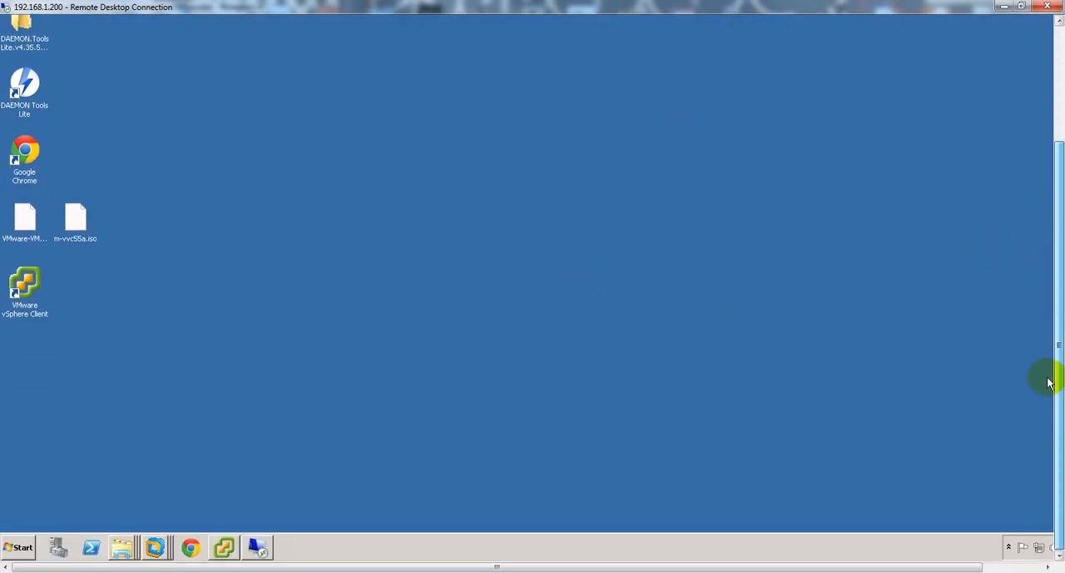
left_click(224, 546)
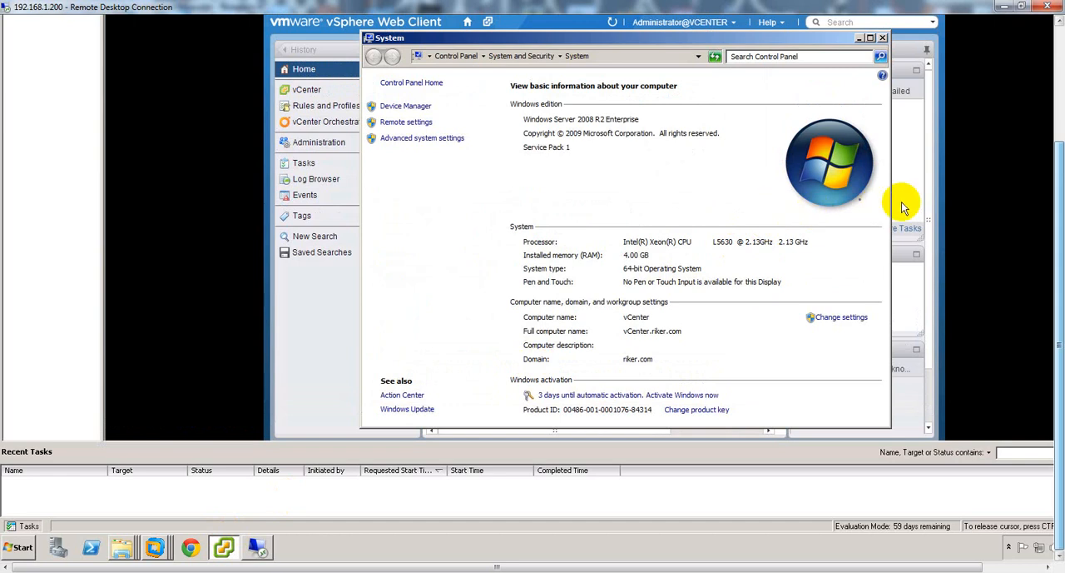
left_click_drag(1060, 183, 1059, 132)
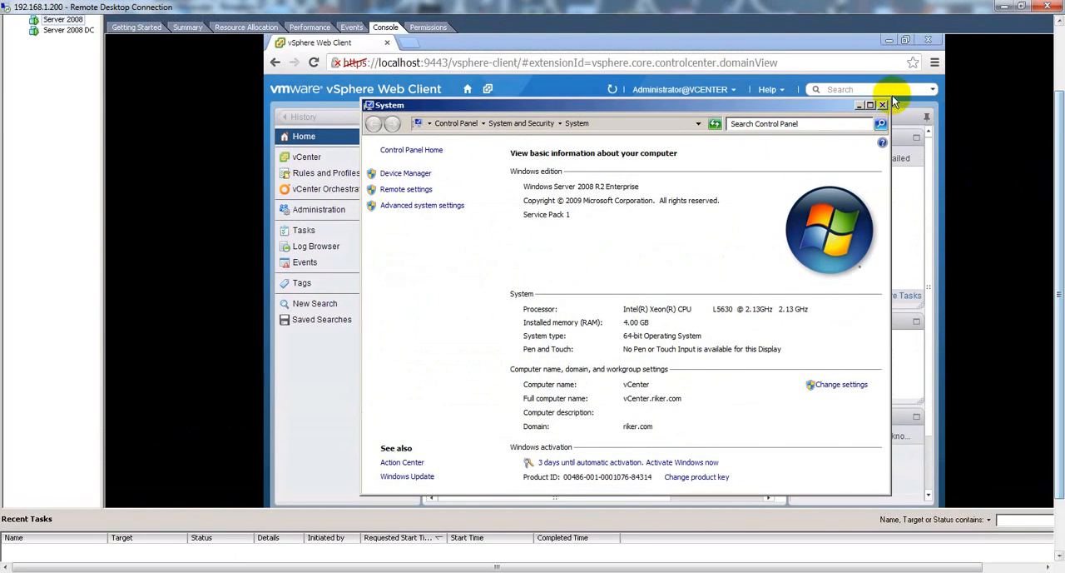
left_click(883, 105)
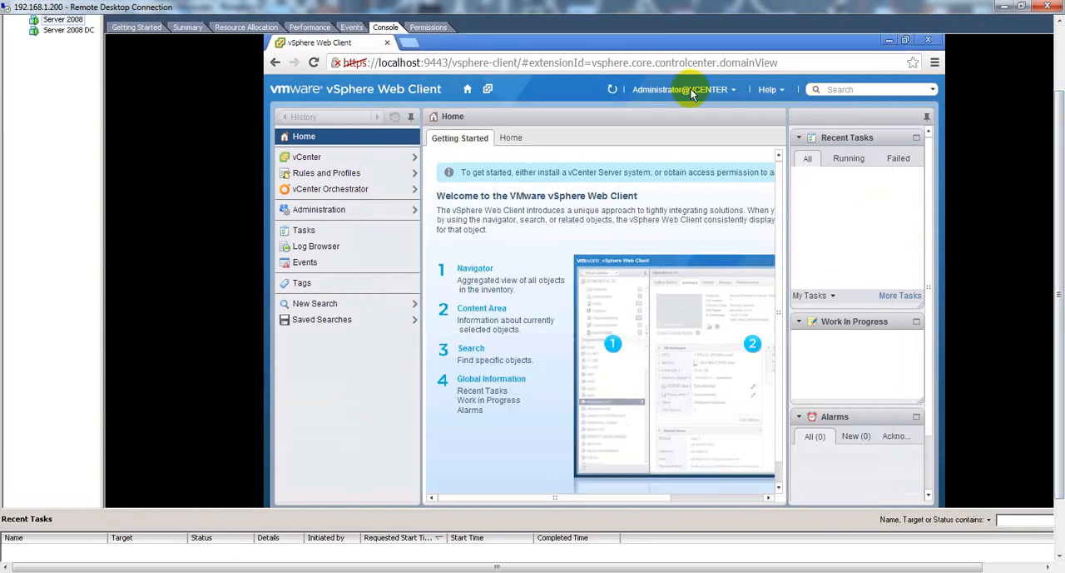
Log out of the vSphere Web Client in the Server 2008 console and close its browser.
left_click(744, 96)
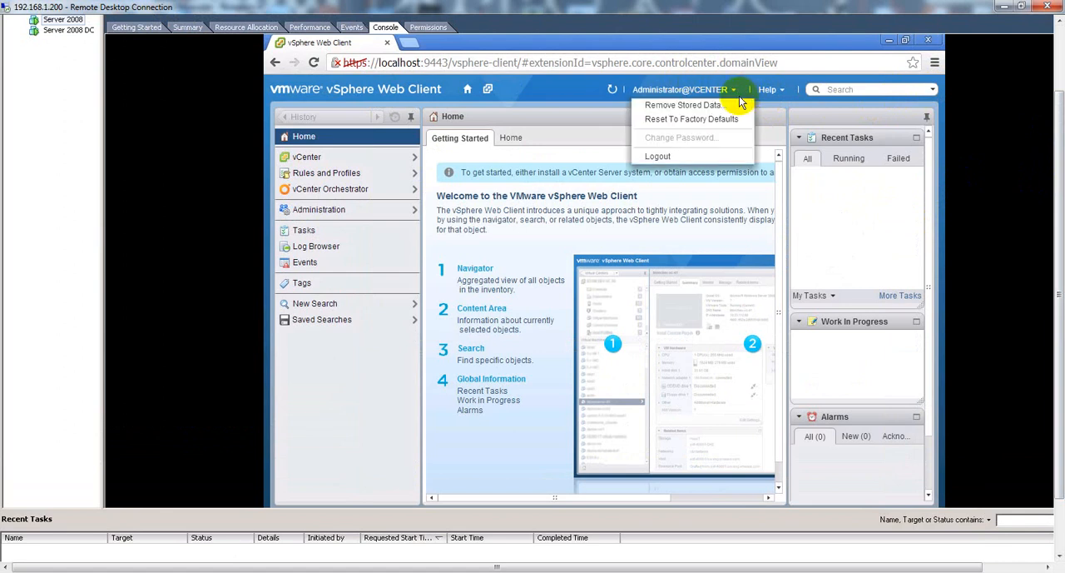
left_click(673, 157)
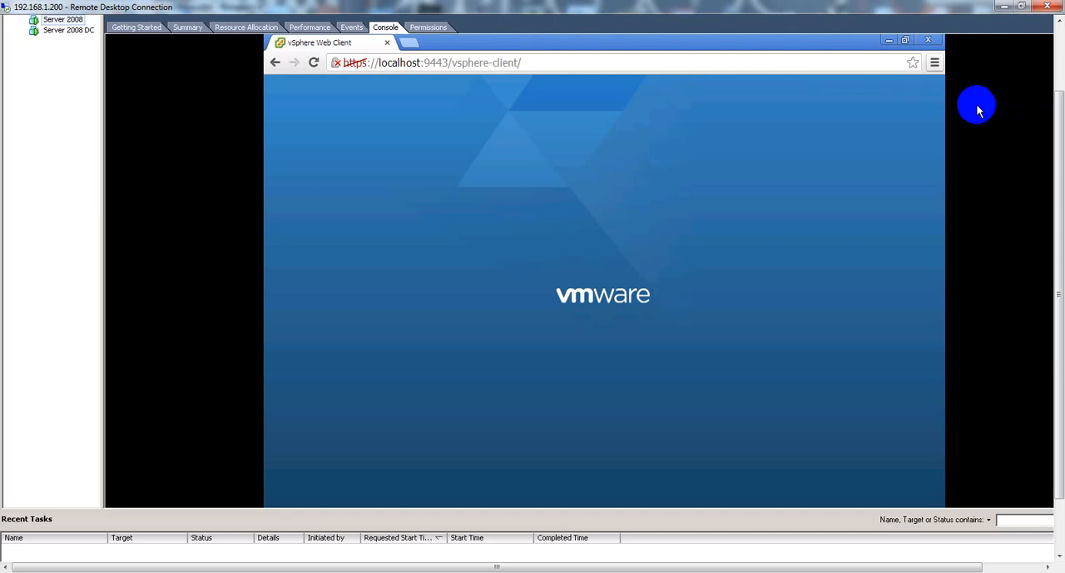
left_click(929, 41)
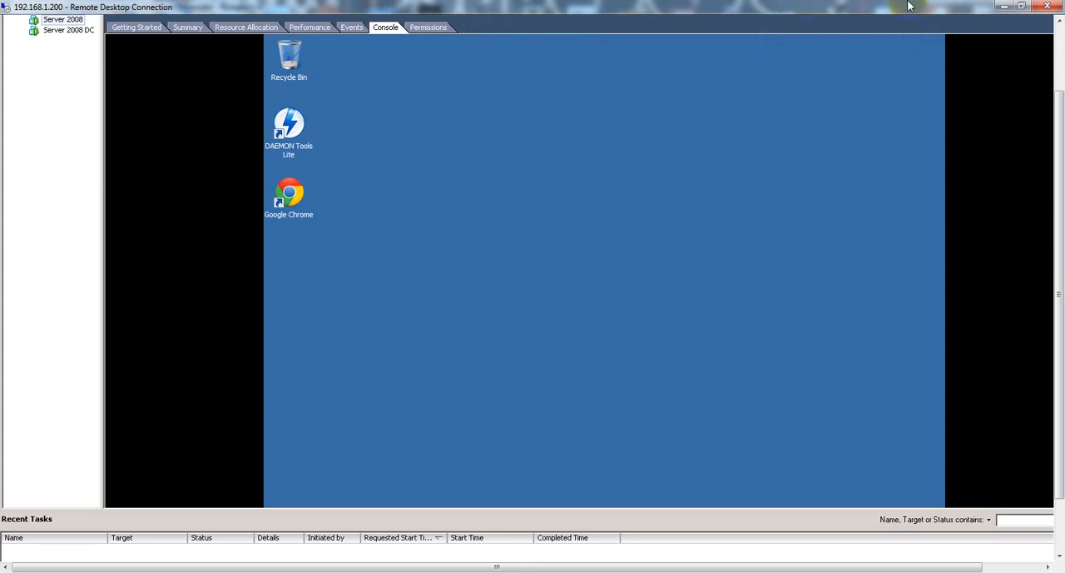
Minimize vSphere Client, return to the 192.168.48.131 remote session, and retry the web client login with the credentials already entered.
left_click_drag(1060, 223, 1063, 137)
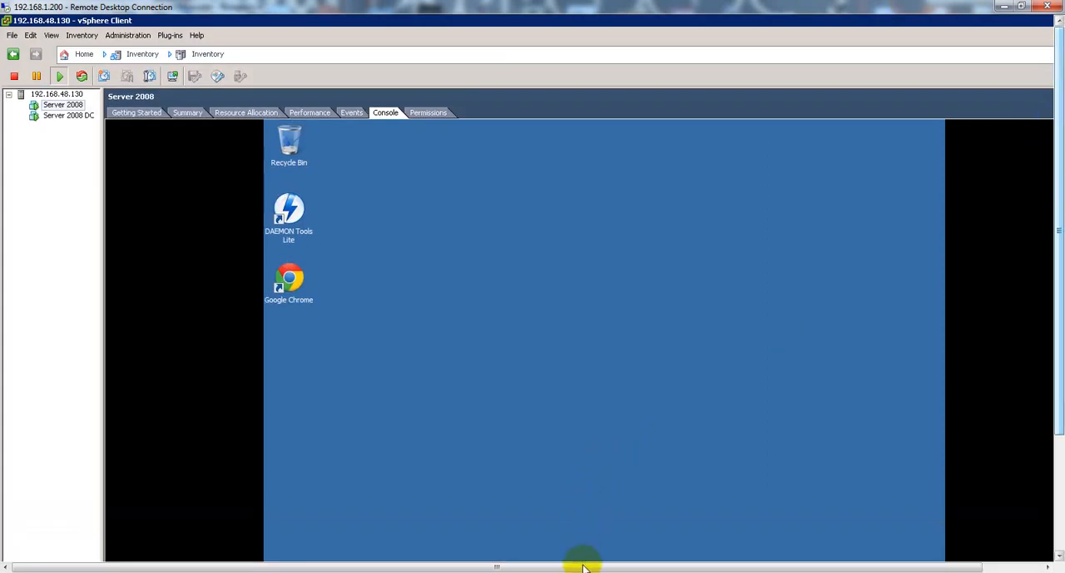
left_click_drag(583, 566, 697, 564)
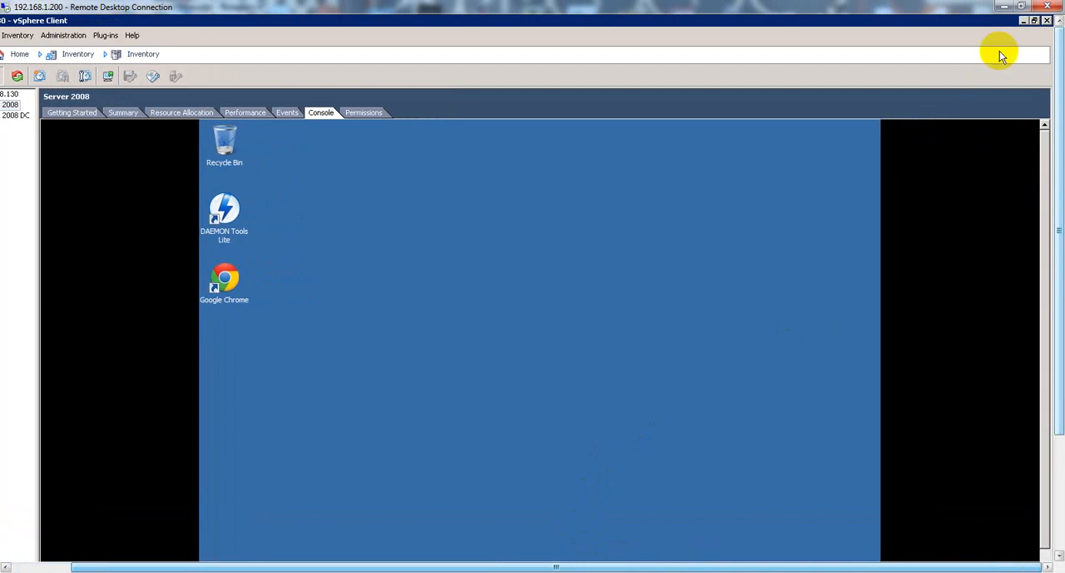
left_click(1022, 21)
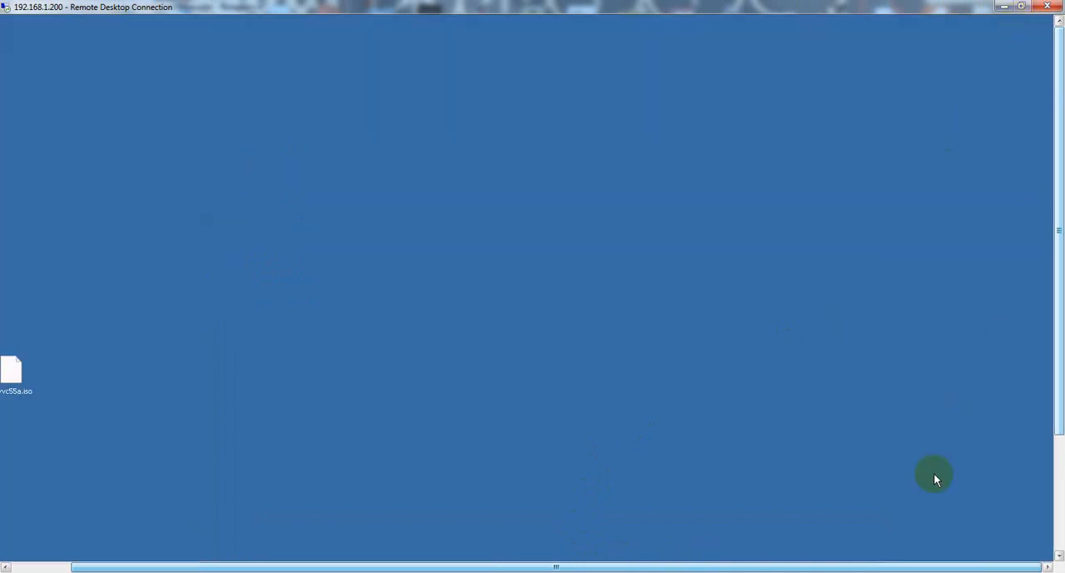
left_click_drag(1058, 436, 1041, 506)
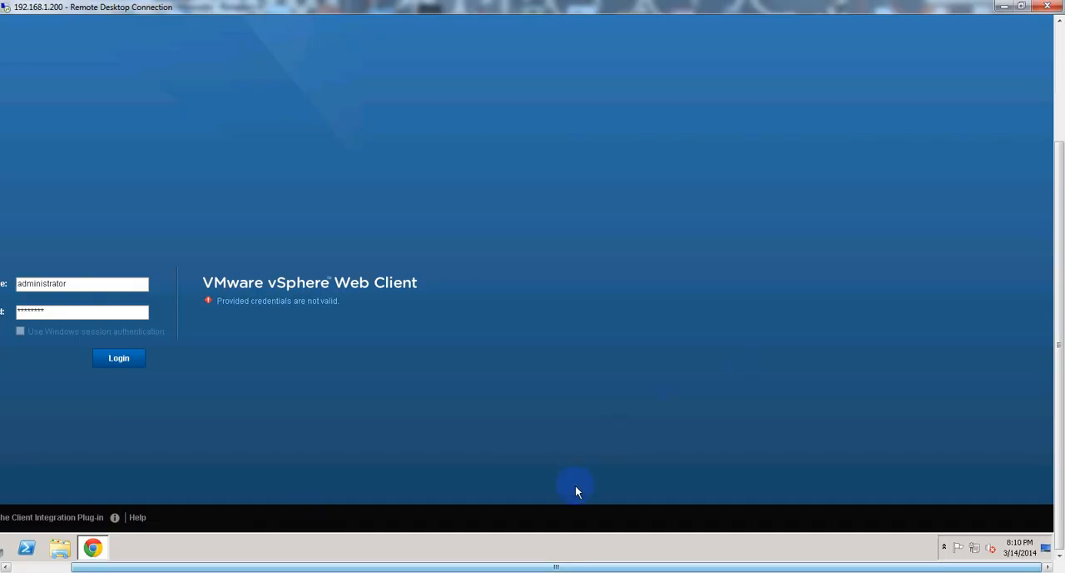
left_click_drag(577, 565, 497, 566)
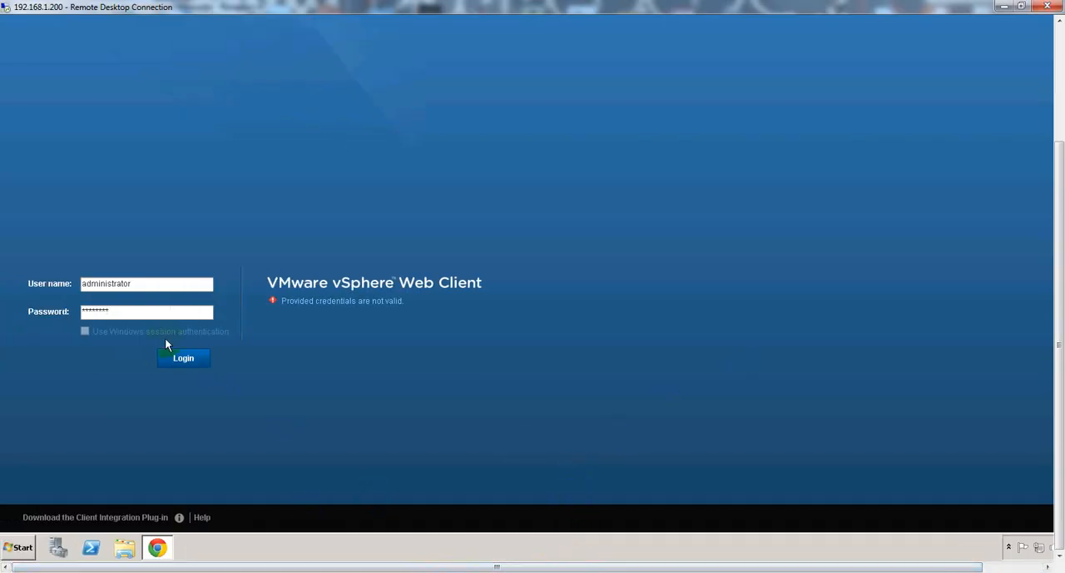
left_click(178, 358)
View the computer name and domain in the vCenter server's System properties, and close the System window.
left_click_drag(1061, 300, 1057, 142)
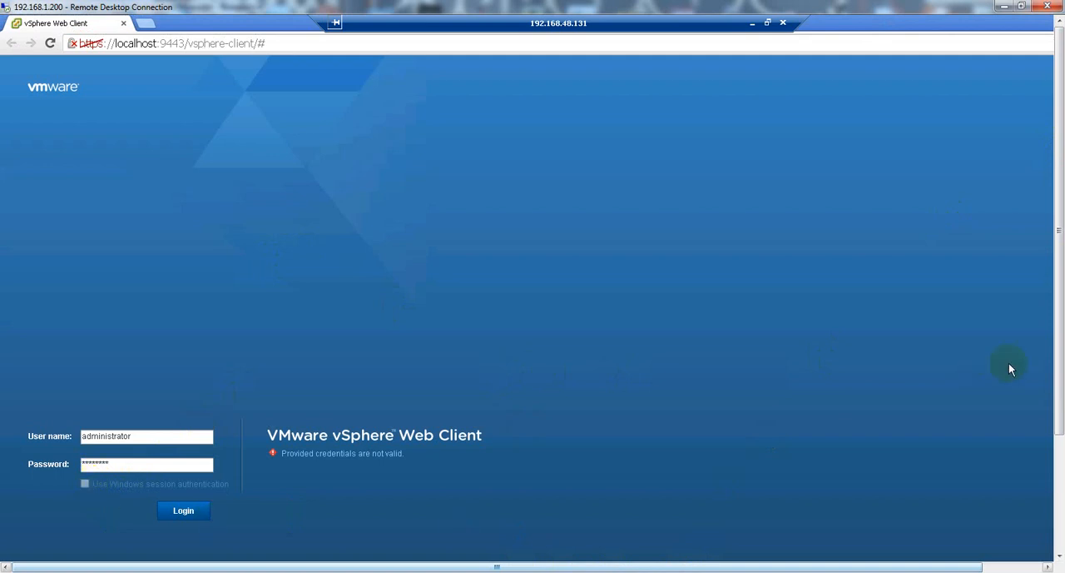
left_click_drag(1058, 352, 1058, 479)
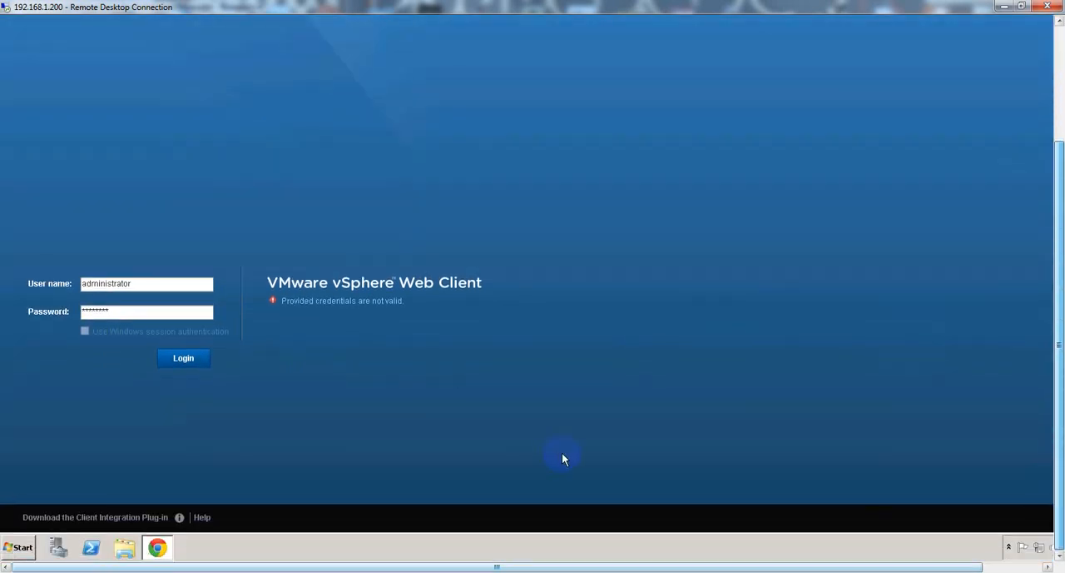
left_click(12, 549)
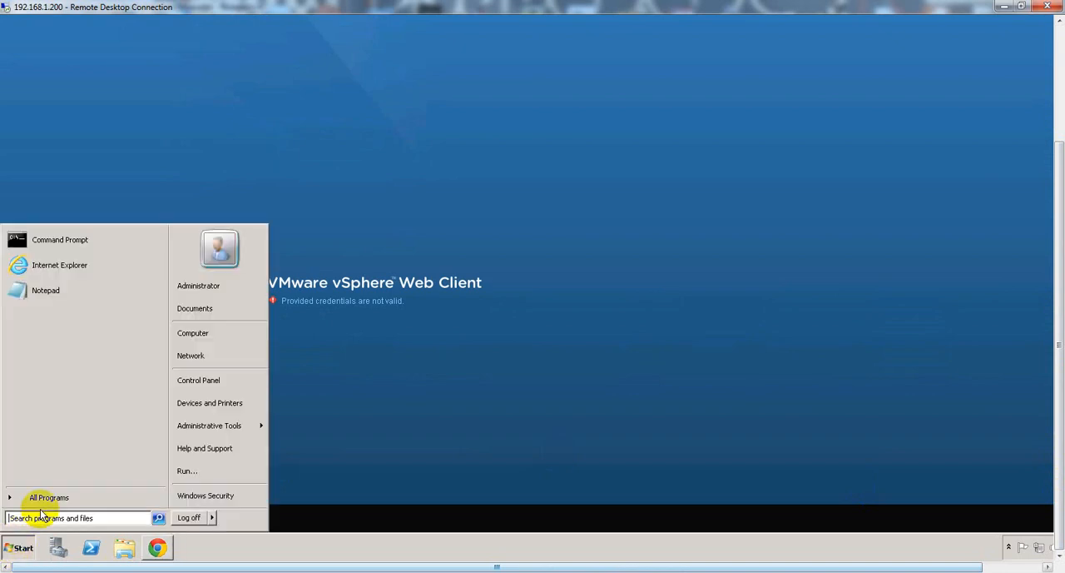
right_click(197, 335)
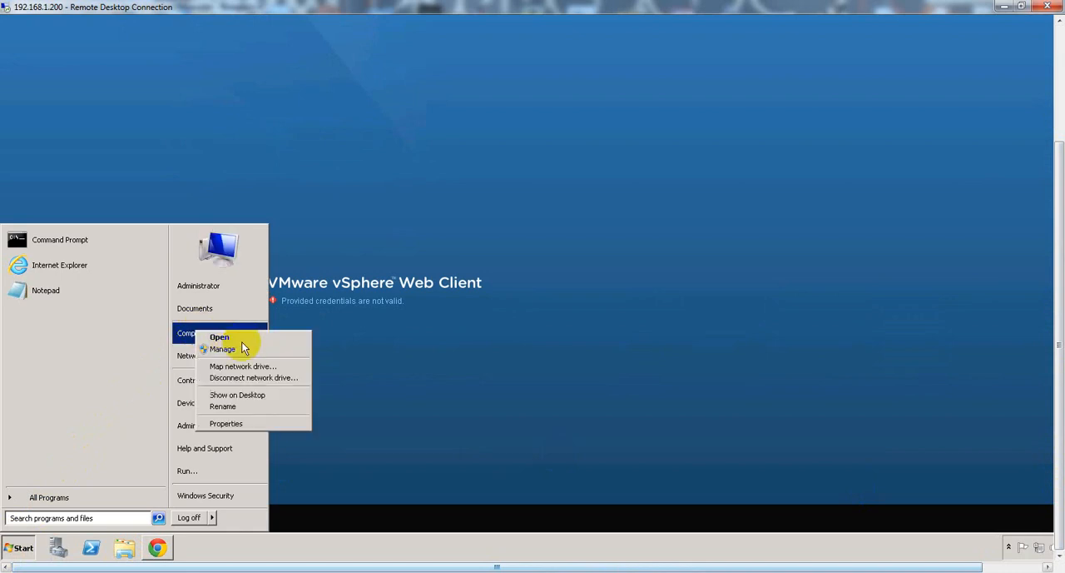
key("Escape")
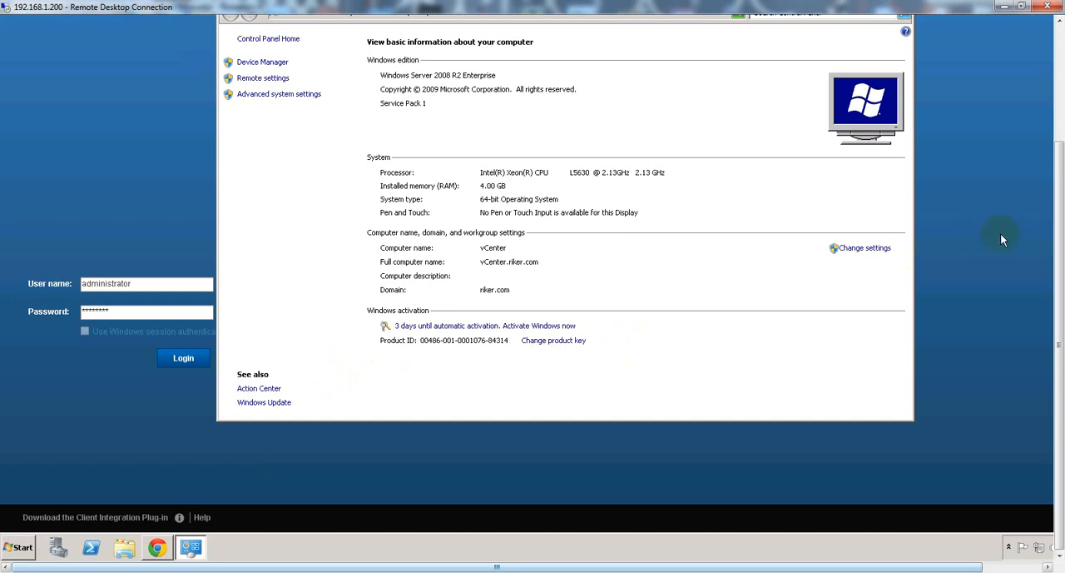
left_click_drag(1057, 245, 1060, 199)
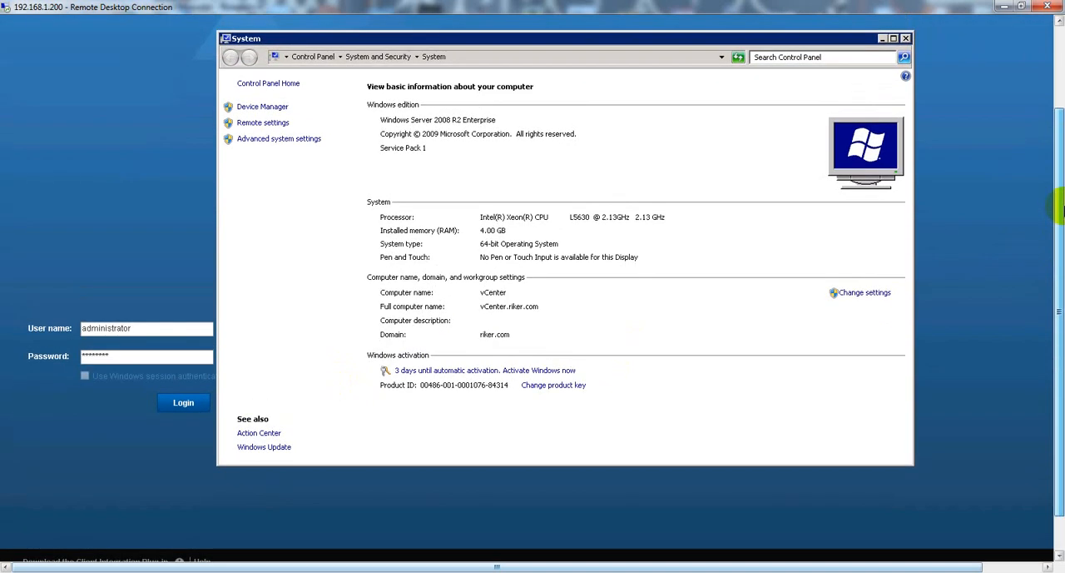
left_click(905, 38)
left_click_drag(134, 329, 38, 331)
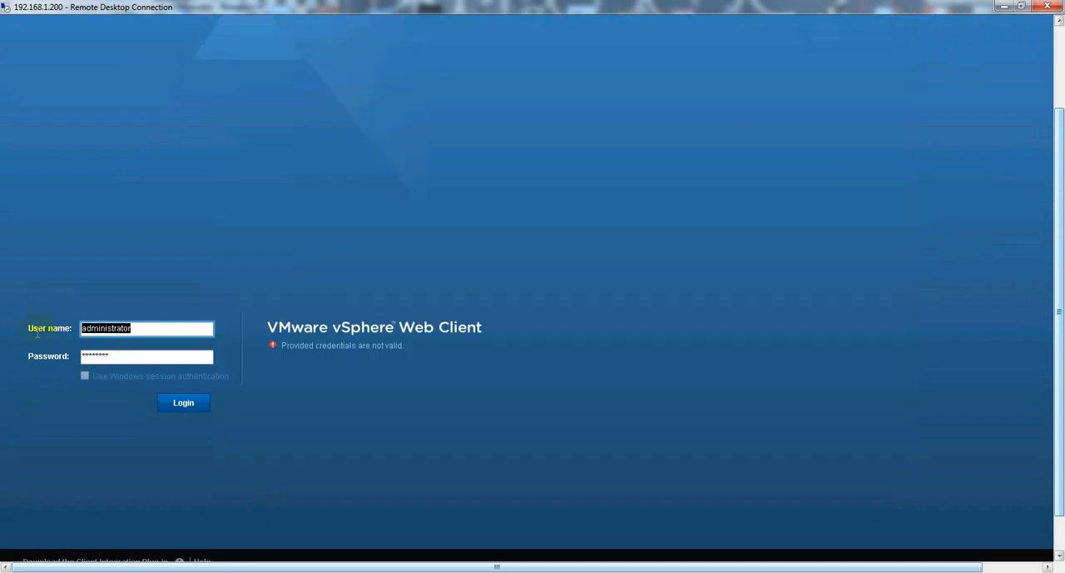
key("BackSpace")
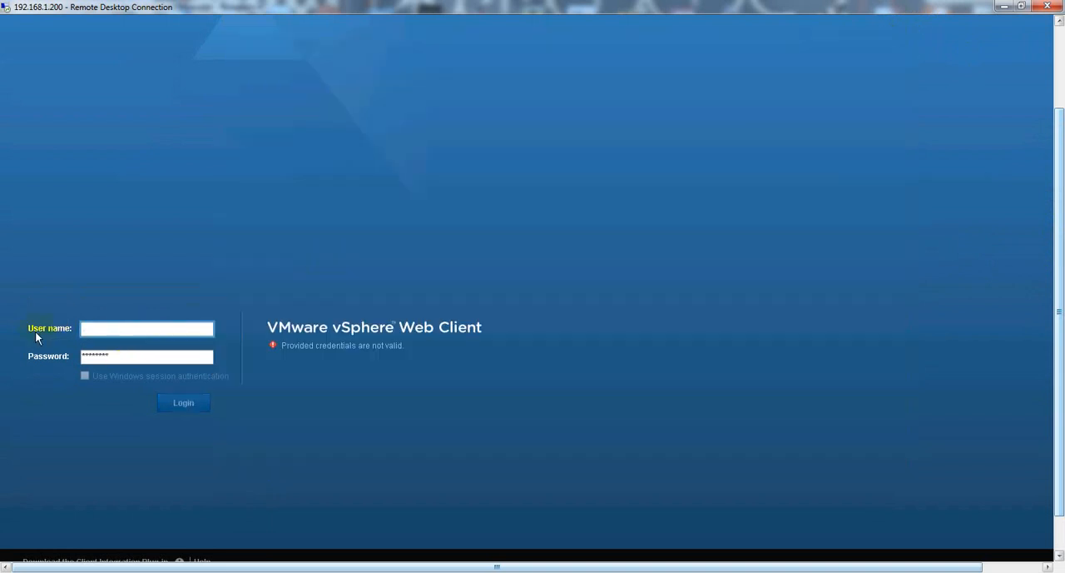
type("ADMINISTRATOR")
key("Tab")
key("shift+Tab")
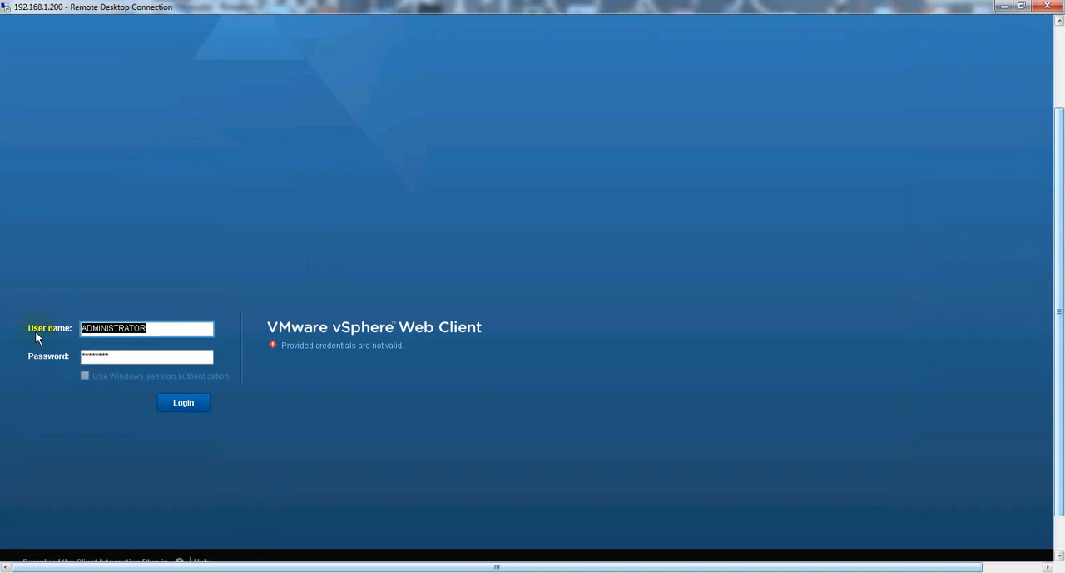
key("BackSpace")
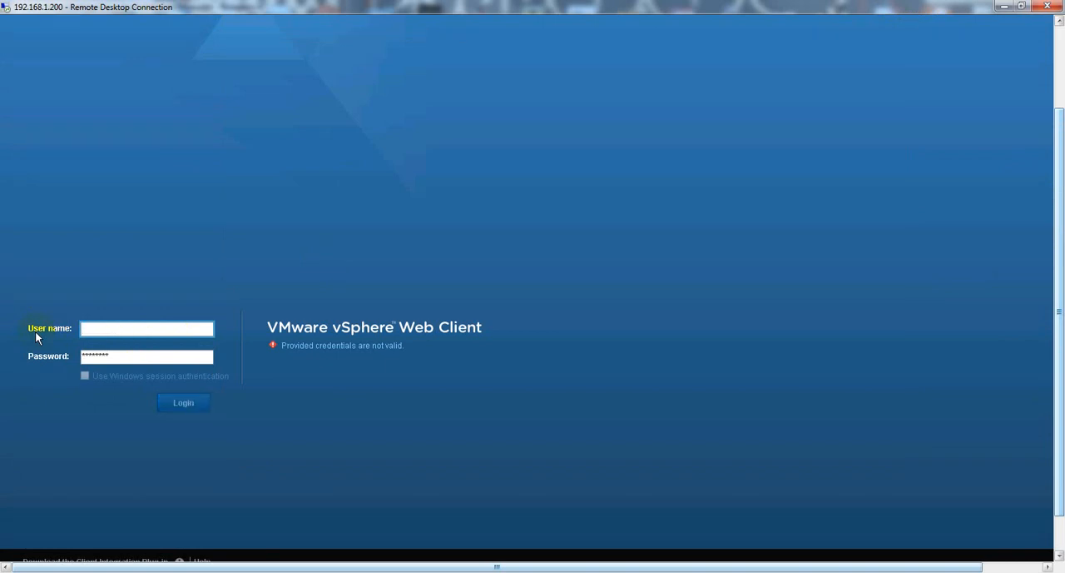
Log in to the vSphere Web Client with the user name administrator and the account password.
type("administrator")
key("Tab")
type("***")
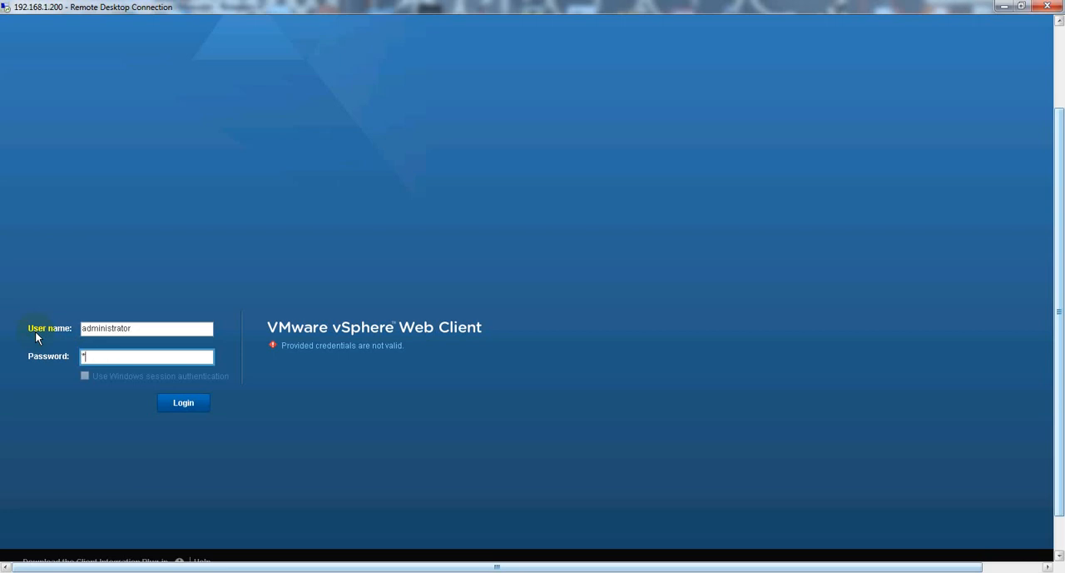
type("**")
key("Return")
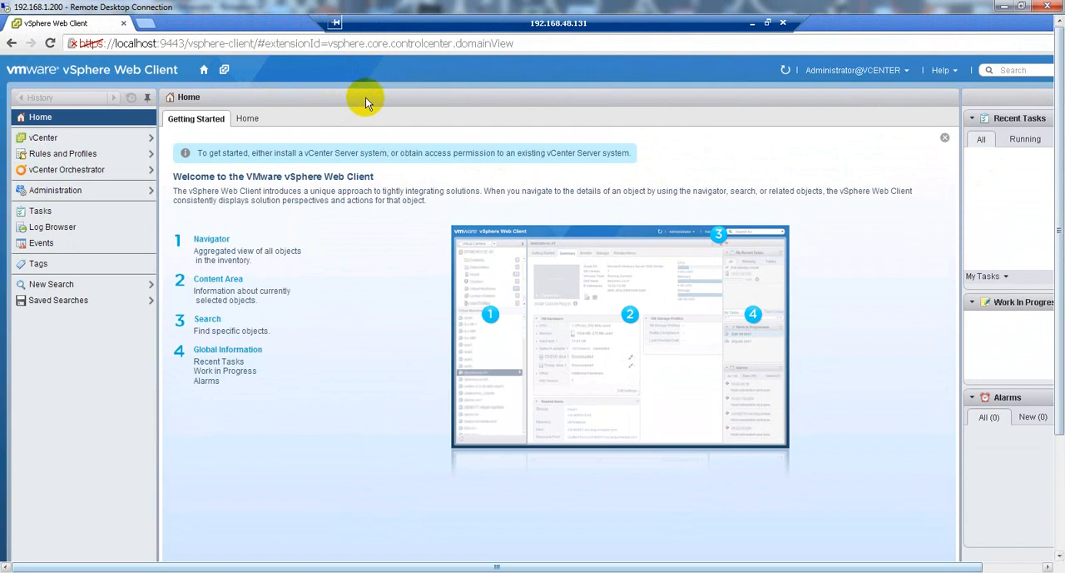
Open the vCenter inventory, check its Hosts and vCenter Servers lists, and return to the vCenter inventory overview.
left_click(51, 141)
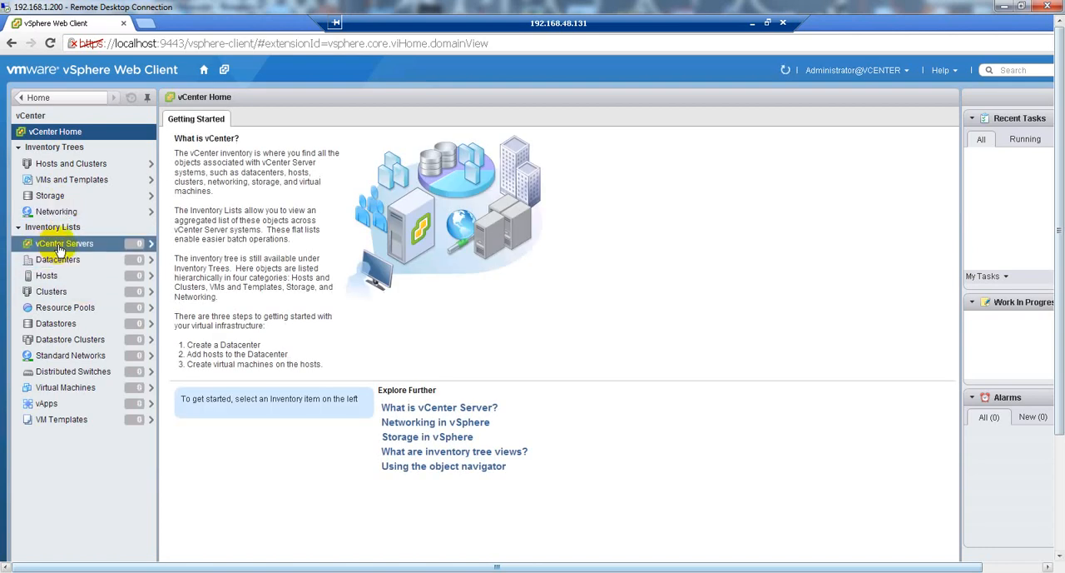
left_click(46, 278)
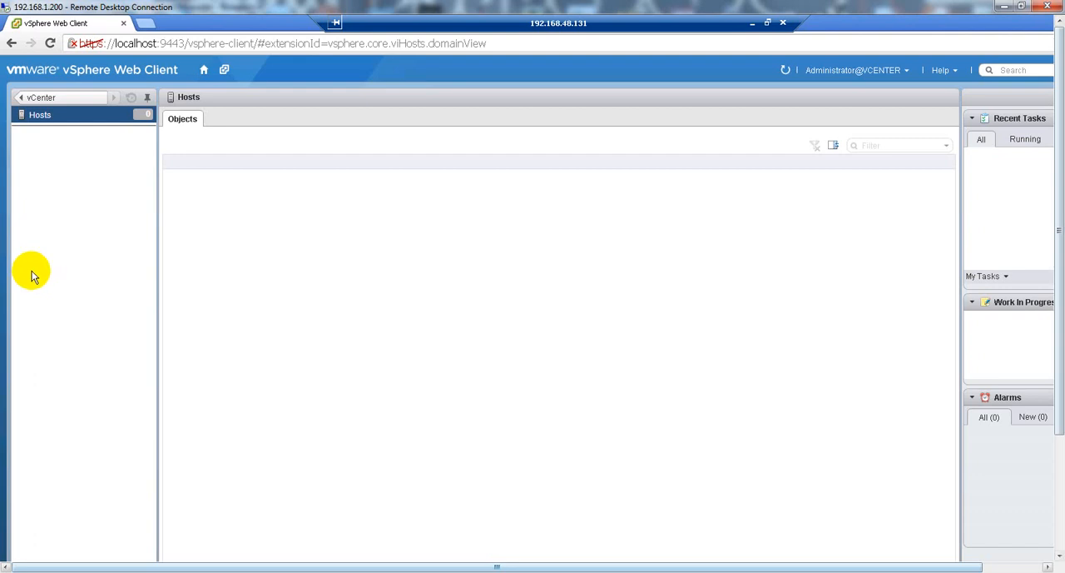
left_click(12, 43)
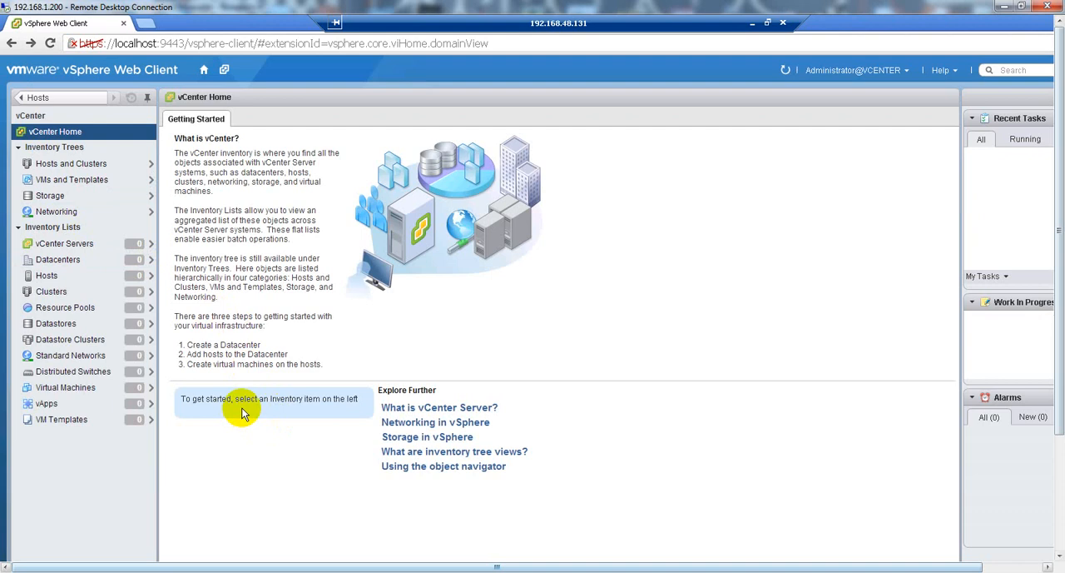
left_click(116, 339)
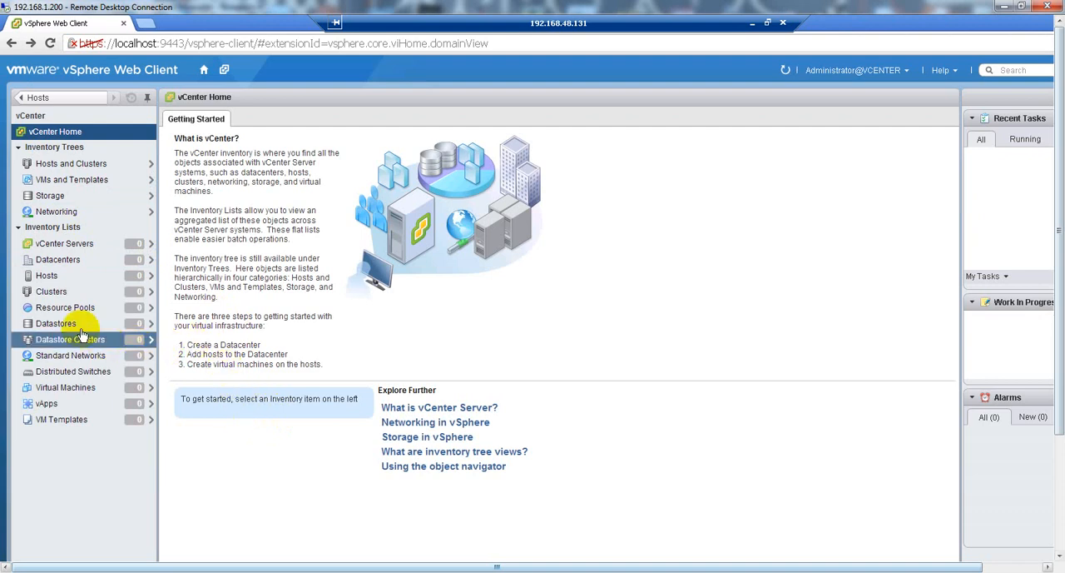
left_click(71, 244)
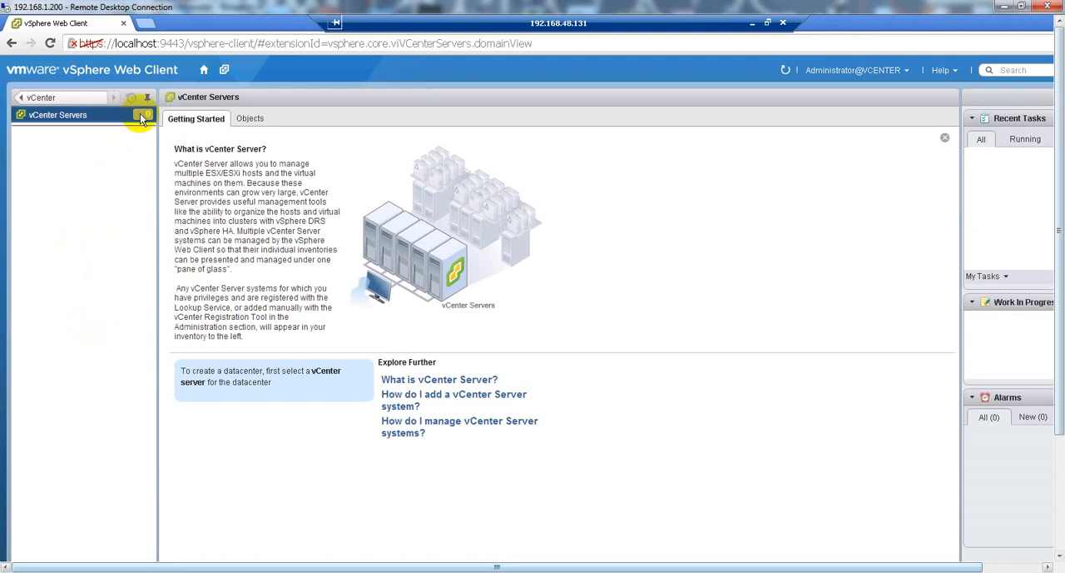
left_click(21, 99)
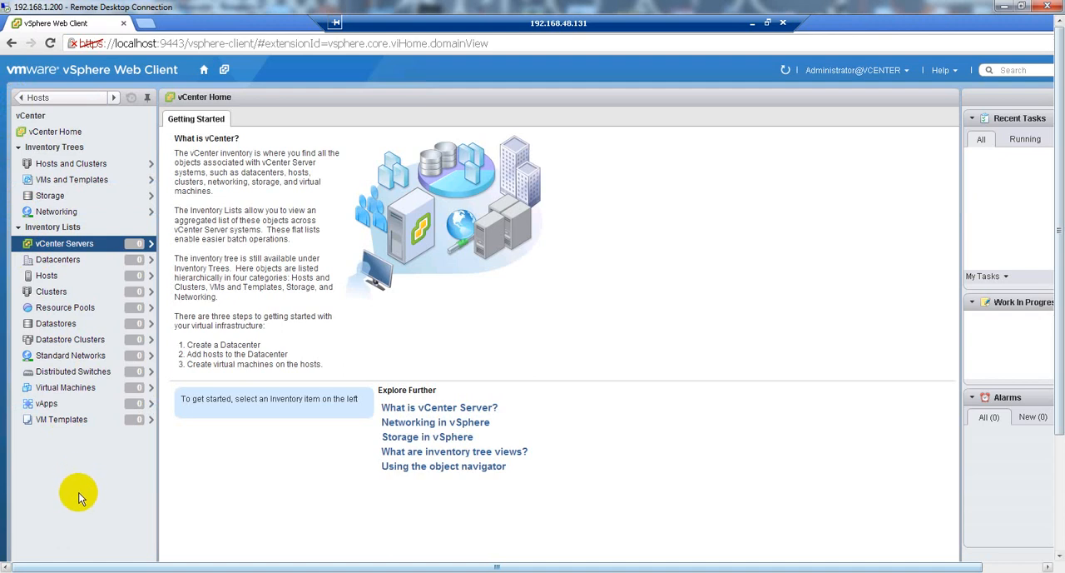
Check the Hosts and Clusters inventory tree, return to the vCenter inventory overview, and open the Virtual Machines list.
left_click(73, 164)
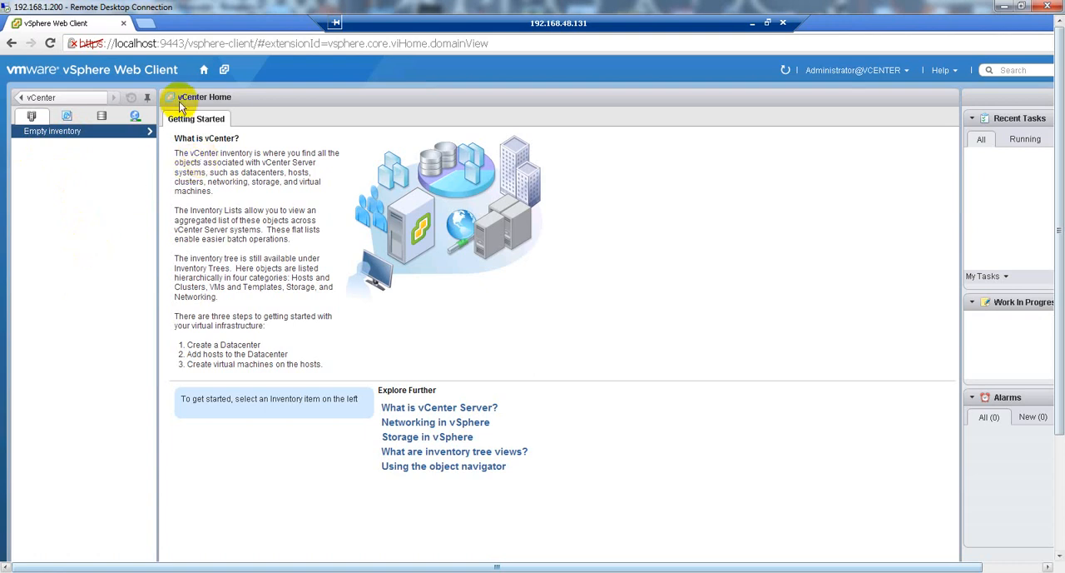
left_click(38, 99)
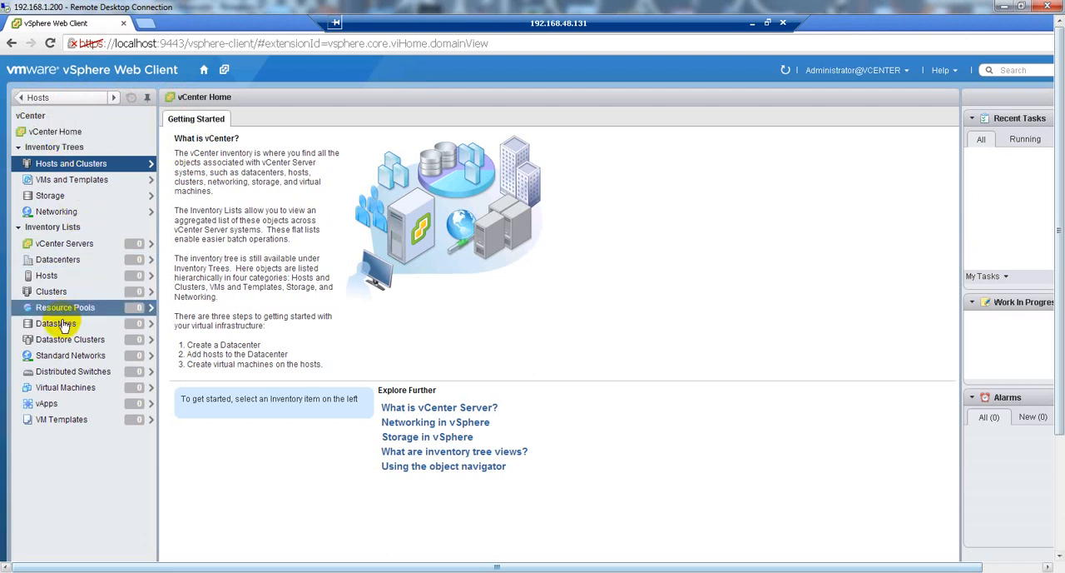
left_click(30, 260)
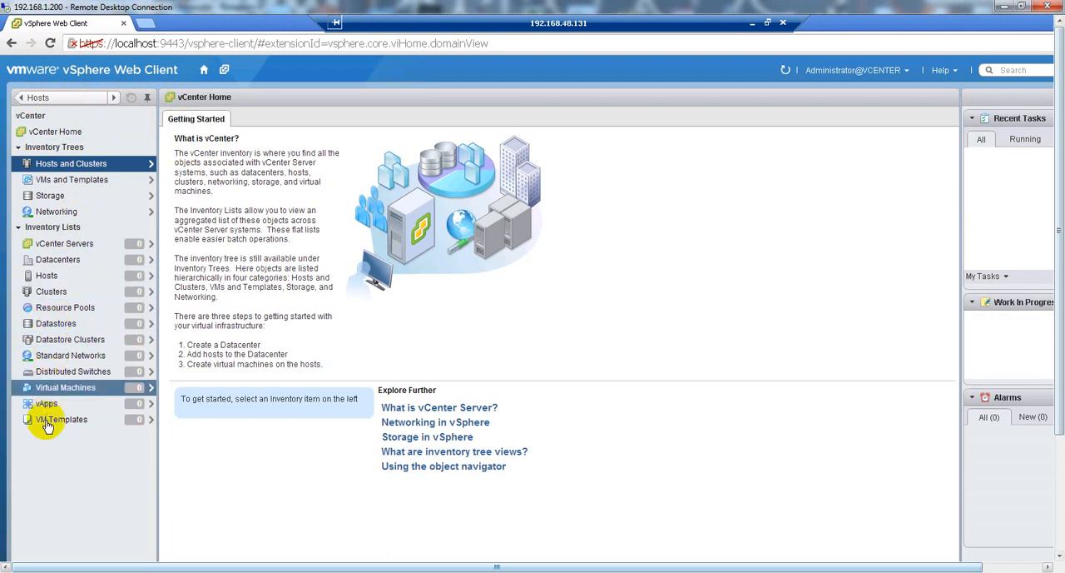
left_click(53, 388)
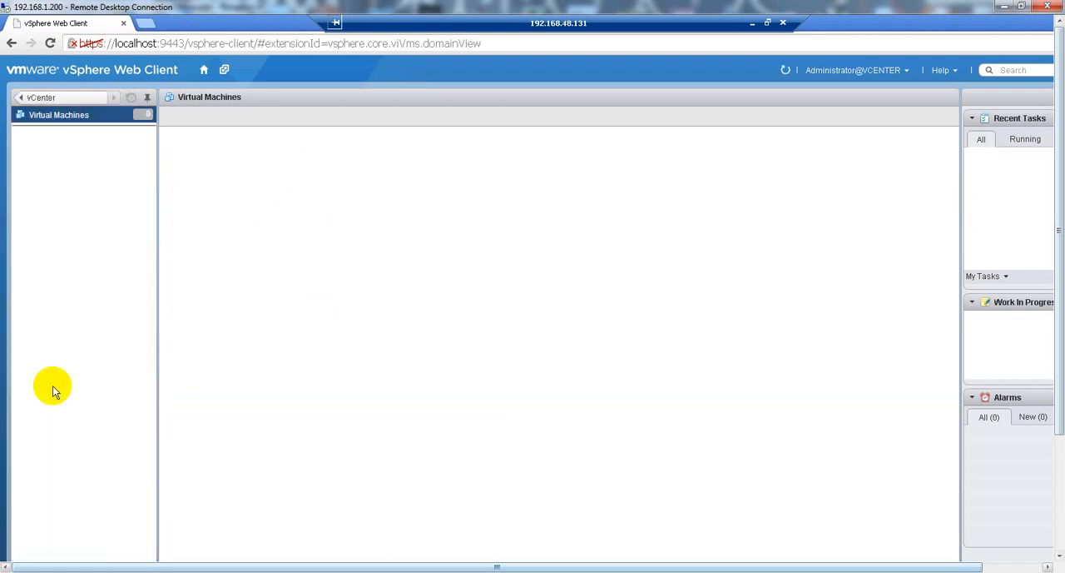